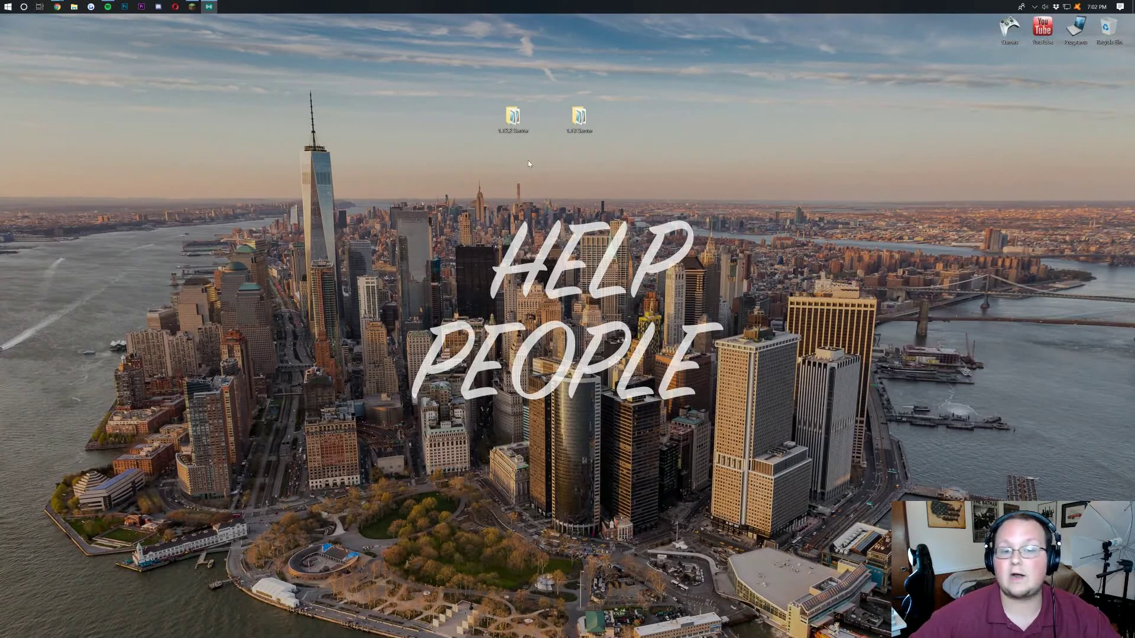
- Move the 1.12.2 Server folder left and the 1.13 Server folder right on the desktop
{"action": "left_click_drag", "start_coordinate": [512, 127], "coordinate": [314, 126]}
{"action": "left_click_drag", "start_coordinate": [581, 124], "coordinate": [748, 125]}
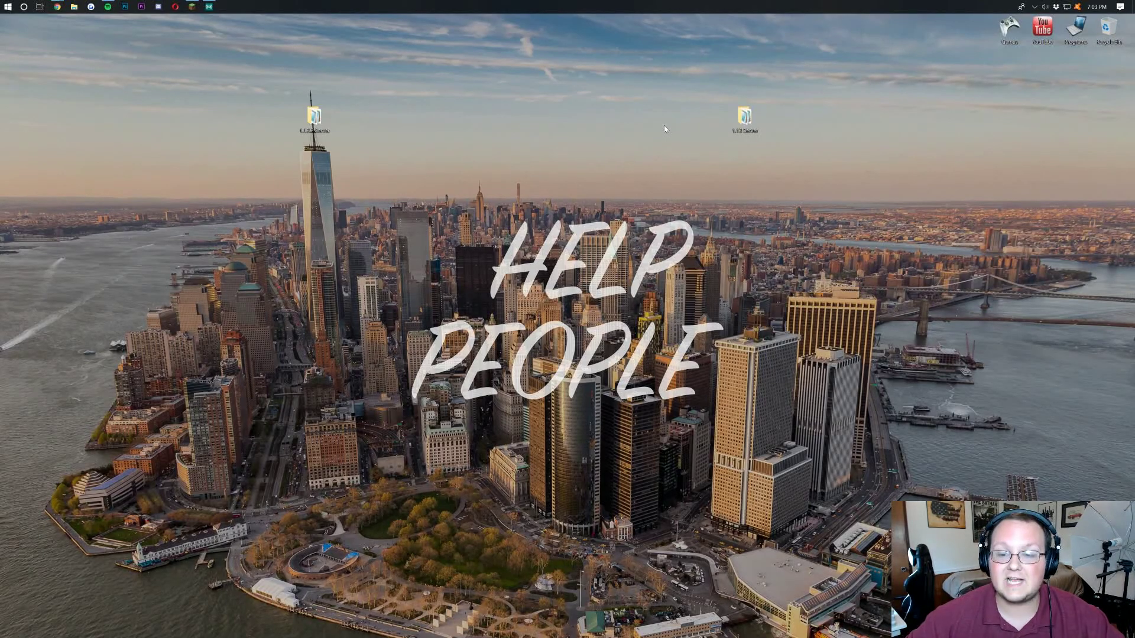
{"action": "left_click_drag", "start_coordinate": [743, 121], "coordinate": [683, 136]}
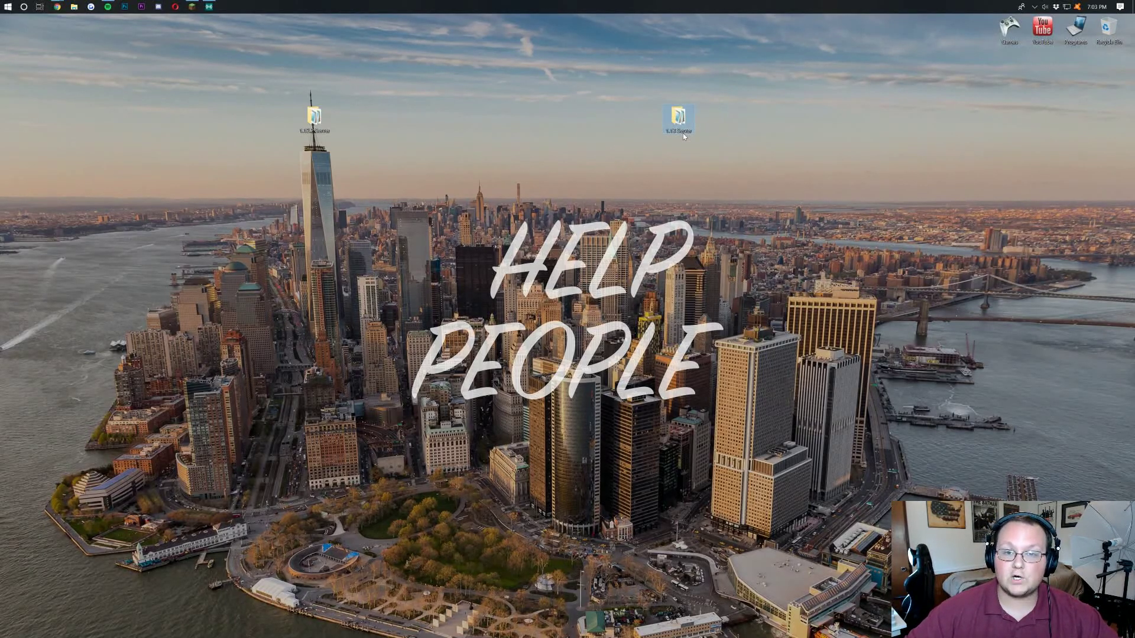
- Run 1.12.2-server.jar from the 1.12.2 Server folder, park its window right, and bring up the launcher
{"action": "double_click", "coordinate": [315, 118]}
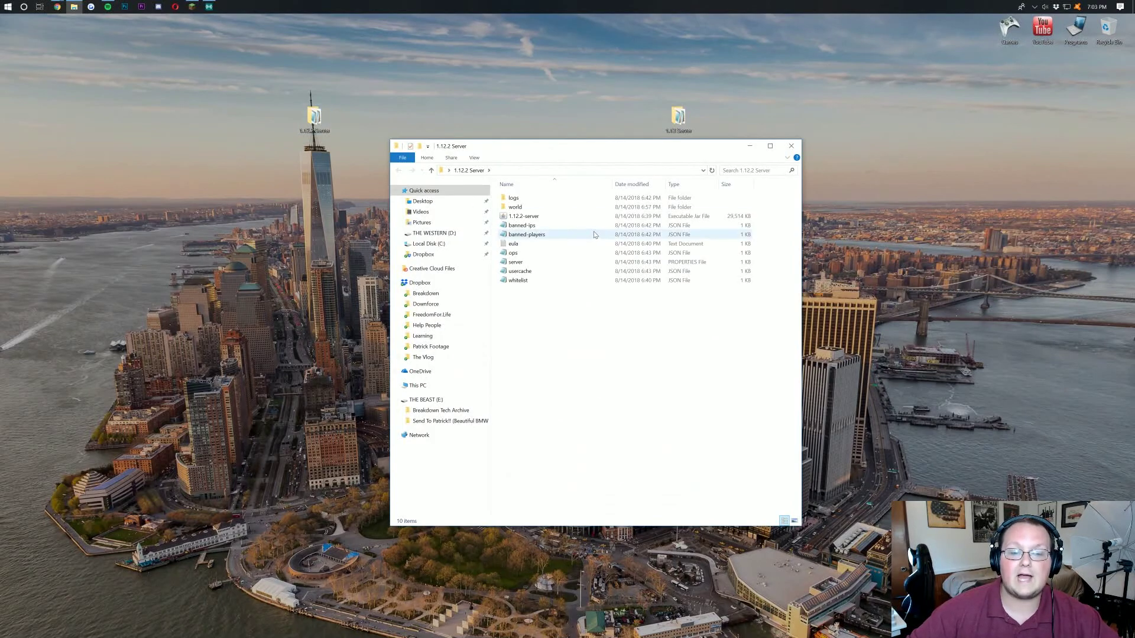
{"action": "double_click", "coordinate": [565, 216]}
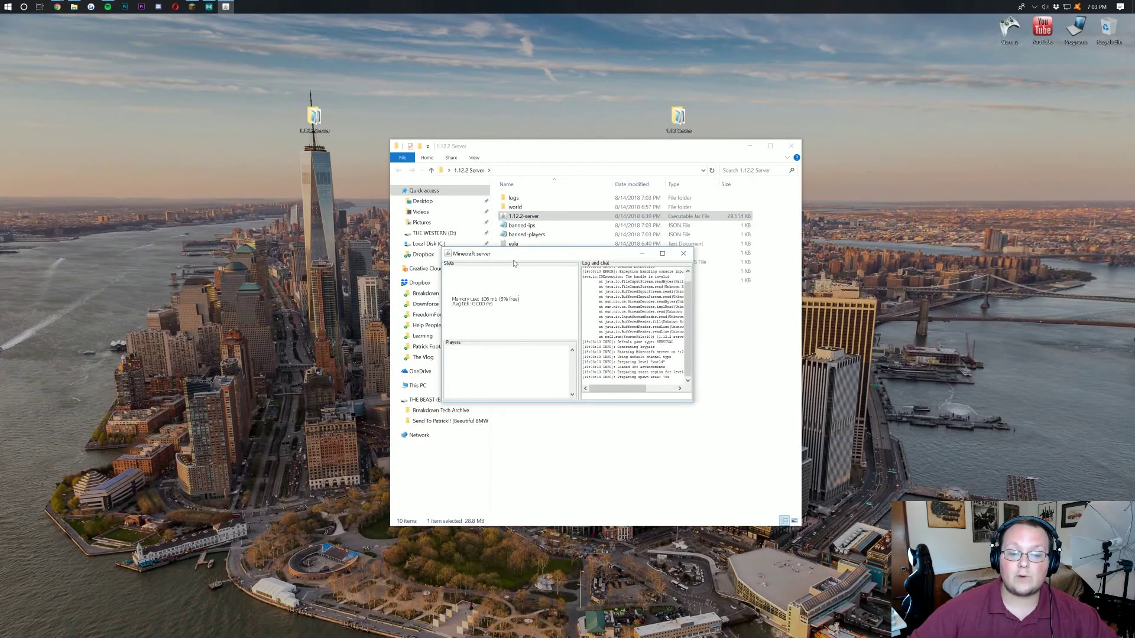
{"action": "left_click_drag", "start_coordinate": [514, 263], "coordinate": [895, 192]}
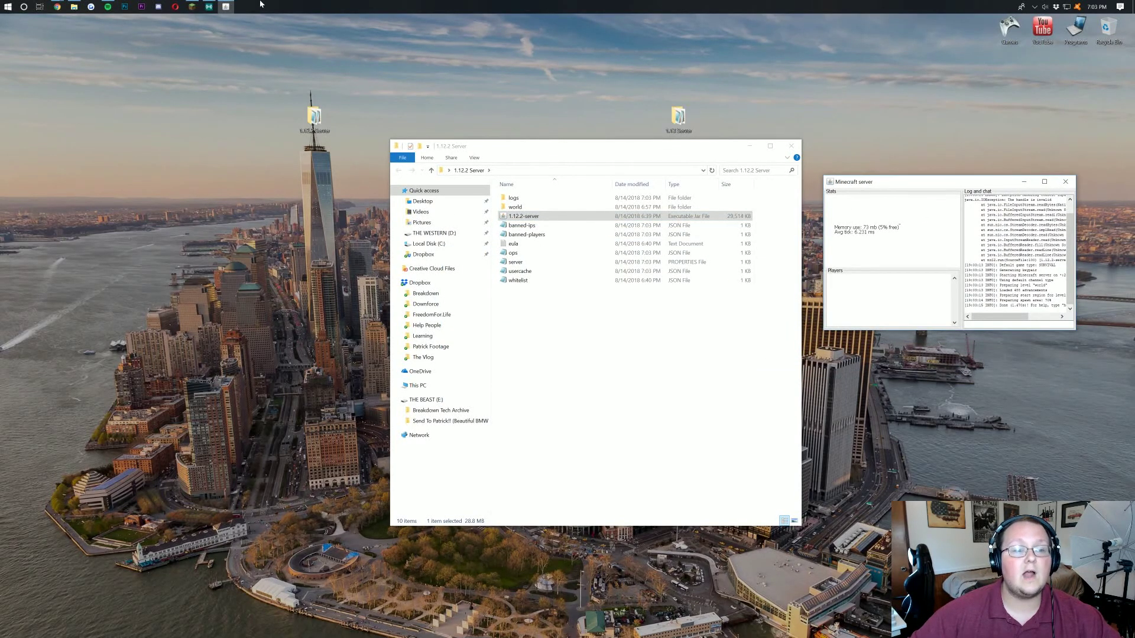
{"action": "left_click", "coordinate": [192, 7]}
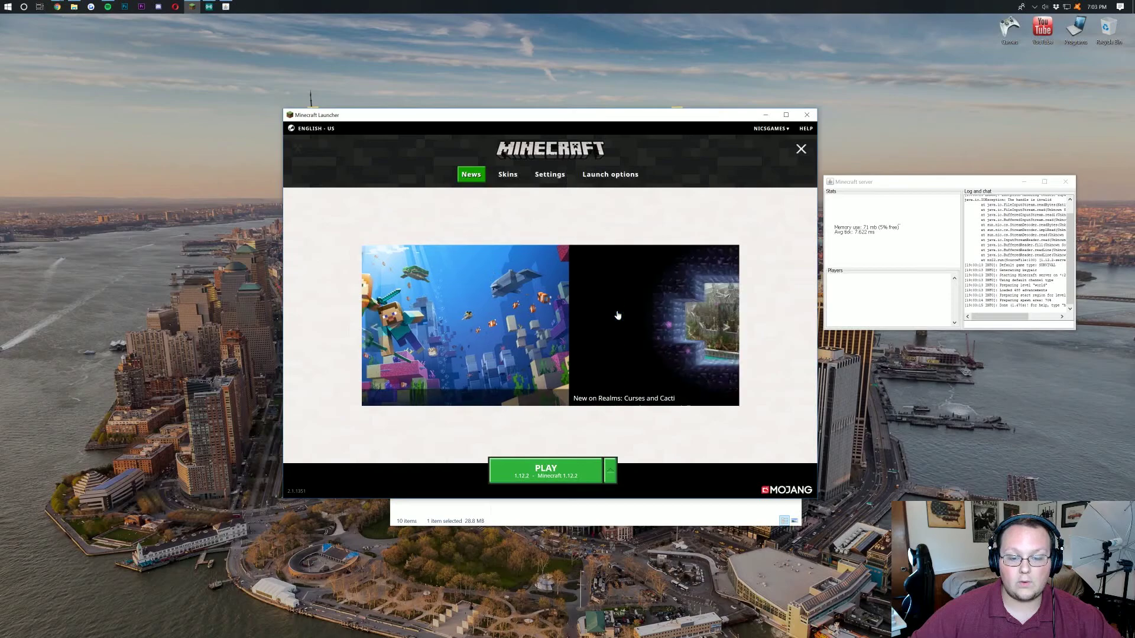
- Set the Minecraft 1.12.2 profile to release 1.12.2, save it, and launch the game
{"action": "left_click", "coordinate": [607, 466]}
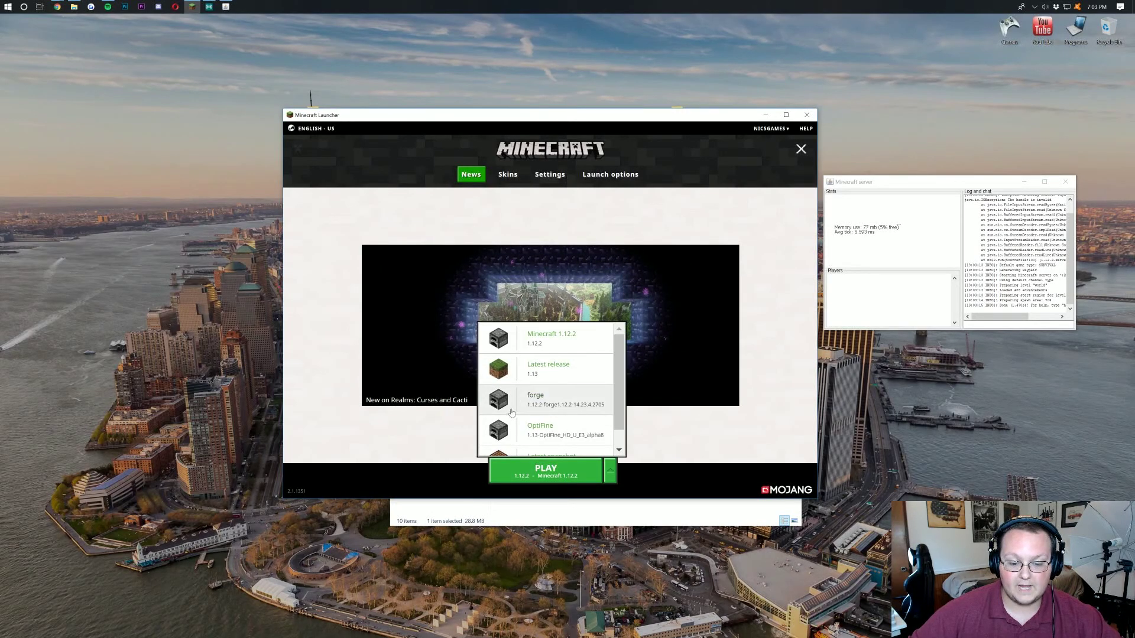
{"action": "left_click", "coordinate": [537, 344]}
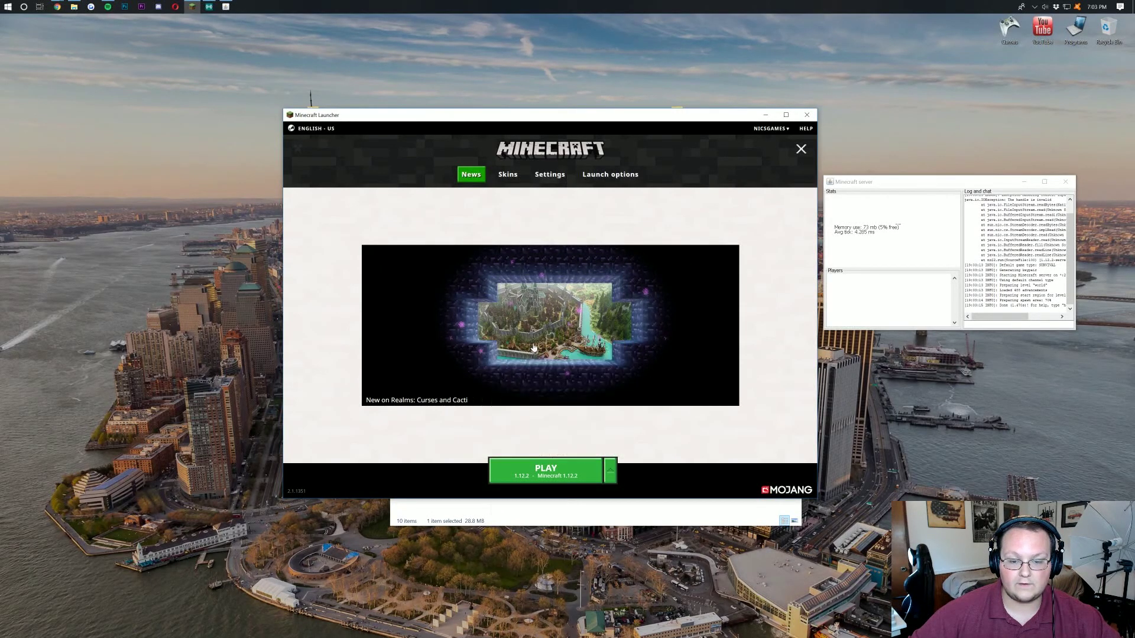
{"action": "left_click", "coordinate": [604, 179]}
{"action": "left_click", "coordinate": [541, 259]}
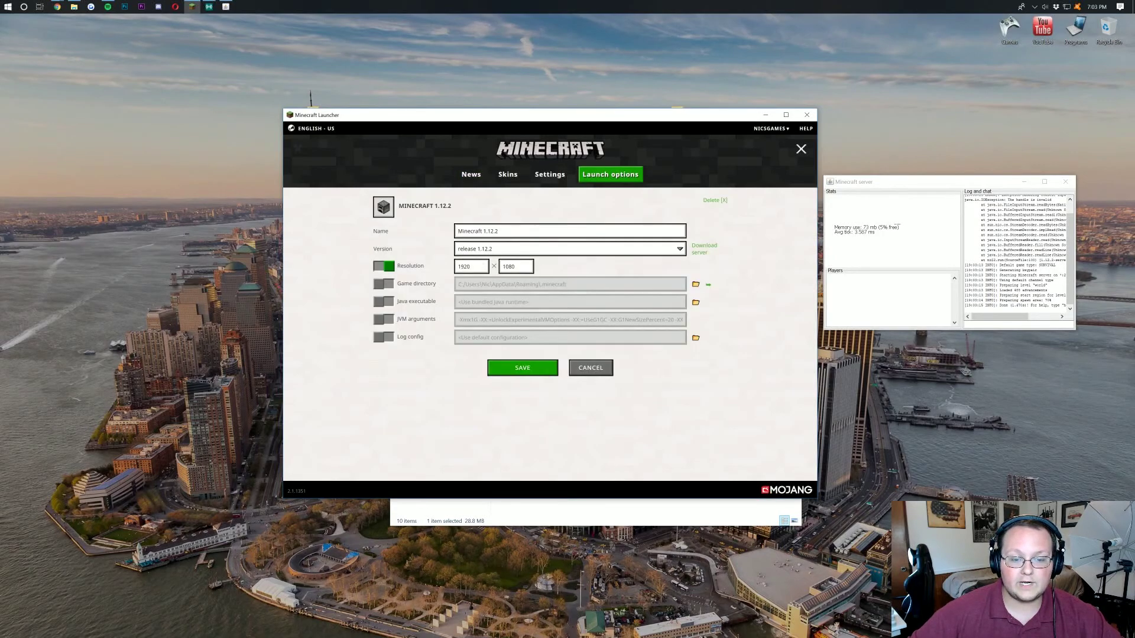
{"action": "left_click", "coordinate": [488, 251]}
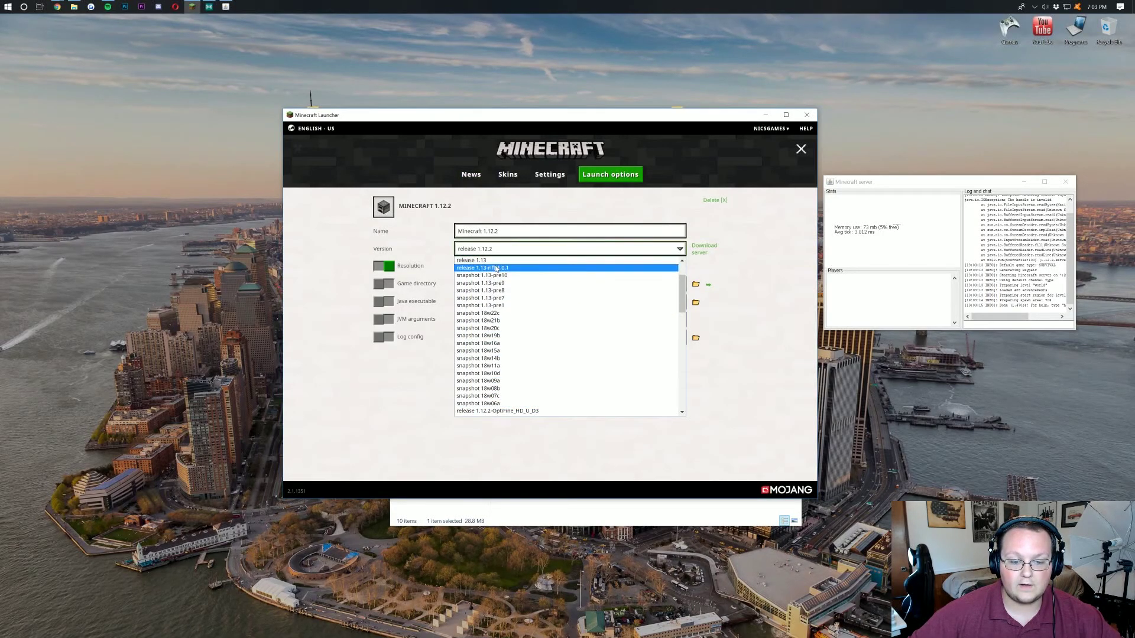
{"action": "scroll", "coordinate": [495, 269], "scroll_direction": "down", "scroll_amount": 4}
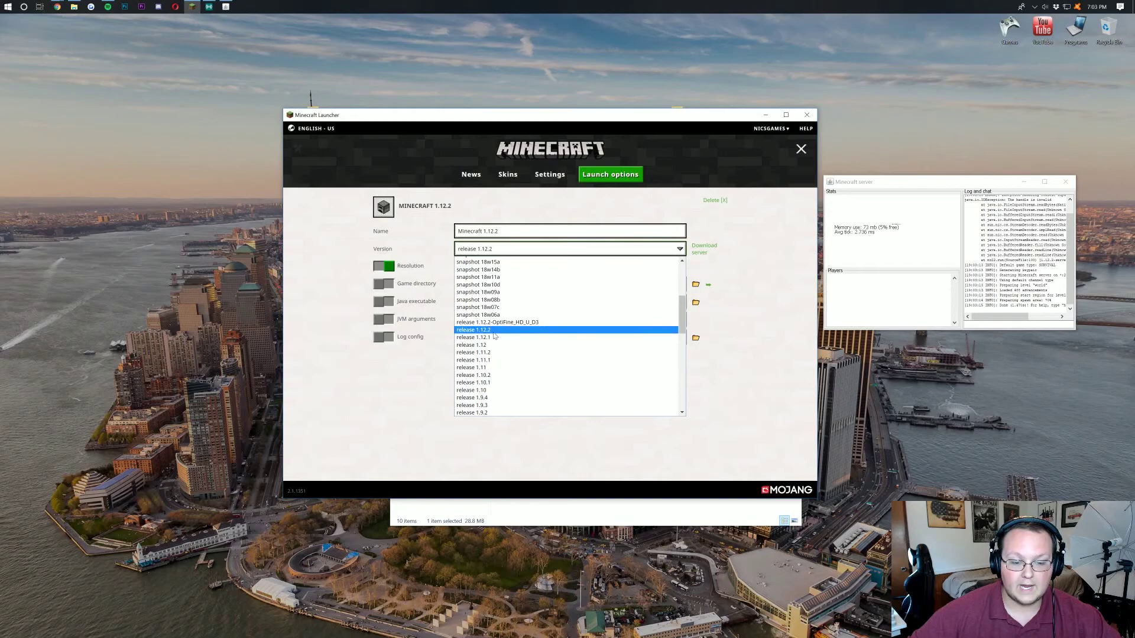
{"action": "left_click", "coordinate": [488, 331]}
{"action": "left_click", "coordinate": [532, 369]}
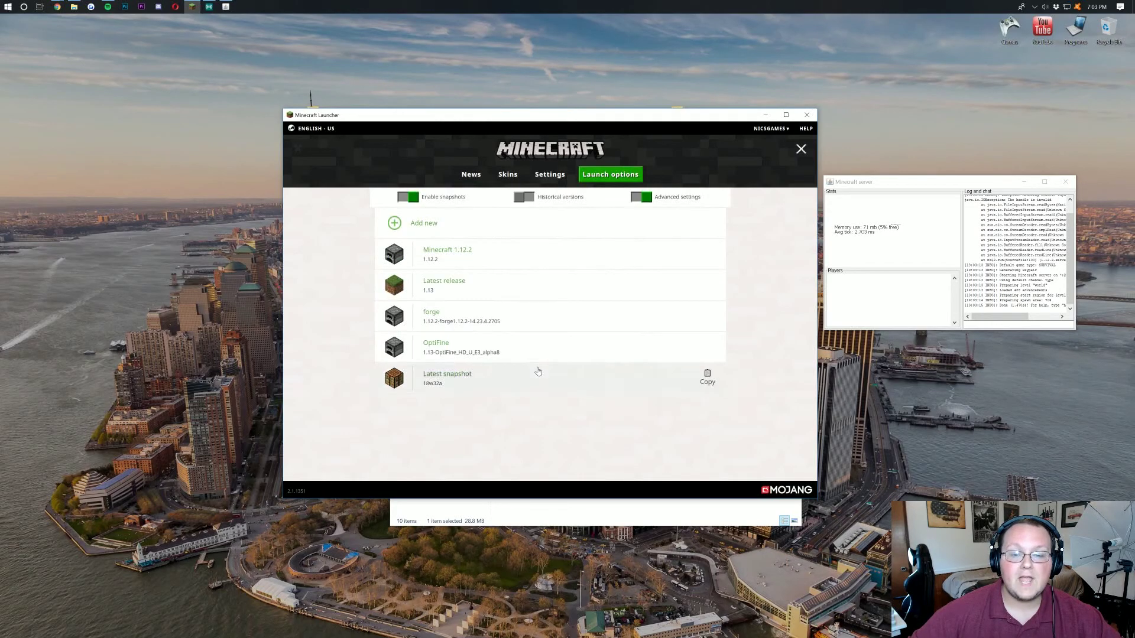
{"action": "left_click", "coordinate": [471, 176]}
{"action": "left_click", "coordinate": [551, 472]}
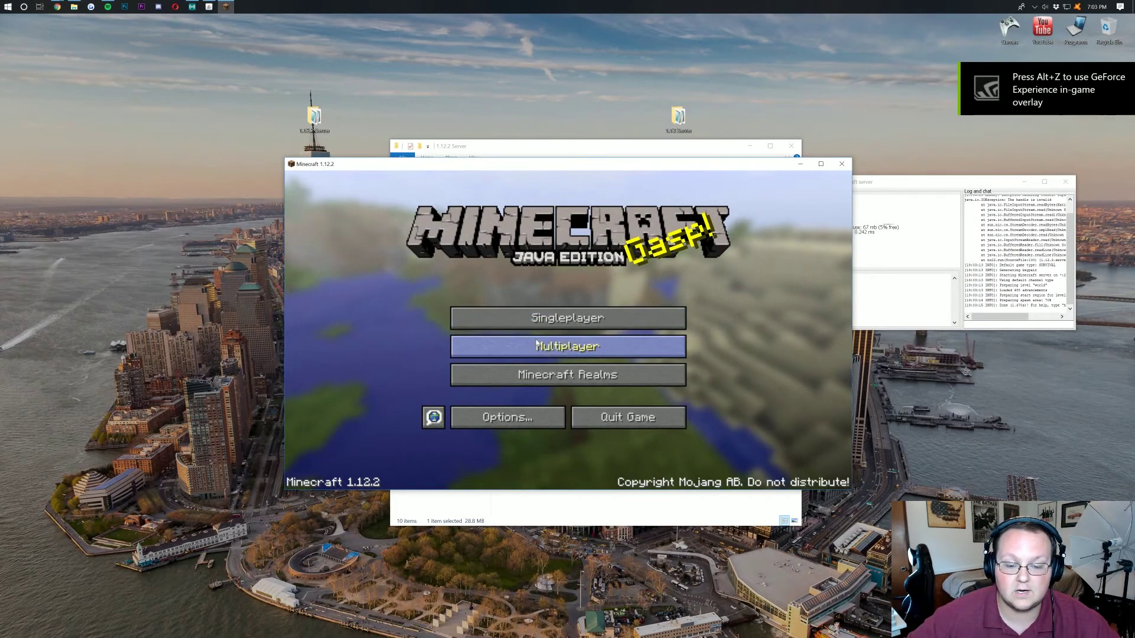
- Direct Connect from Multiplayer to server address 192.168.1.1 and join it
{"action": "left_click", "coordinate": [565, 349]}
{"action": "left_click", "coordinate": [575, 440]}
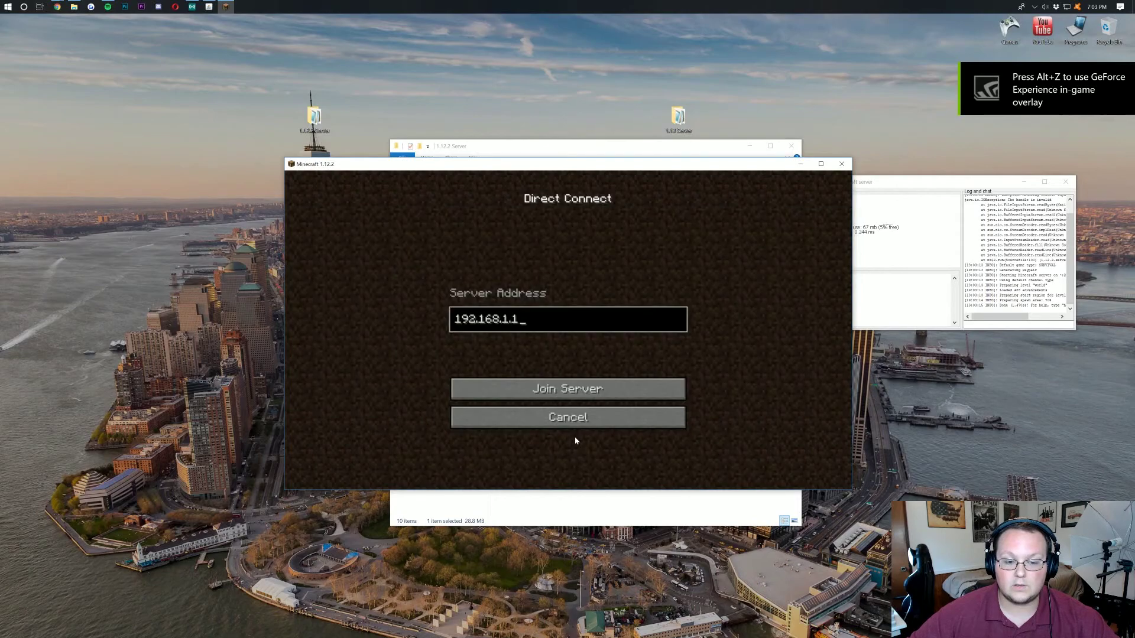
{"action": "left_click", "coordinate": [564, 368]}
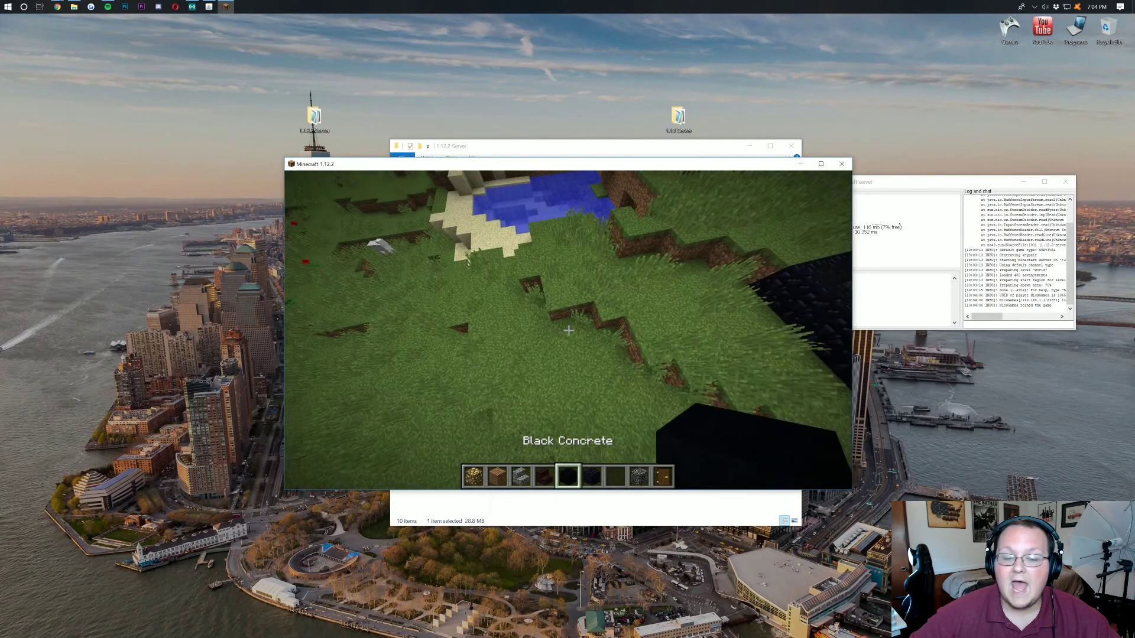
- Fly from the house across the grassland to the hill's cave opening and back toward the house
{"action": "key", "text": "w"}
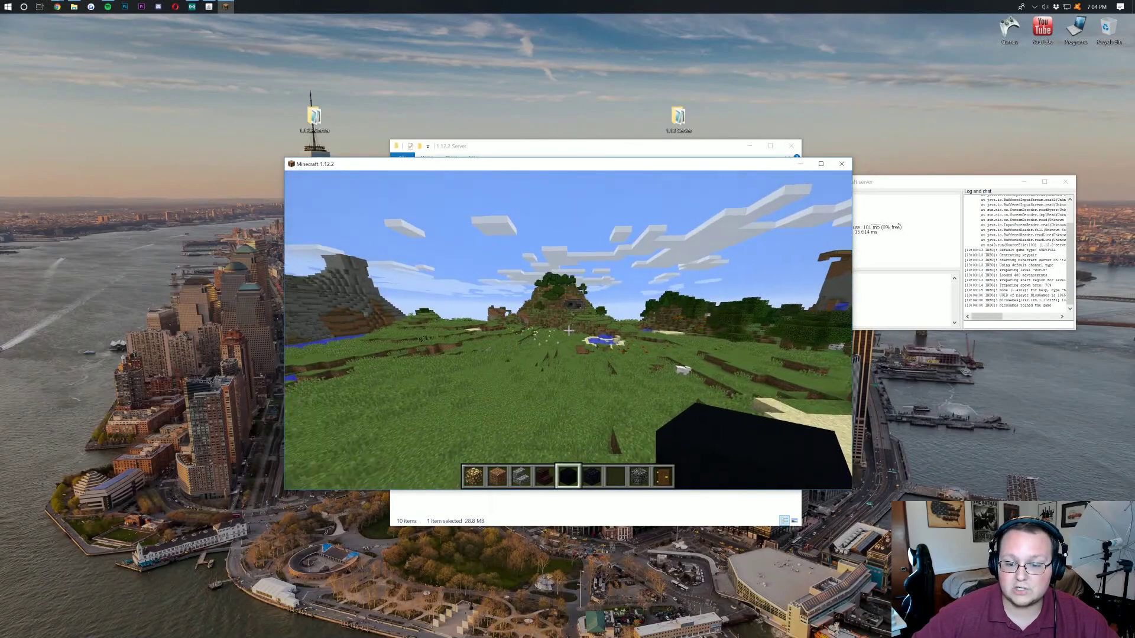
{"action": "key", "text": "w"}
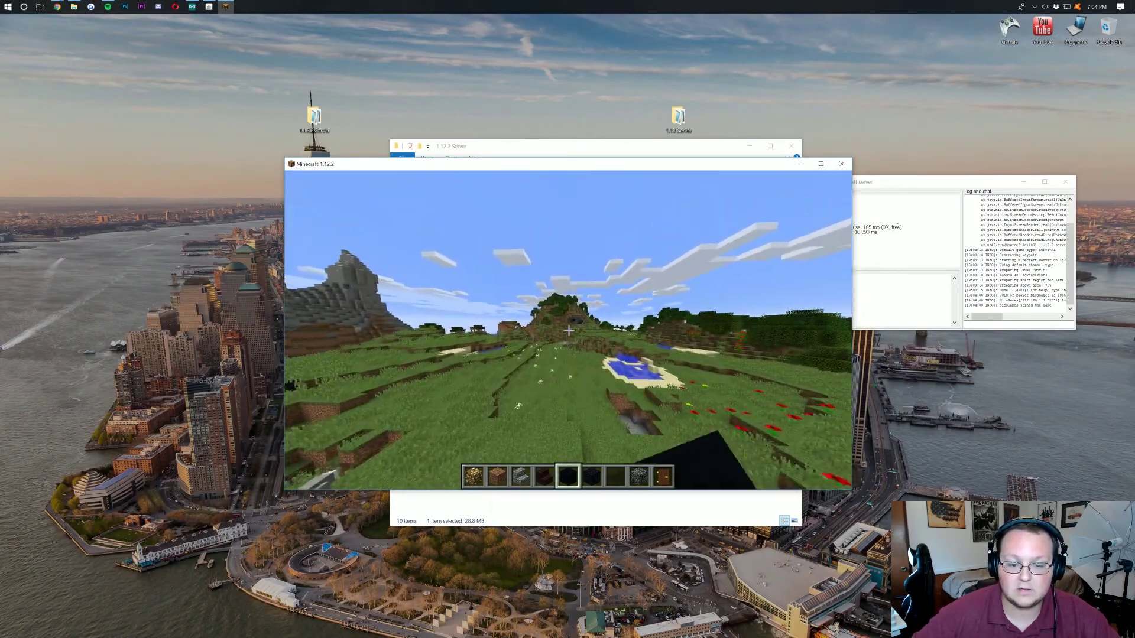
{"action": "key", "text": "w"}
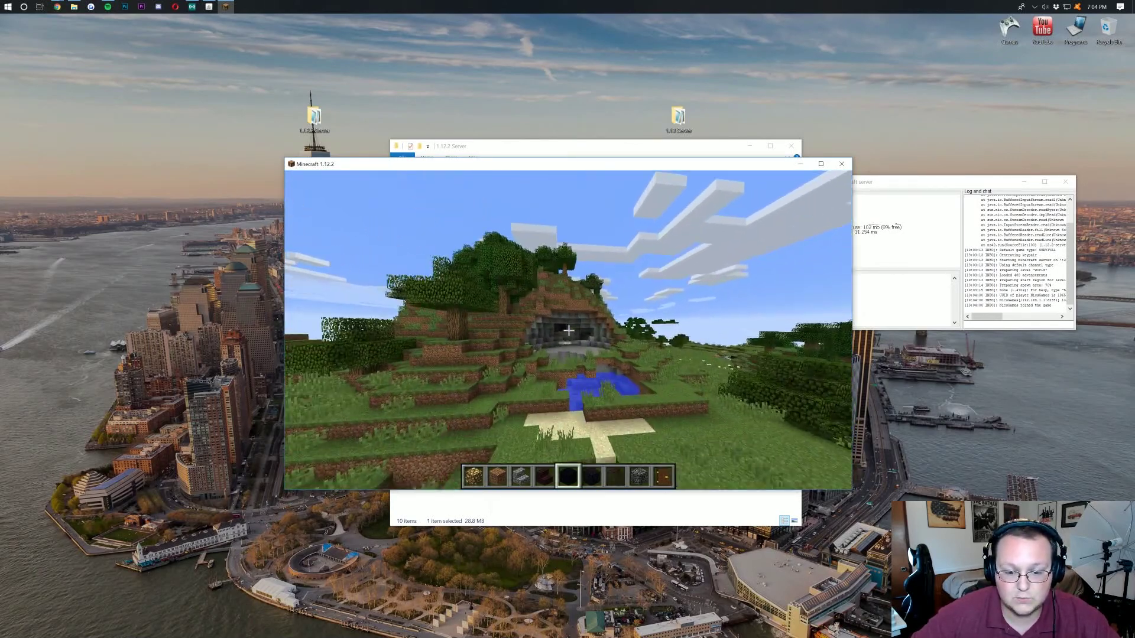
{"action": "key", "text": "w"}
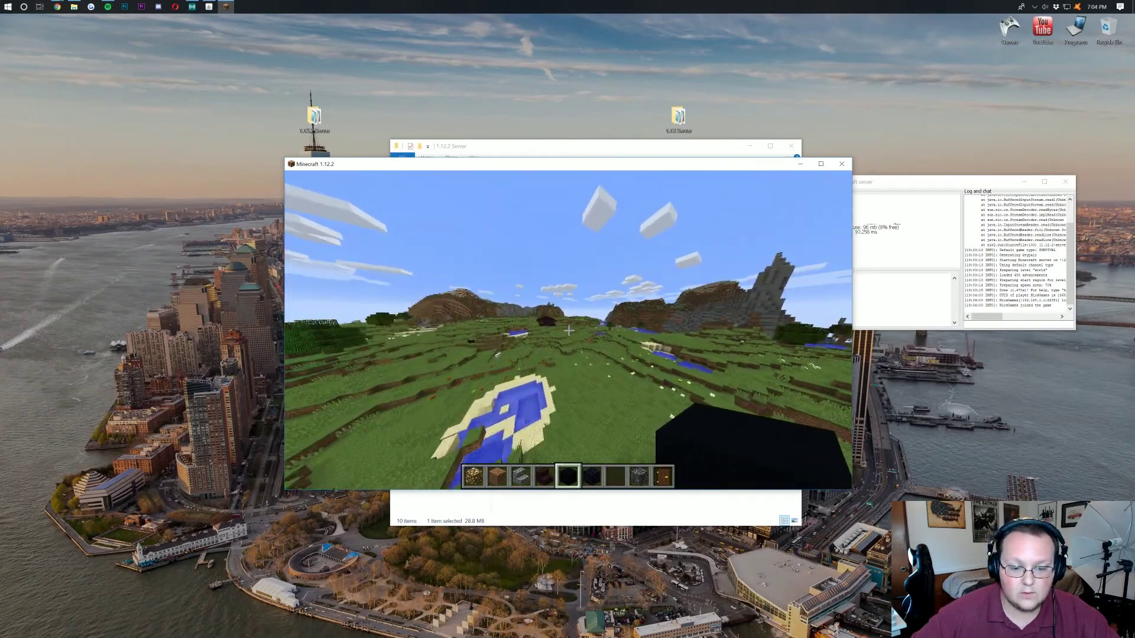
{"action": "key", "text": "w"}
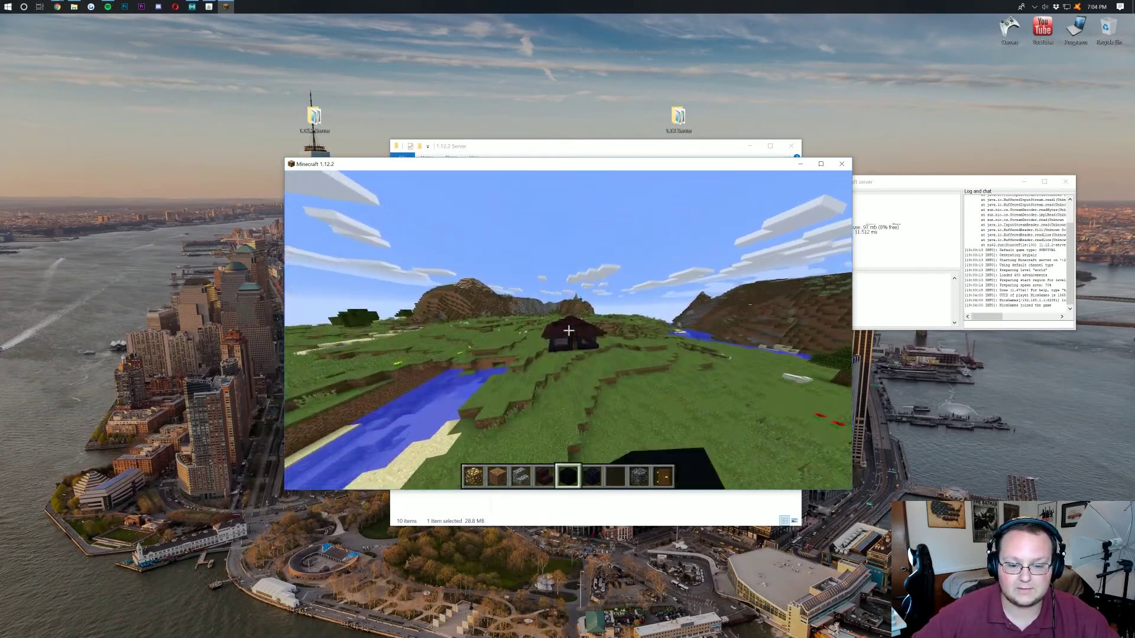
- Descend beside the dark-roofed house, scroll through the hotbar, and pause the game
{"action": "key", "text": "shift"}
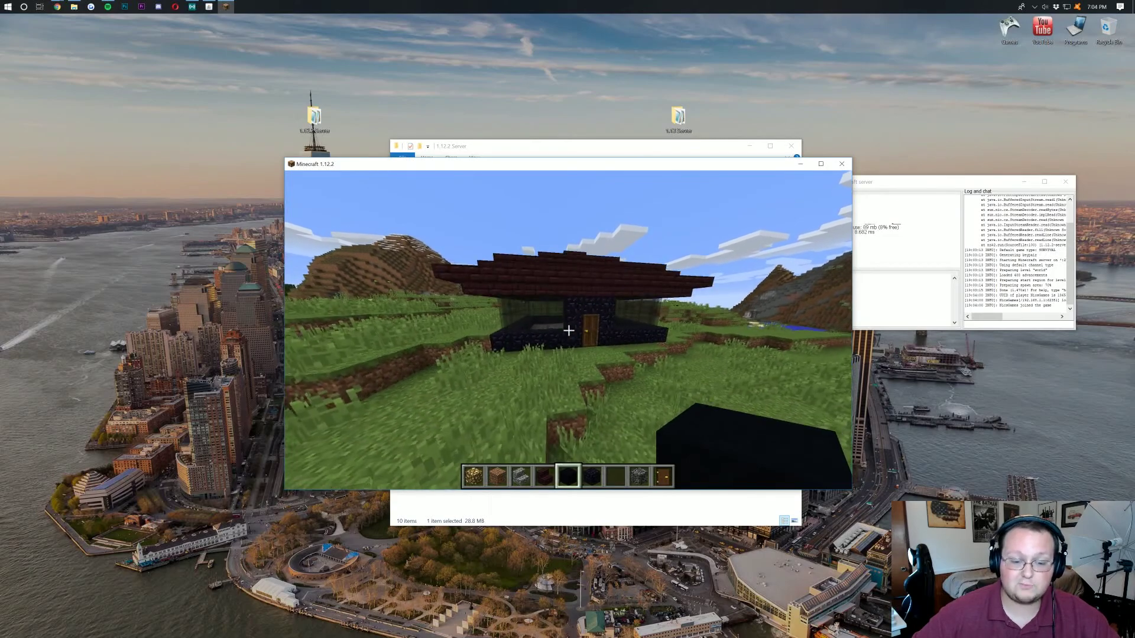
{"action": "key", "text": "space"}
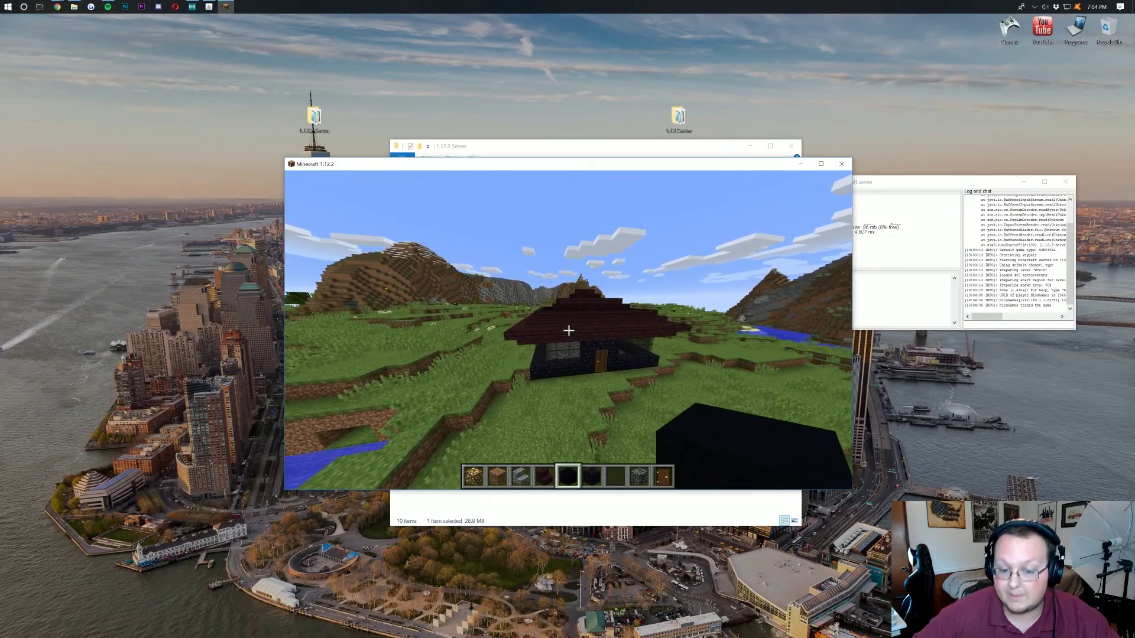
{"action": "scroll", "coordinate": [569, 331], "scroll_direction": "down", "scroll_amount": 2}
{"action": "key", "text": "w"}
{"action": "scroll", "coordinate": [569, 330], "scroll_direction": "up", "scroll_amount": 1}
{"action": "scroll", "coordinate": [569, 330], "scroll_direction": "down", "scroll_amount": 1}
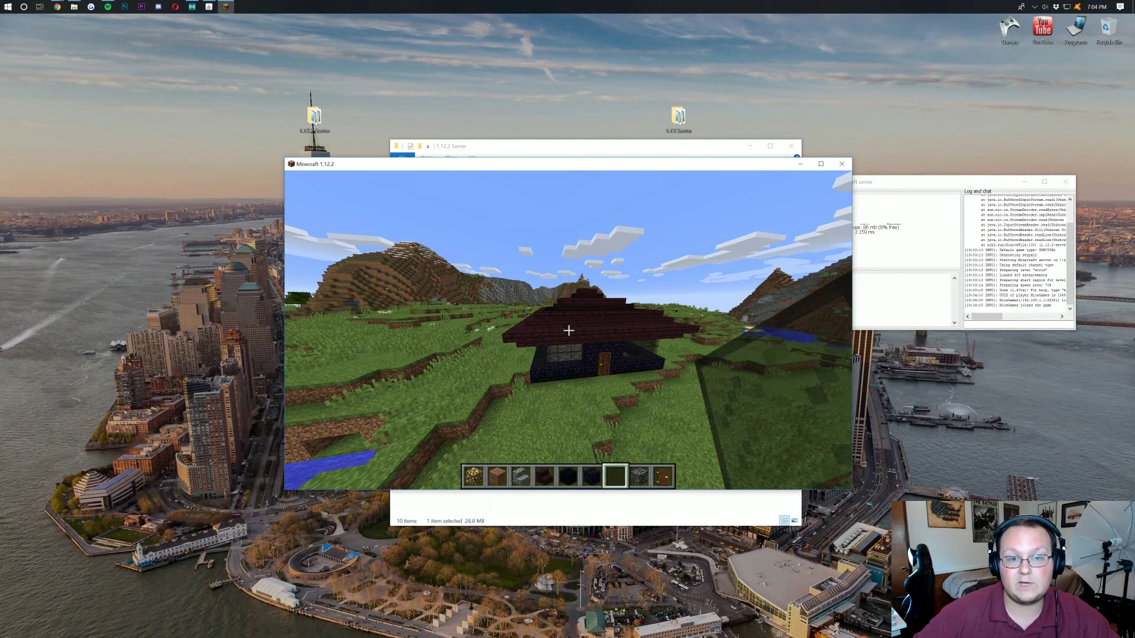
{"action": "key", "text": "Escape"}
- Disconnect from the server and return to the singleplayer world list
{"action": "left_click", "coordinate": [567, 386]}
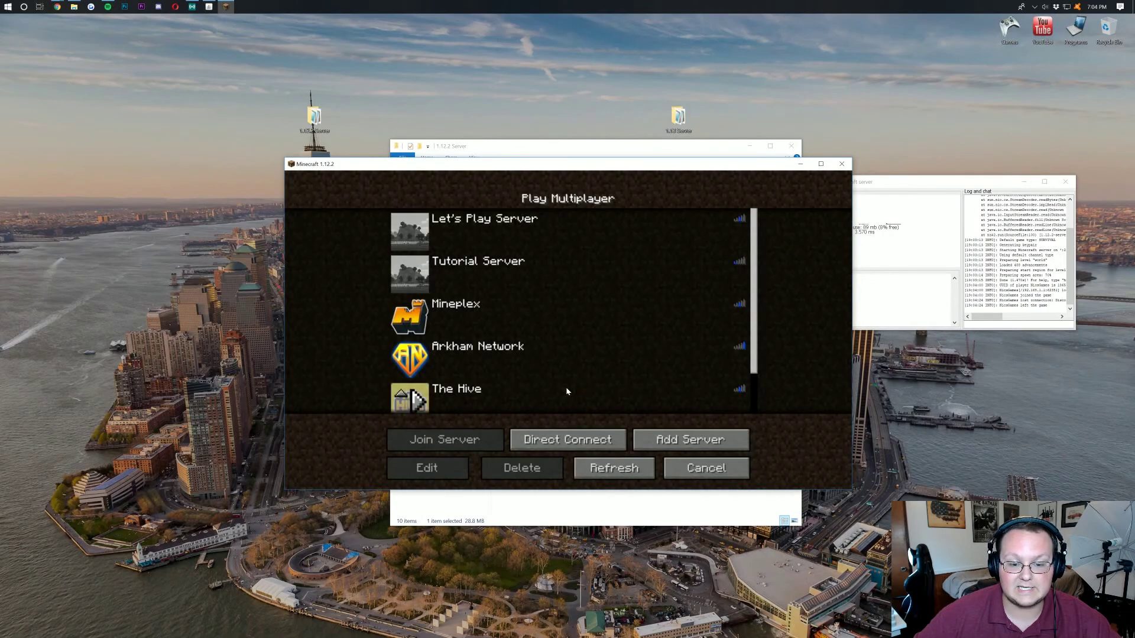
{"action": "left_click", "coordinate": [685, 476]}
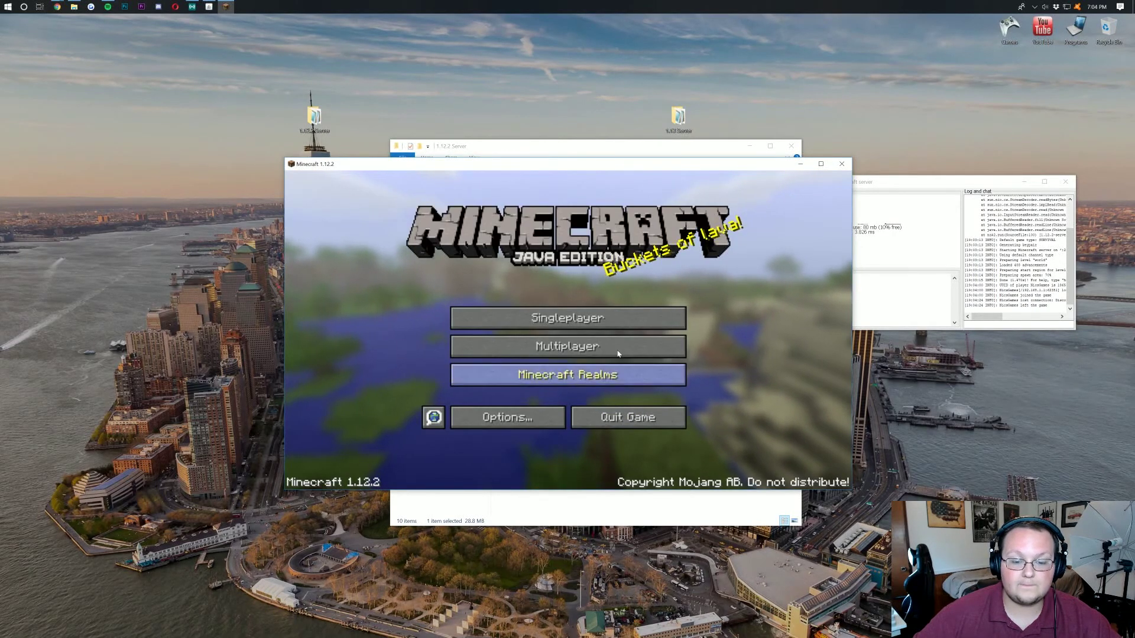
{"action": "left_click", "coordinate": [542, 319]}
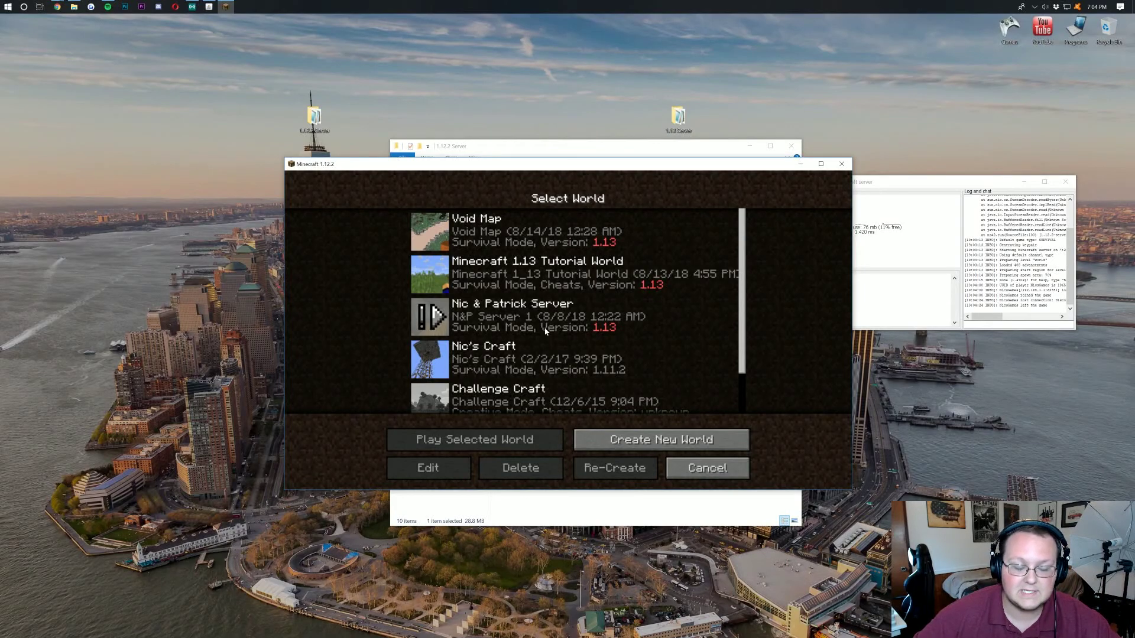
- Open the Void Map world's save folder through Edit World > Open Folder
{"action": "scroll", "coordinate": [515, 337], "scroll_direction": "down", "scroll_amount": 3}
{"action": "scroll", "coordinate": [552, 321], "scroll_direction": "up", "scroll_amount": 3}
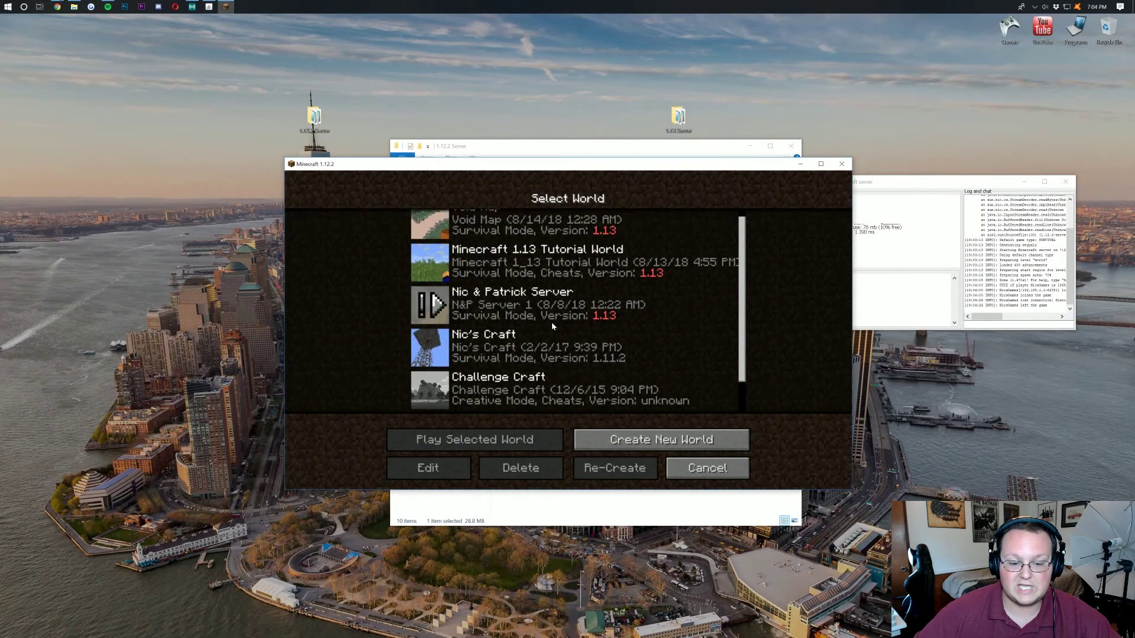
{"action": "left_click", "coordinate": [518, 247]}
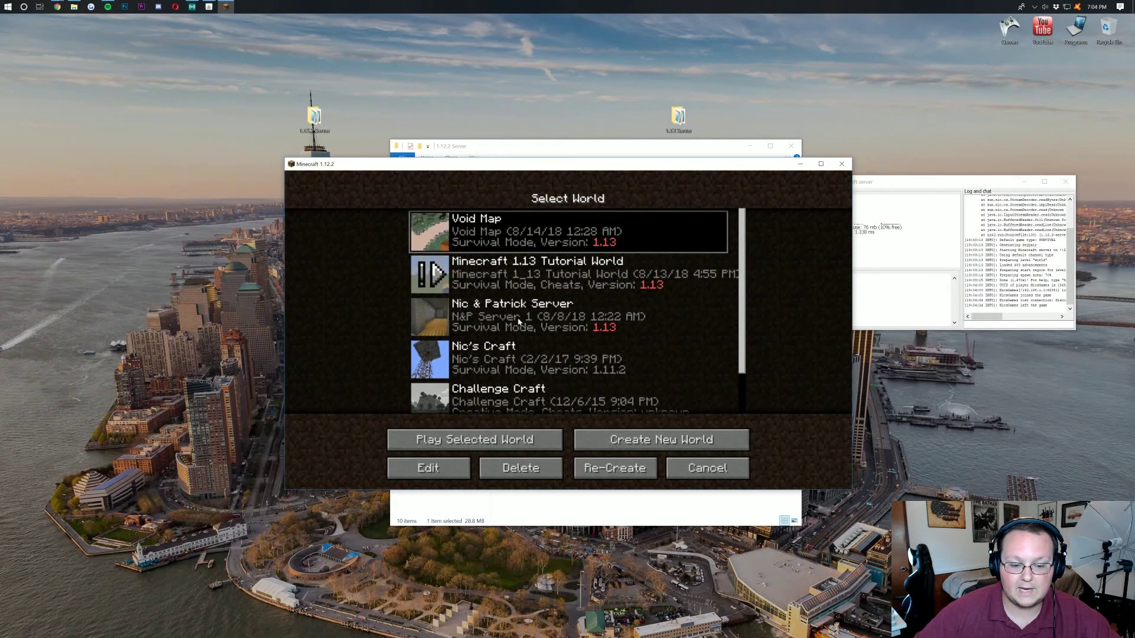
{"action": "left_click", "coordinate": [445, 476]}
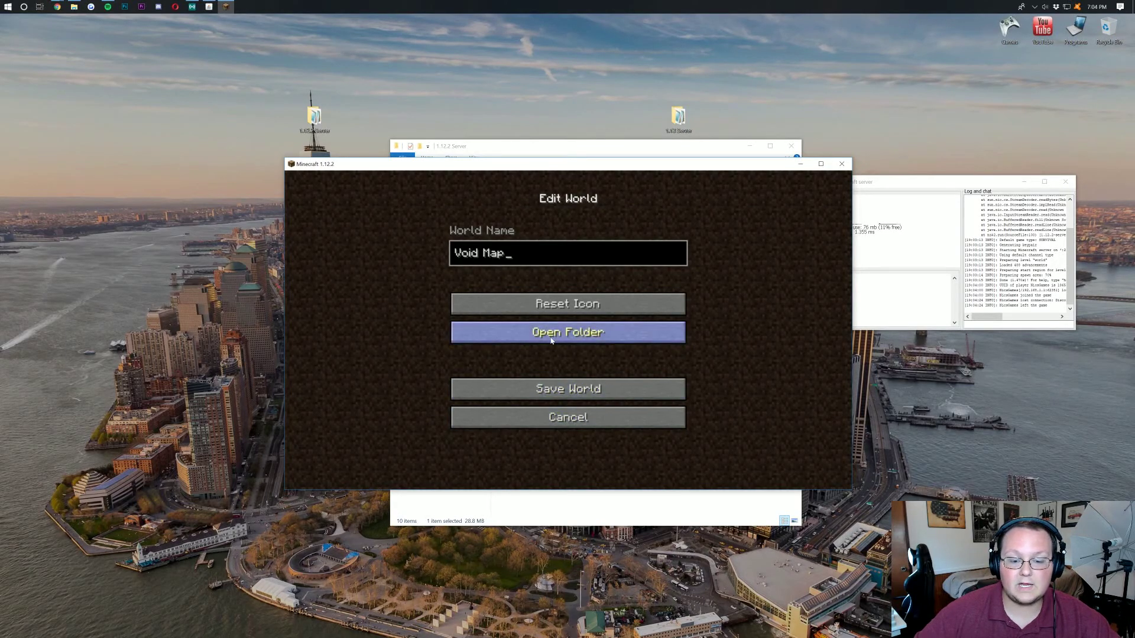
{"action": "left_click", "coordinate": [573, 335]}
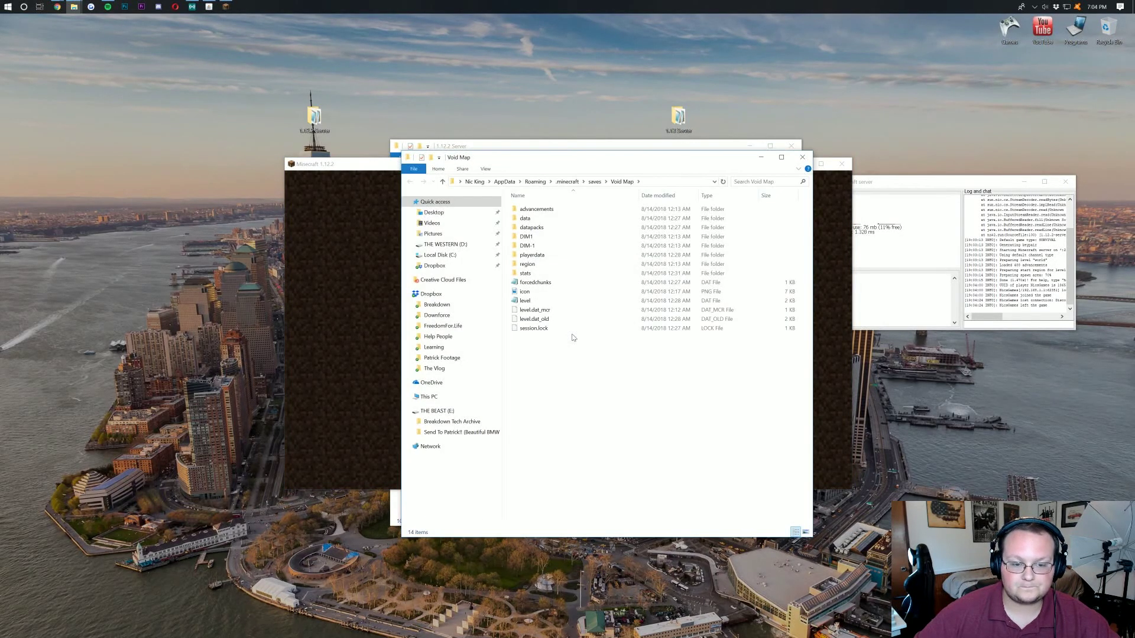
- Close Minecraft, go up to saves, and place the saves and 1.12.2 Server windows side by side
{"action": "left_click", "coordinate": [825, 228]}
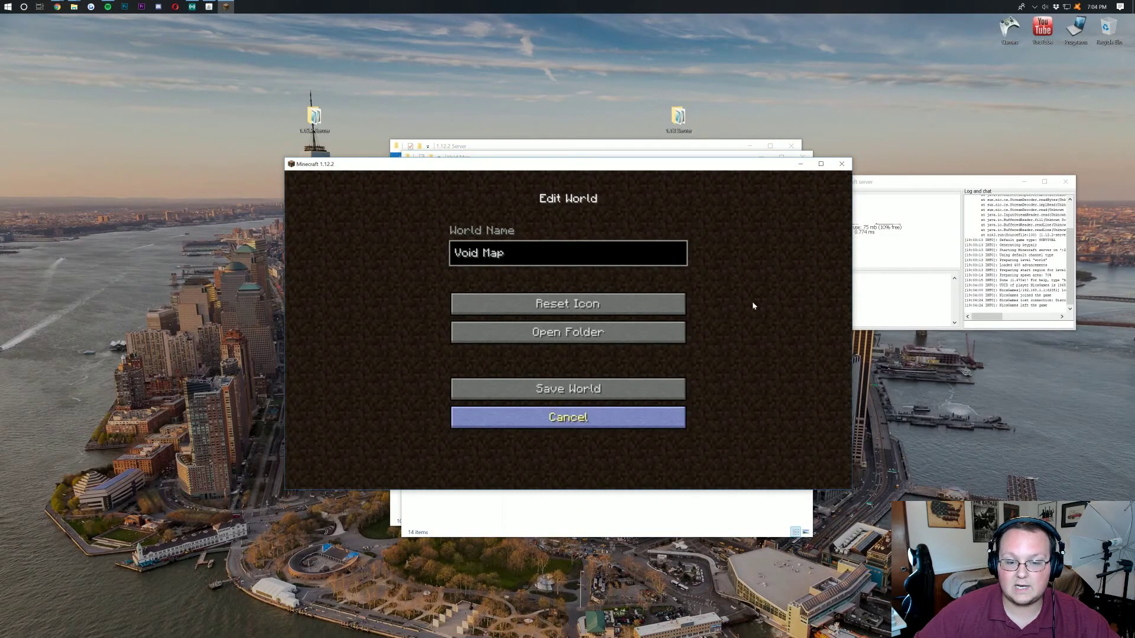
{"action": "left_click", "coordinate": [842, 163]}
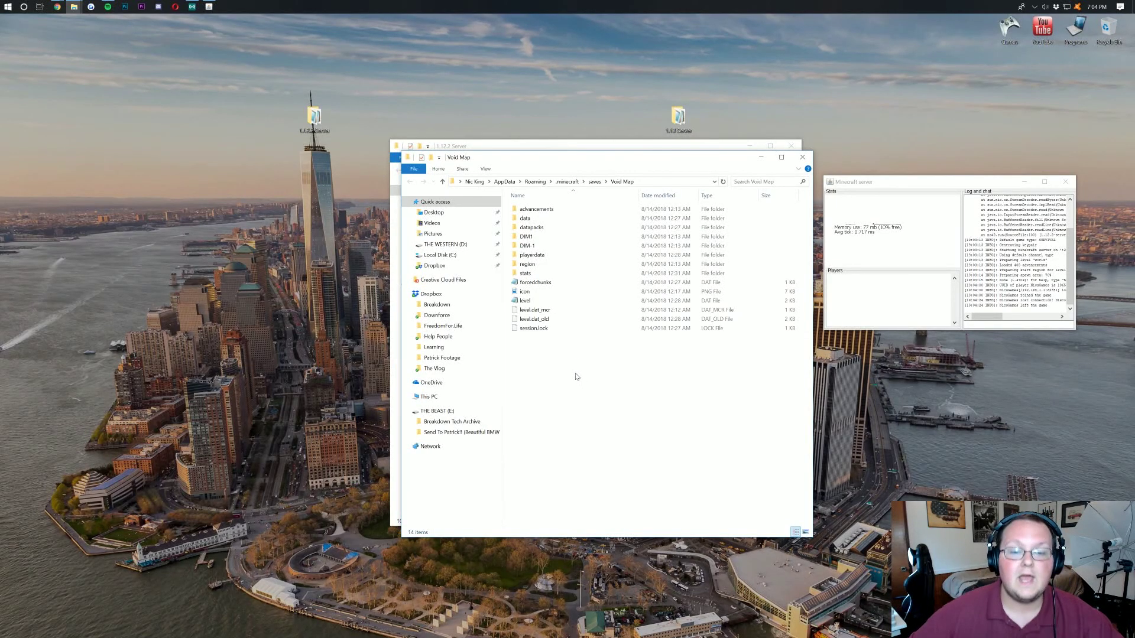
{"action": "left_click", "coordinate": [594, 182]}
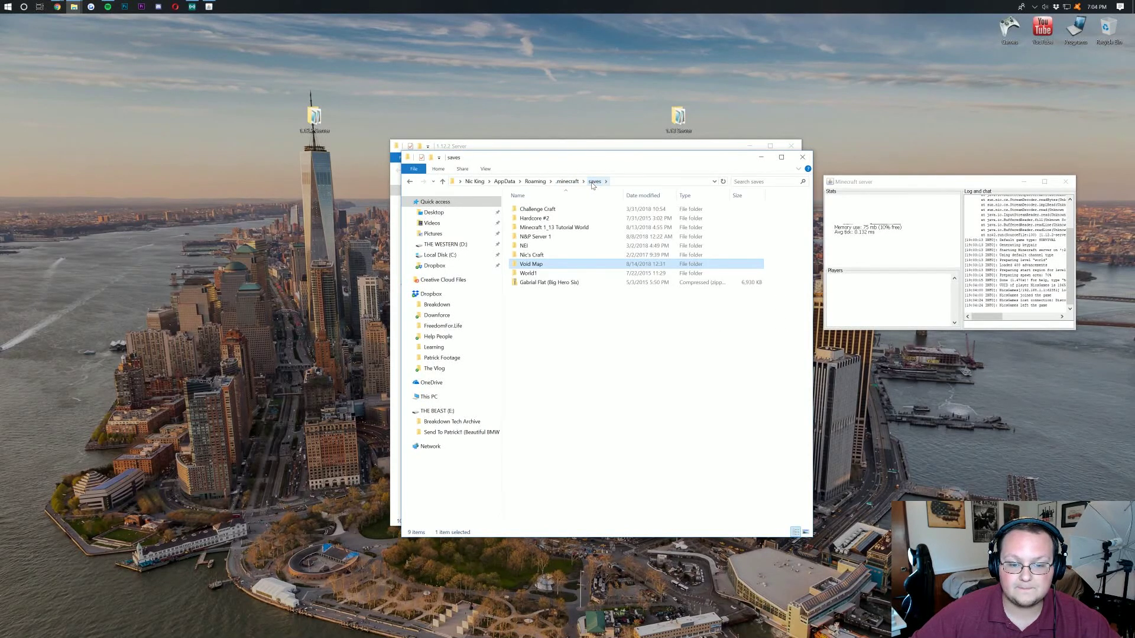
{"action": "left_click_drag", "start_coordinate": [581, 158], "coordinate": [772, 146]}
{"action": "left_click", "coordinate": [524, 147]}
{"action": "left_click_drag", "start_coordinate": [525, 147], "coordinate": [294, 155]}
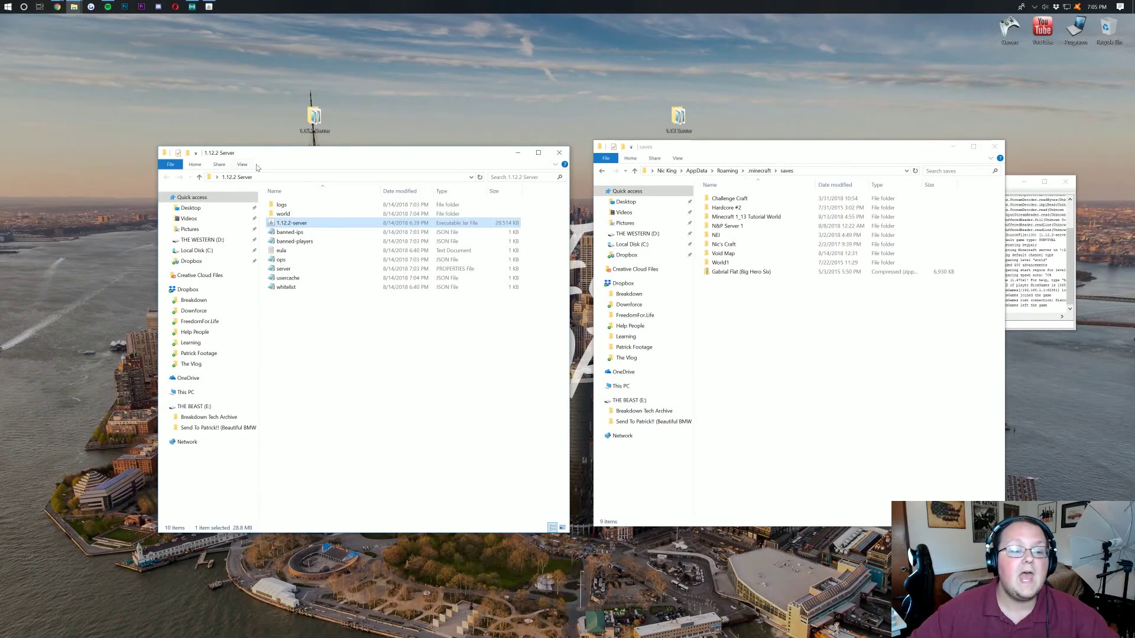
- Copy the 1.12.2 server's world folder and paste it into the saves folder
{"action": "left_click", "coordinate": [301, 212]}
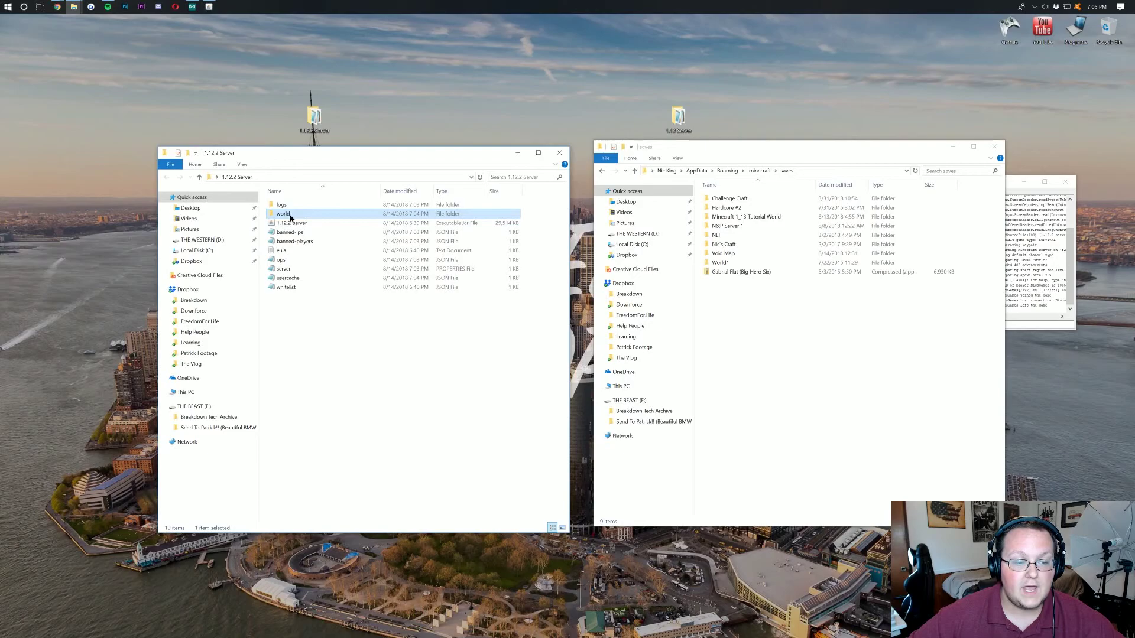
{"action": "right_click", "coordinate": [289, 219]}
{"action": "left_click", "coordinate": [334, 338]}
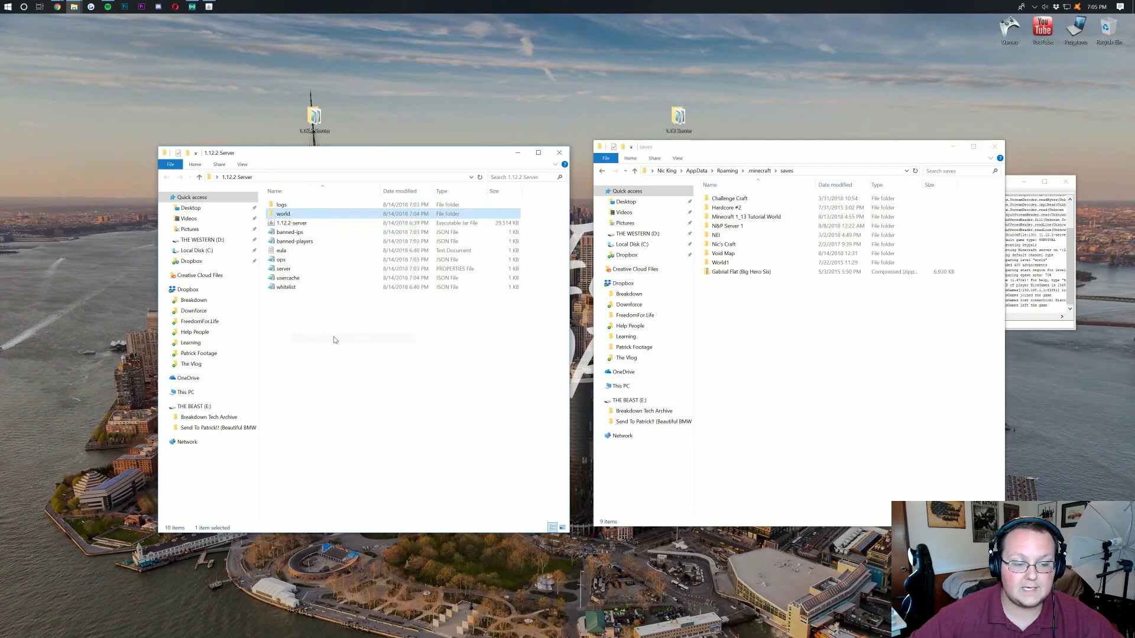
{"action": "left_click", "coordinate": [757, 352]}
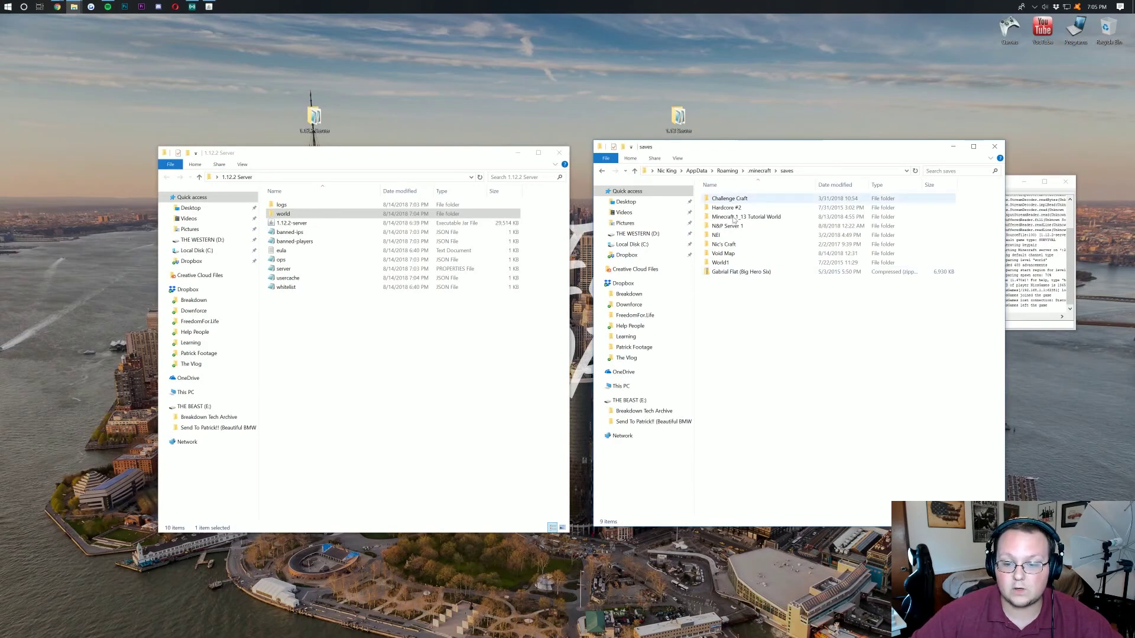
{"action": "right_click", "coordinate": [729, 326]}
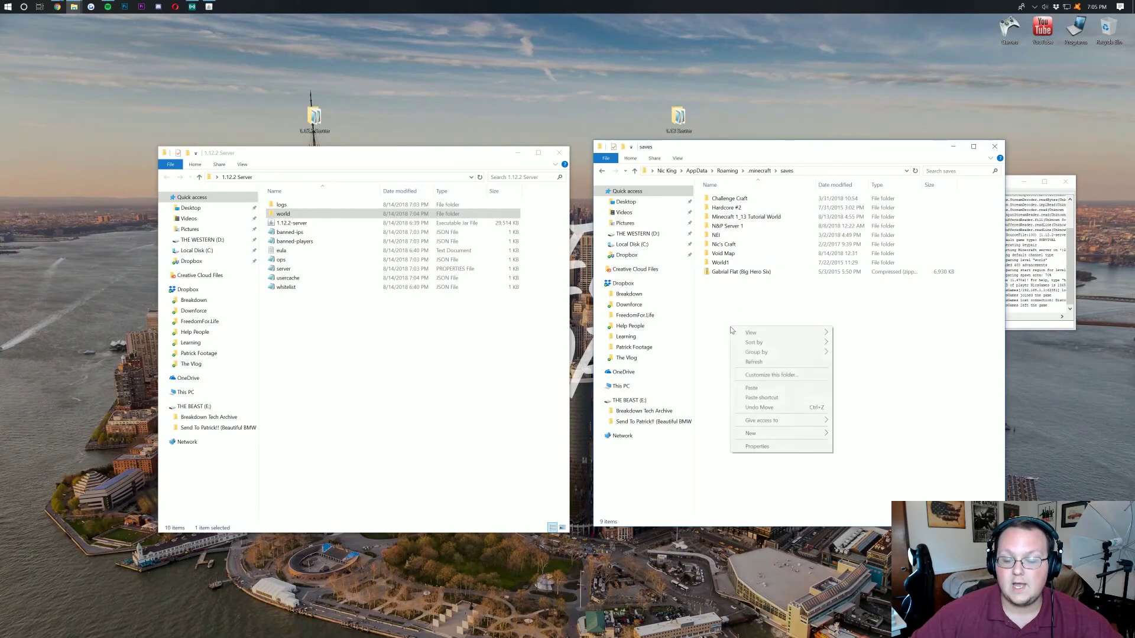
{"action": "left_click", "coordinate": [754, 389]}
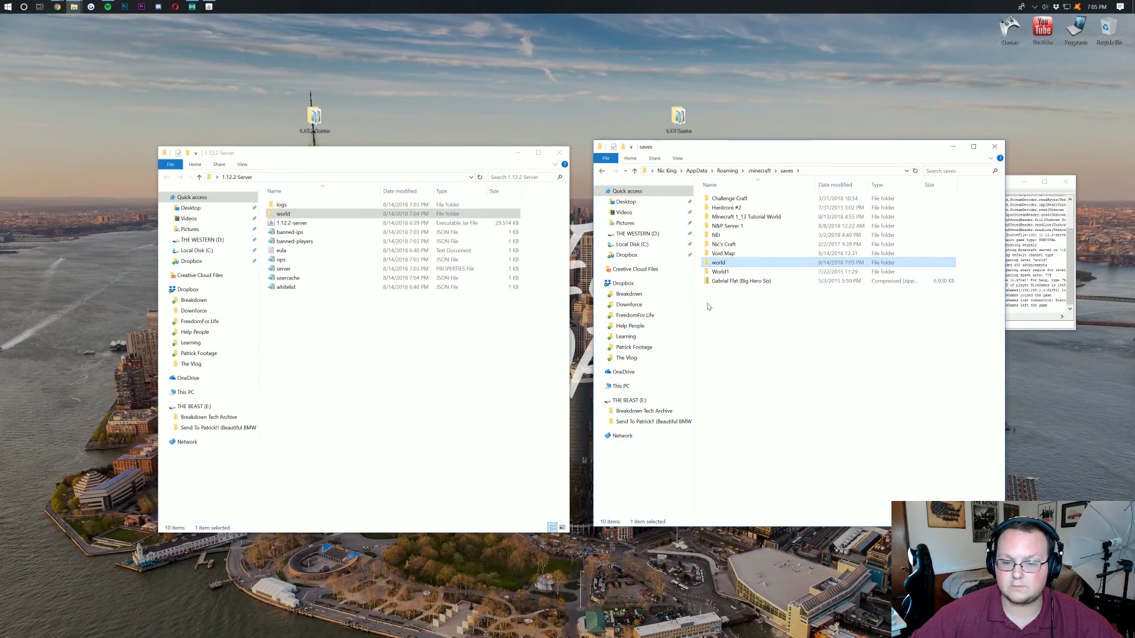
{"action": "right_click", "coordinate": [751, 388]}
{"action": "left_click", "coordinate": [734, 392]}
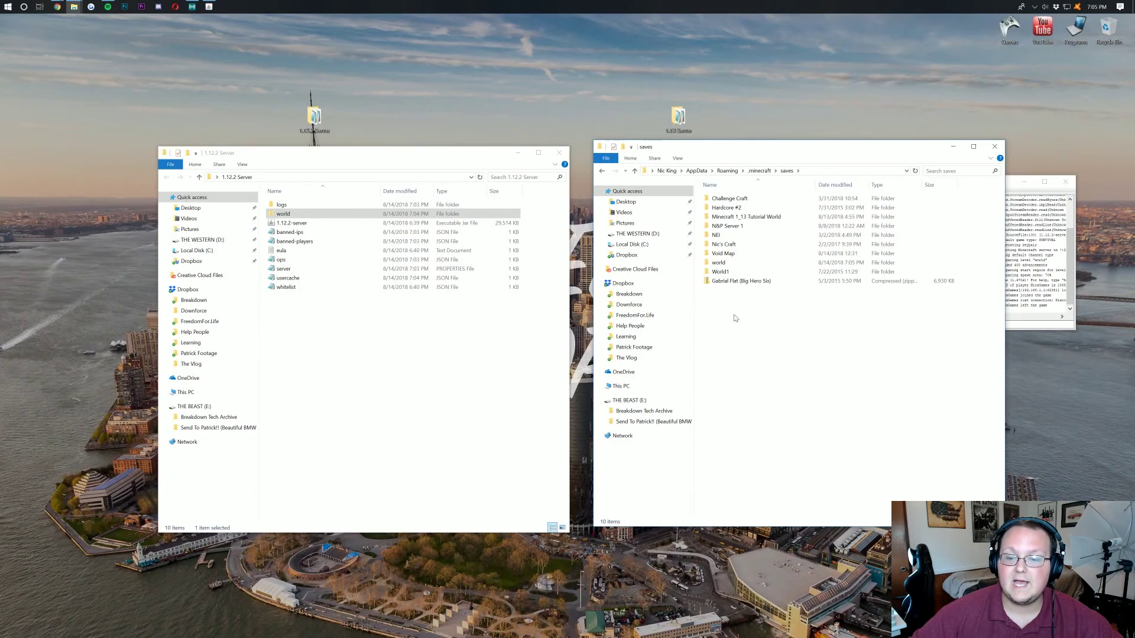
{"action": "left_click", "coordinate": [720, 272]}
{"action": "left_click", "coordinate": [733, 263]}
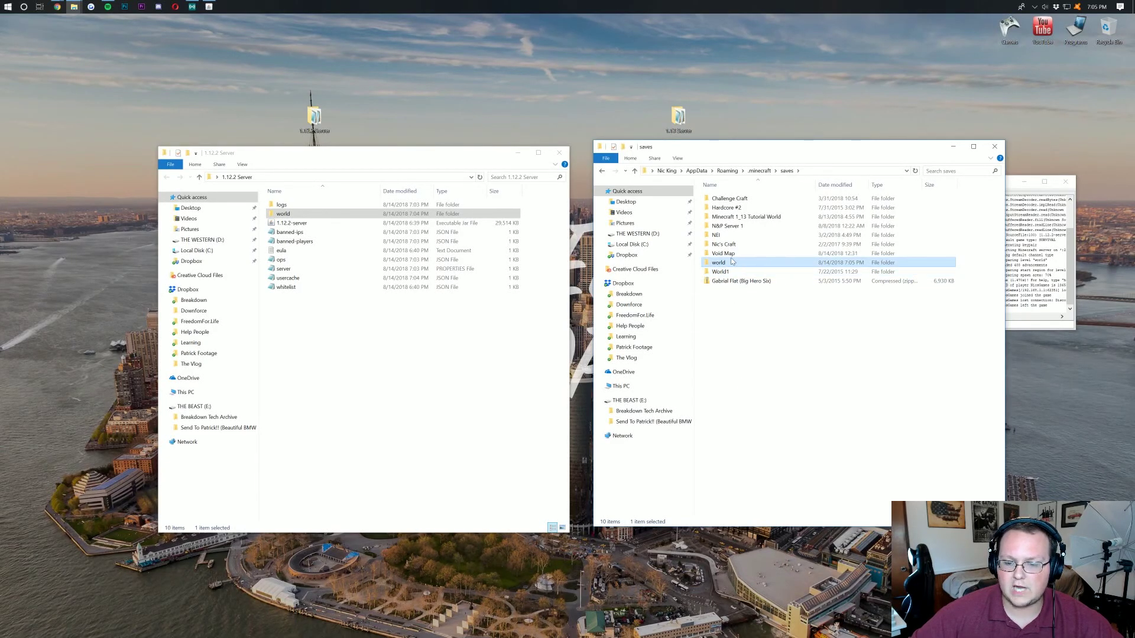
- Rename the pasted world folder, entering 'Updarade To 1.13'
{"action": "right_click", "coordinate": [730, 261]}
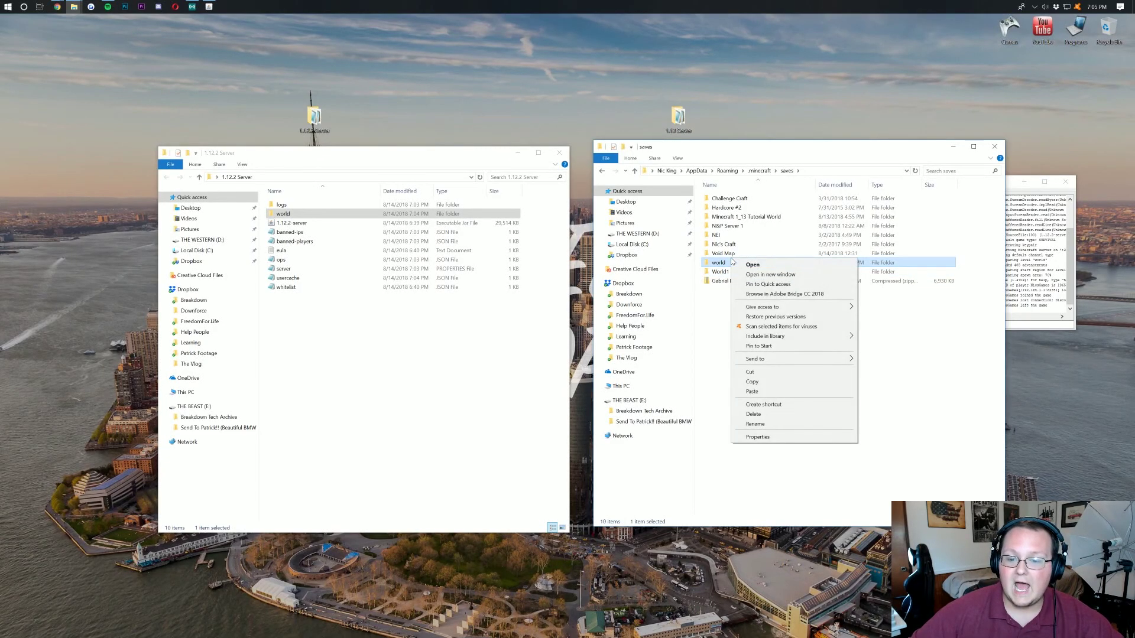
{"action": "left_click", "coordinate": [771, 423]}
{"action": "type", "text": "U"}
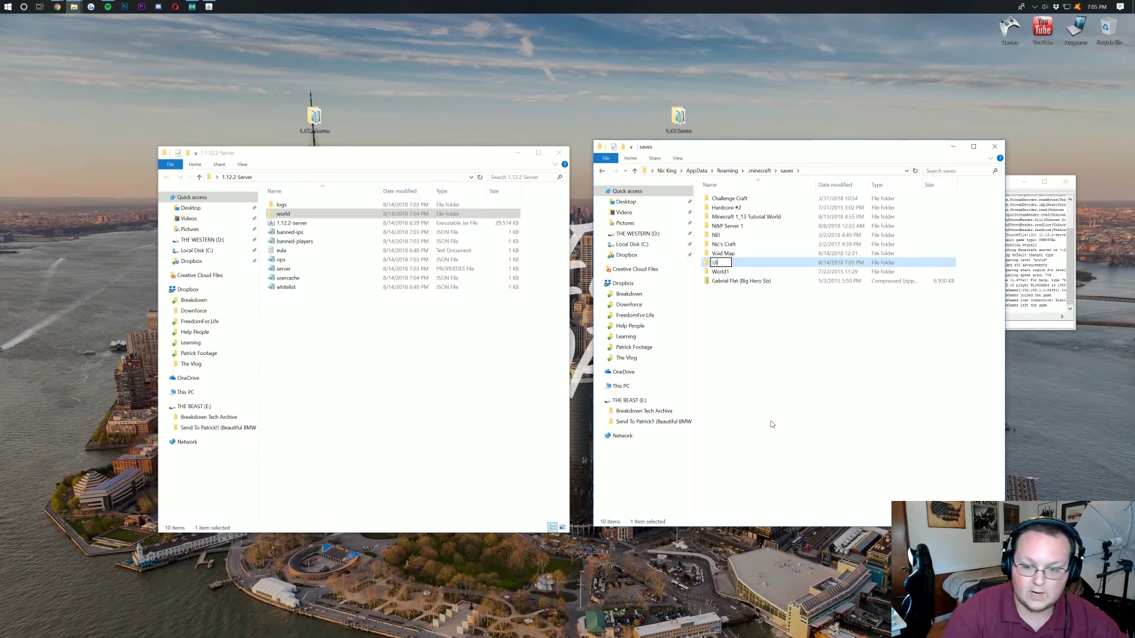
{"action": "type", "text": "pdarade"}
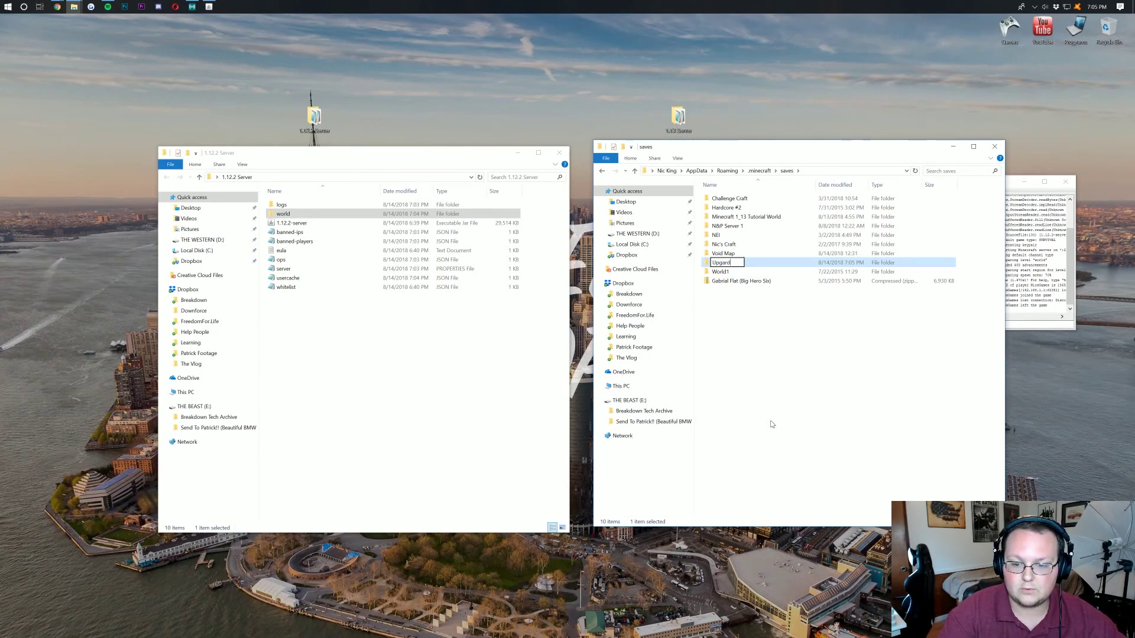
{"action": "type", "text": " To 1.13"}
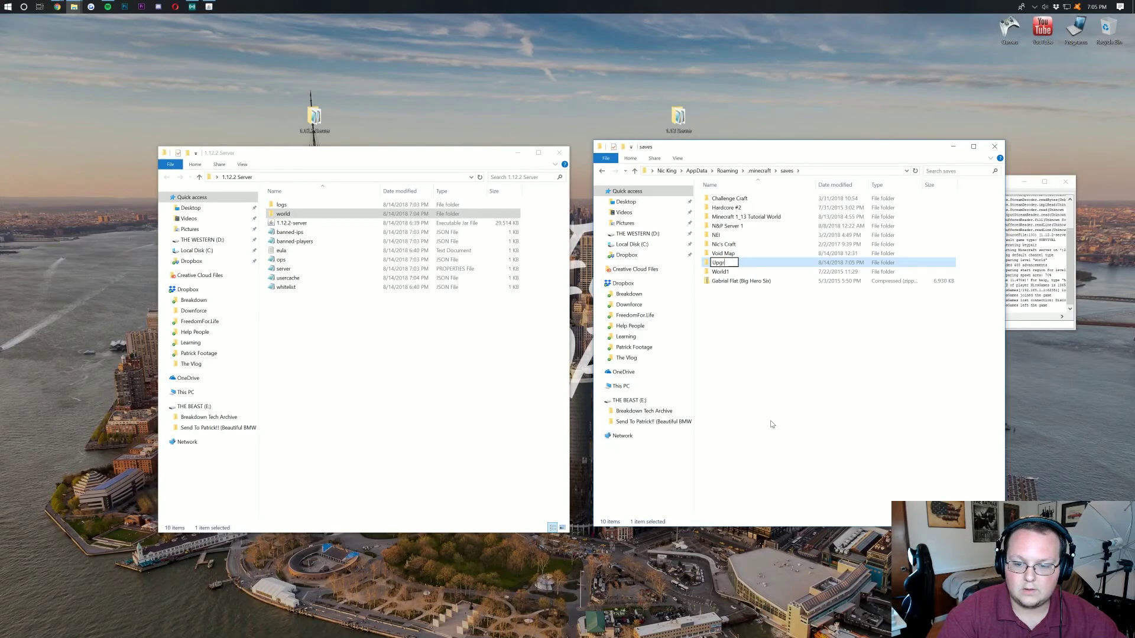
{"action": "left_click", "coordinate": [771, 424]}
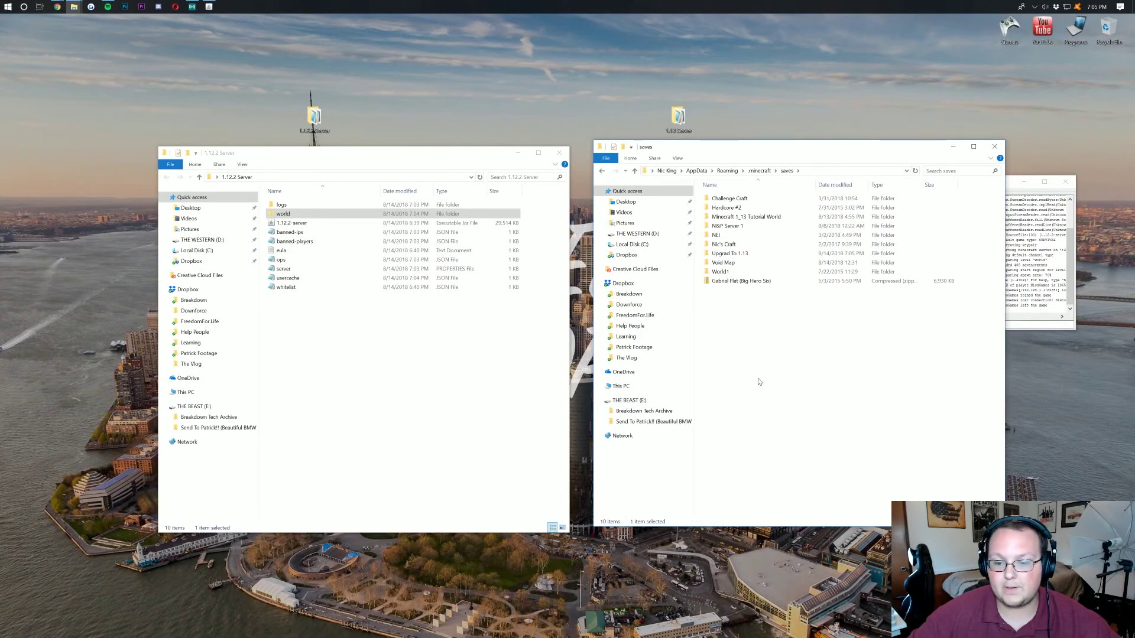
- Correct the folder name to 'Upgrade To 1.13', then open the Games folder and server console
{"action": "right_click", "coordinate": [750, 254]}
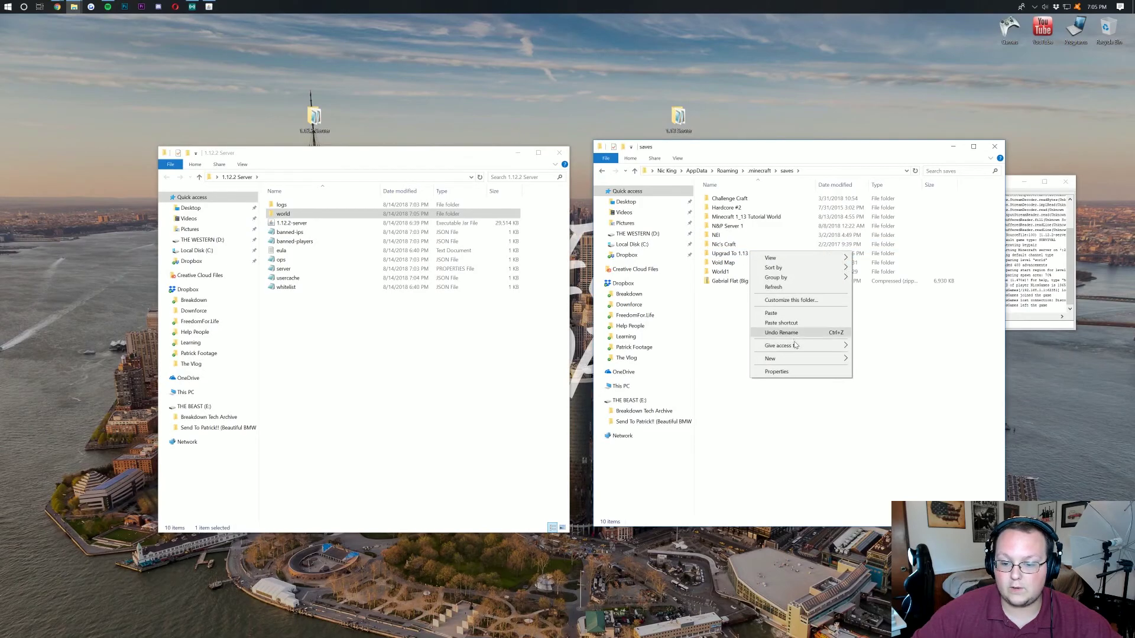
{"action": "left_click", "coordinate": [722, 254]}
{"action": "right_click", "coordinate": [722, 254]}
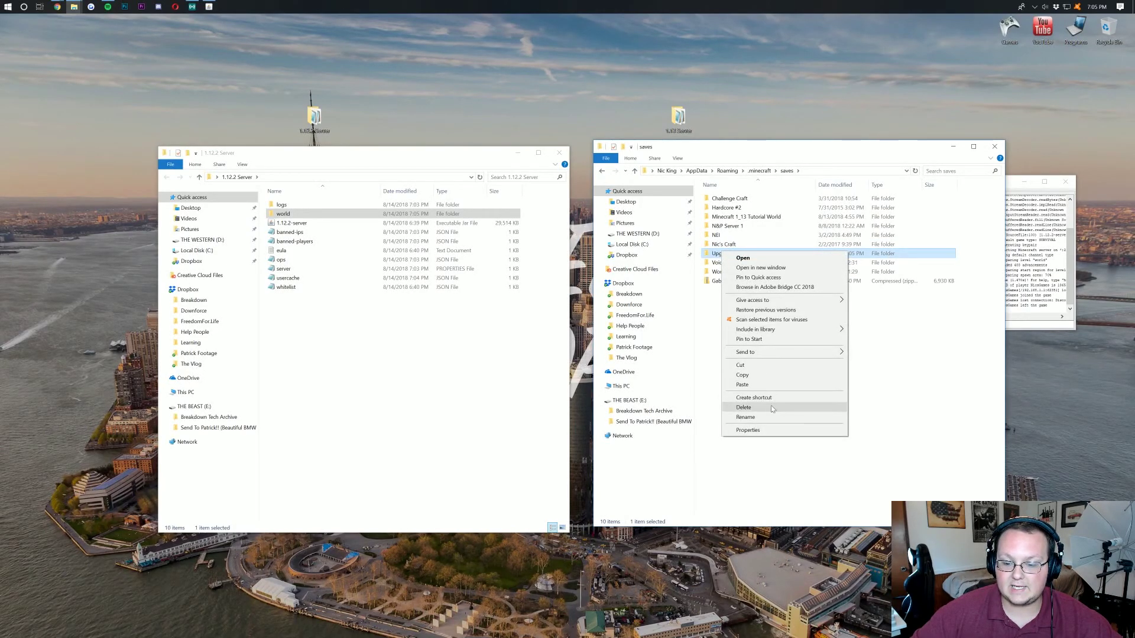
{"action": "left_click", "coordinate": [758, 416]}
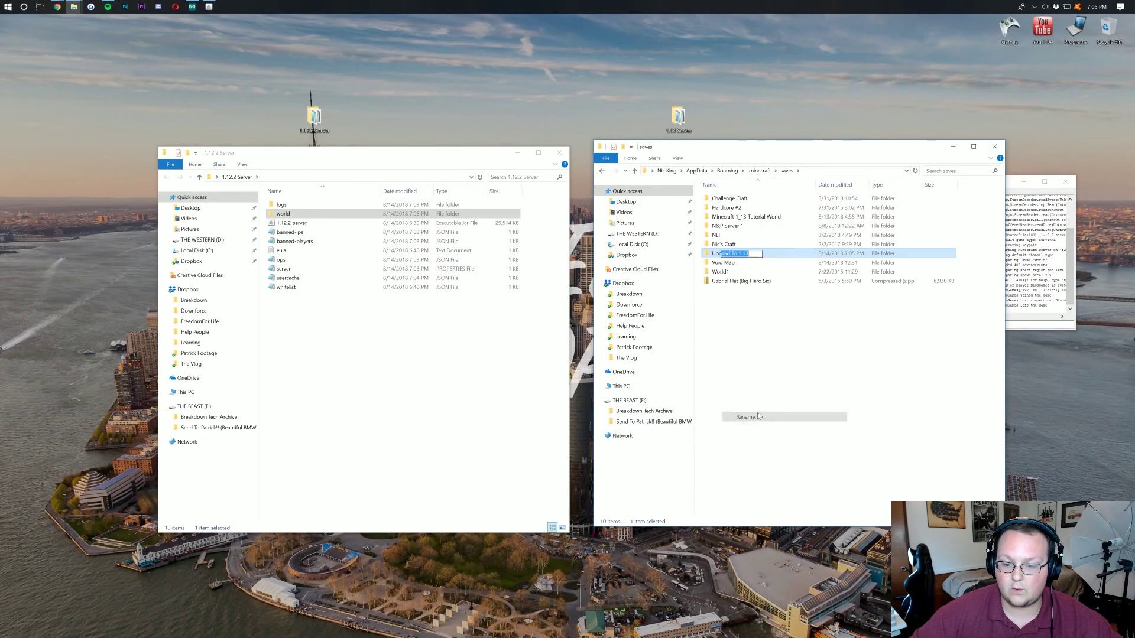
{"action": "left_click", "coordinate": [731, 253]}
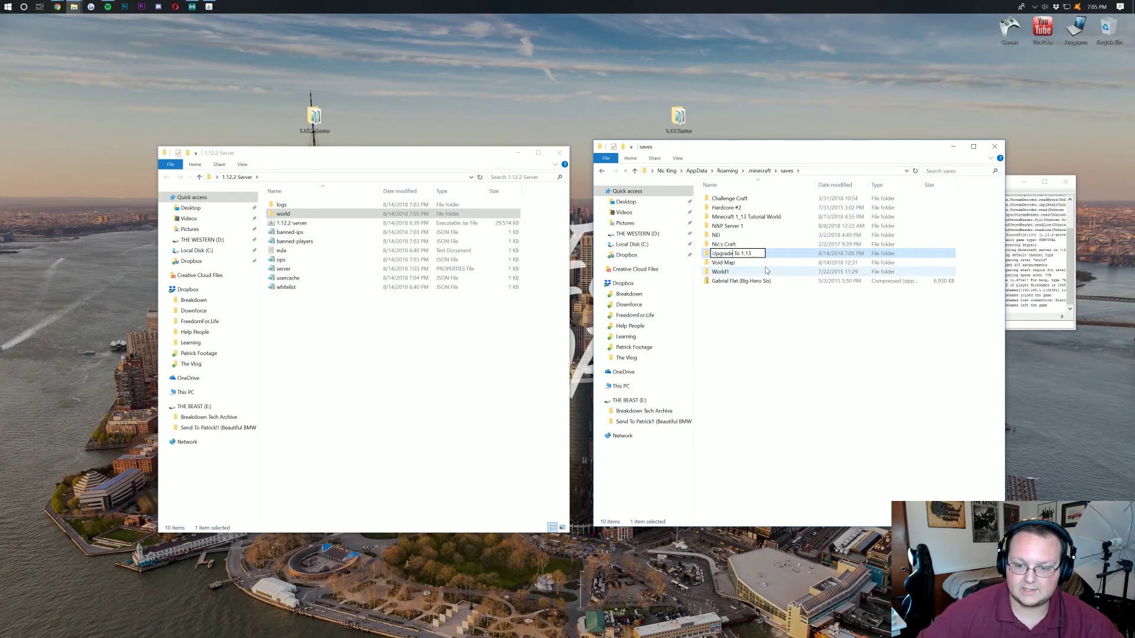
{"action": "type", "text": "e"}
{"action": "left_click", "coordinate": [770, 381]}
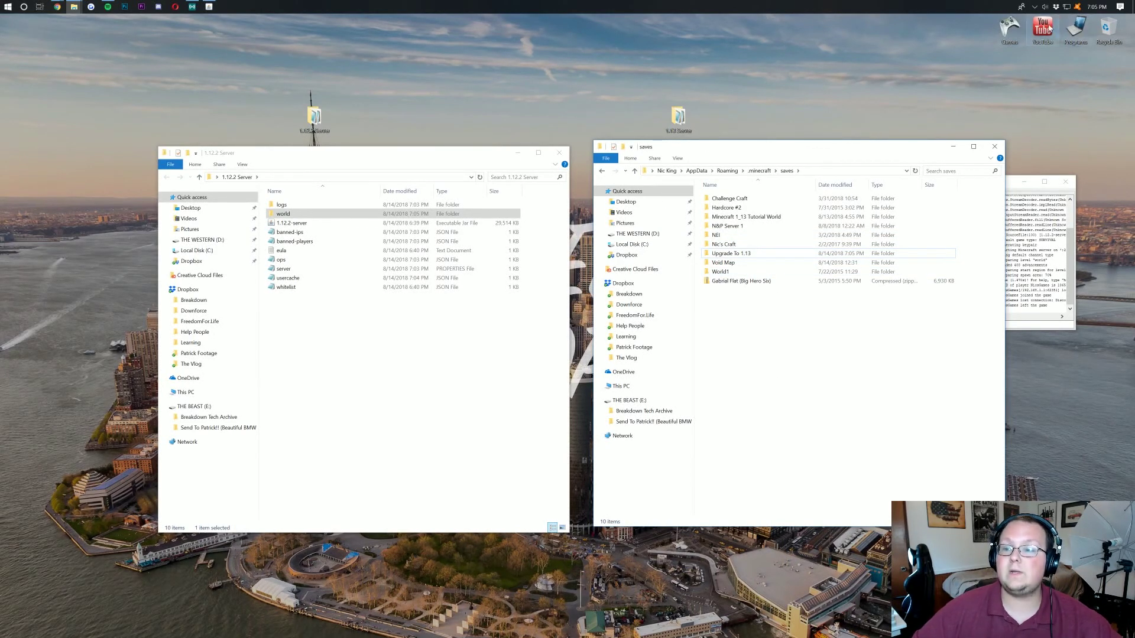
{"action": "double_click", "coordinate": [1010, 28]}
{"action": "left_click", "coordinate": [1064, 219]}
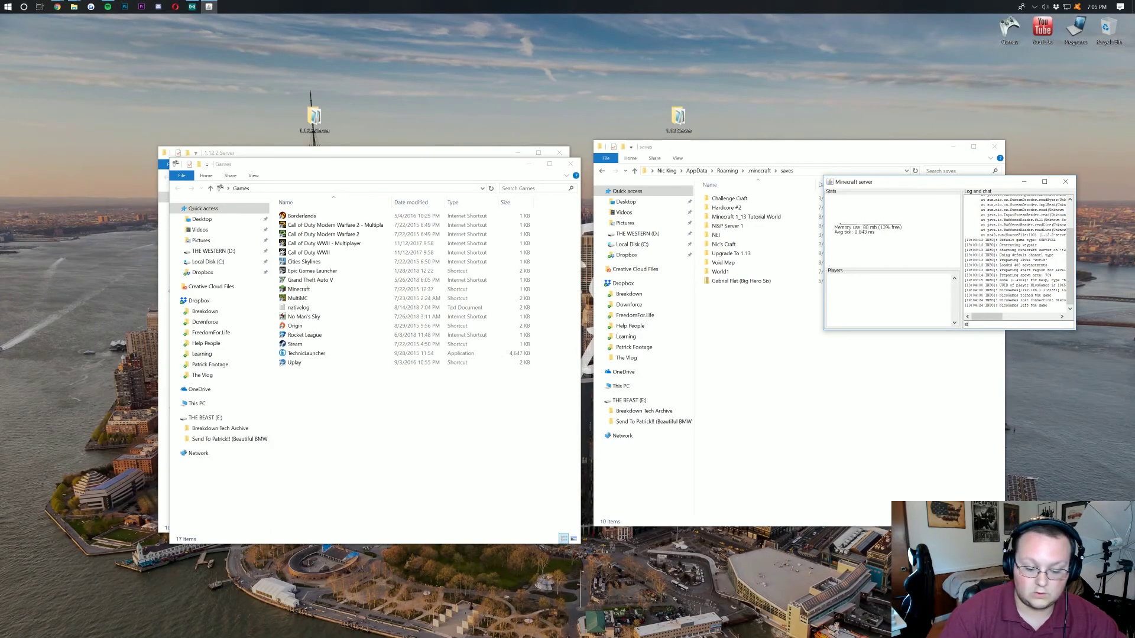
- Stop the 1.12.2 server and launch Minecraft on the latest release, 1.13
{"action": "key", "text": "Return"}
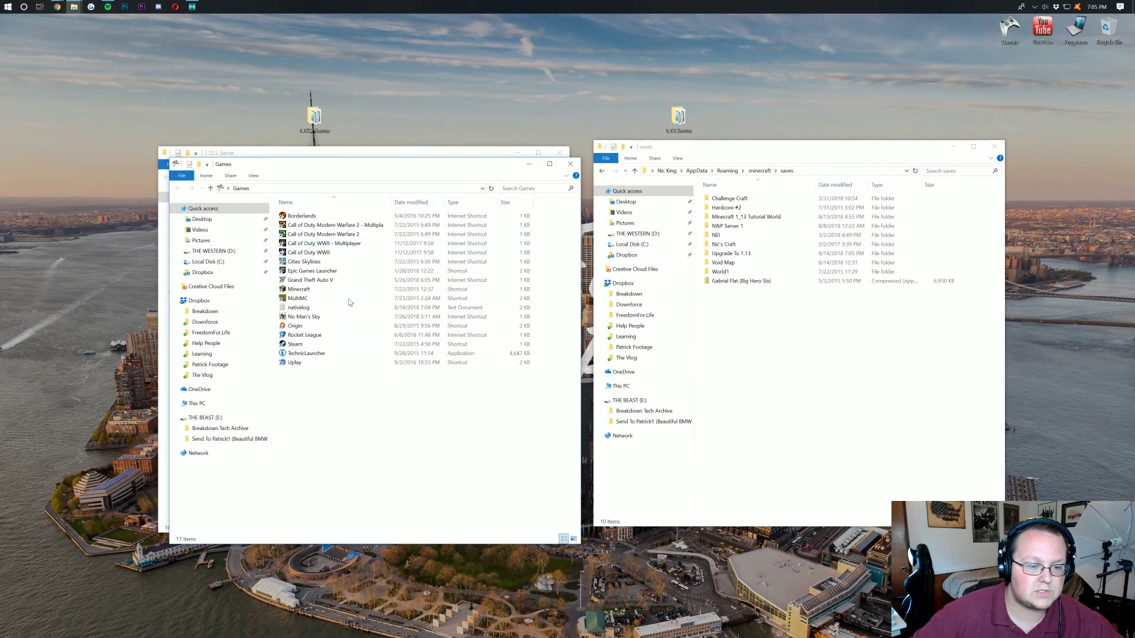
{"action": "double_click", "coordinate": [328, 289]}
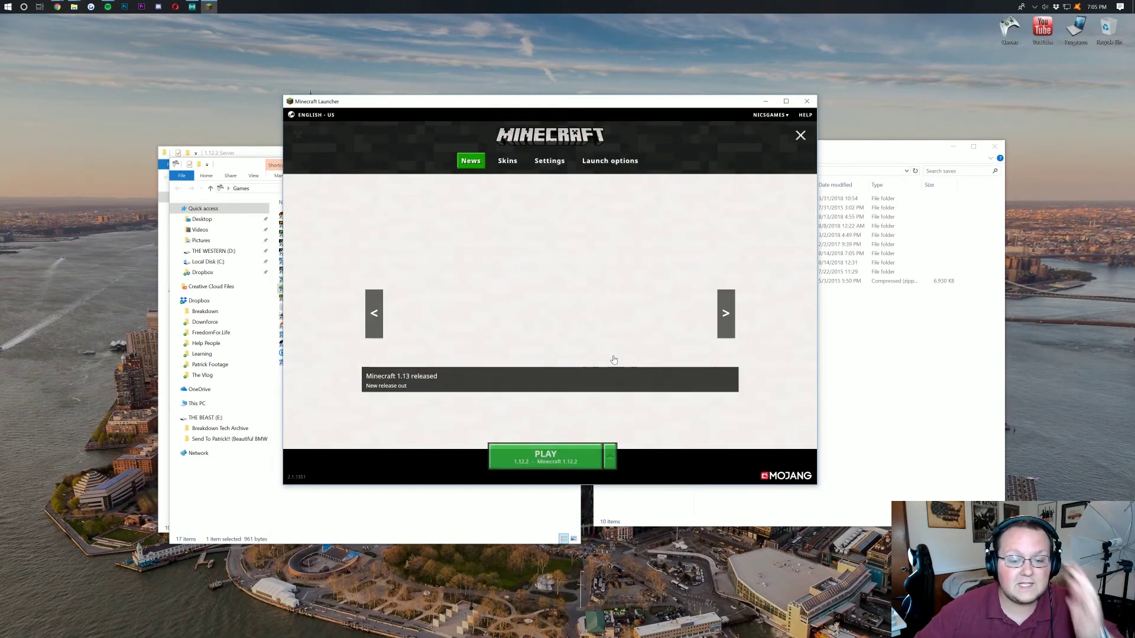
{"action": "left_click", "coordinate": [608, 464]}
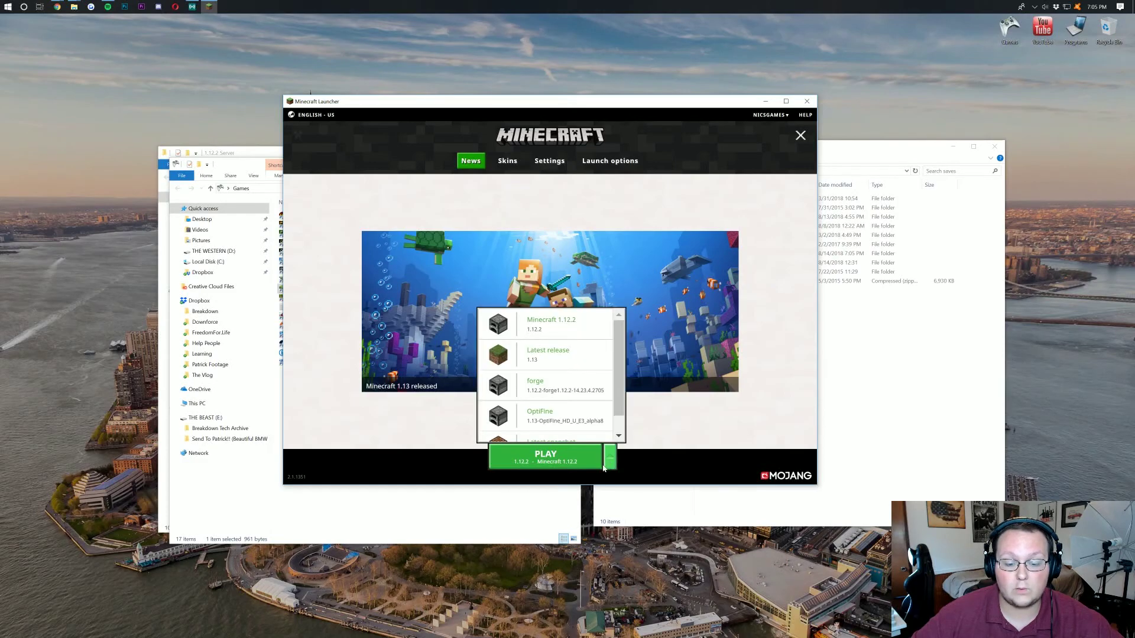
{"action": "left_click", "coordinate": [548, 355]}
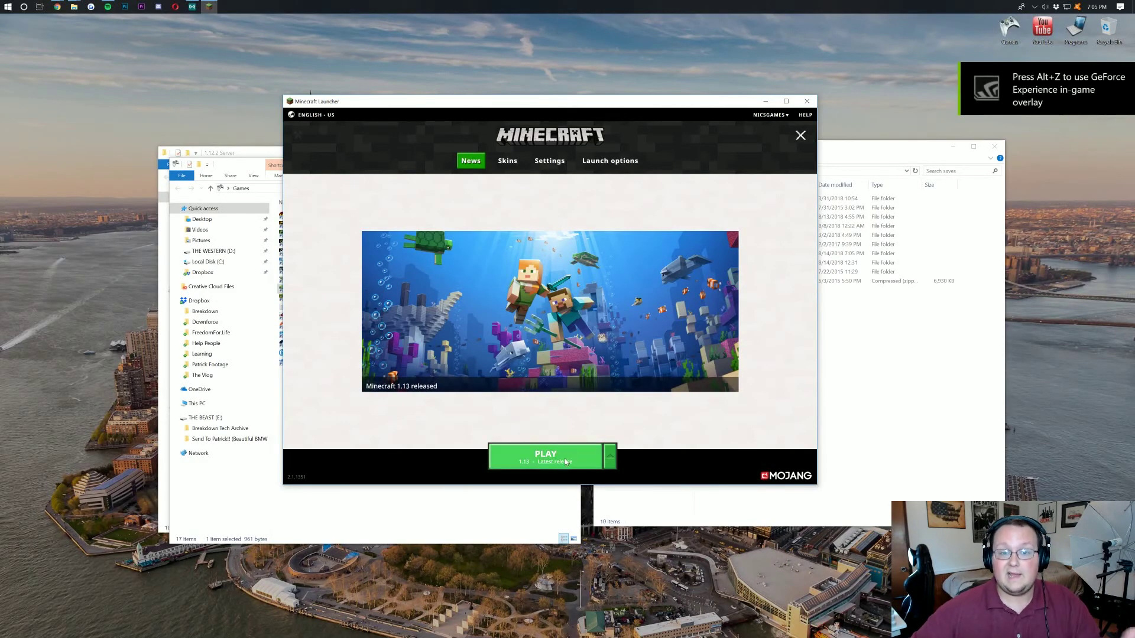
{"action": "left_click", "coordinate": [567, 458]}
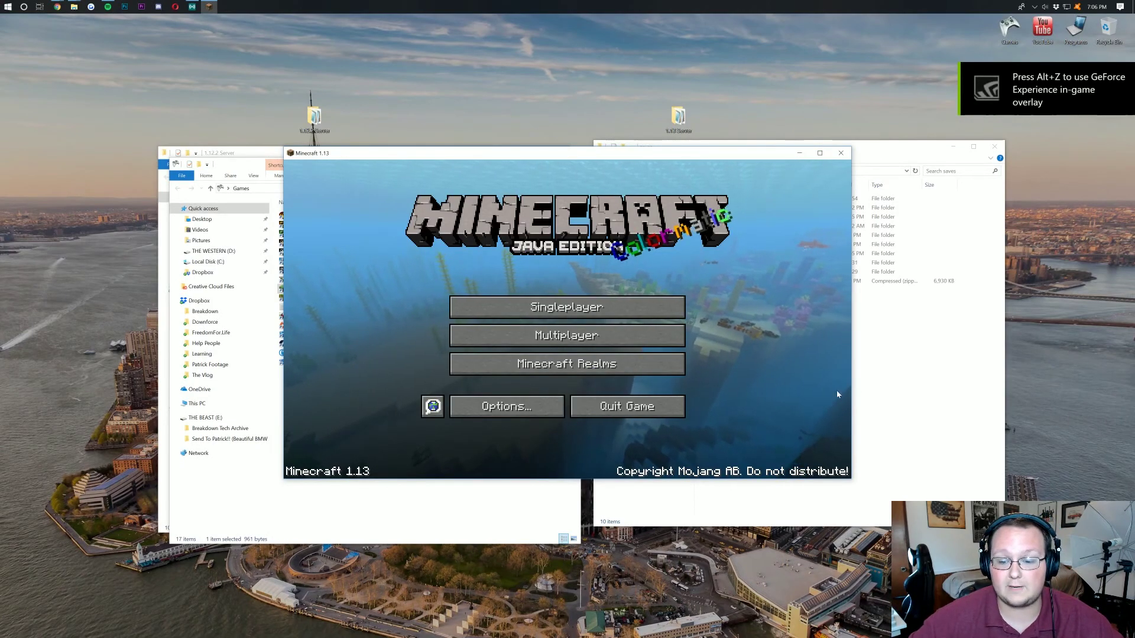
- Load the Upgrade To 1.13 world, accepting the no-backup warning with 'I know what I'm doing!'
{"action": "left_click", "coordinate": [529, 311]}
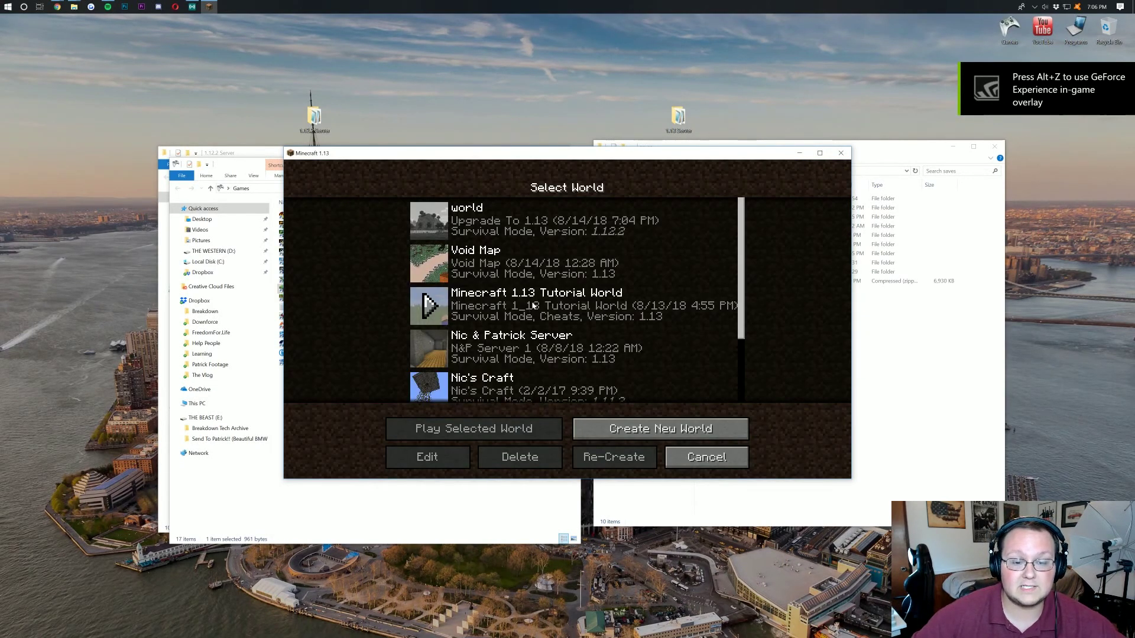
{"action": "left_click", "coordinate": [506, 226]}
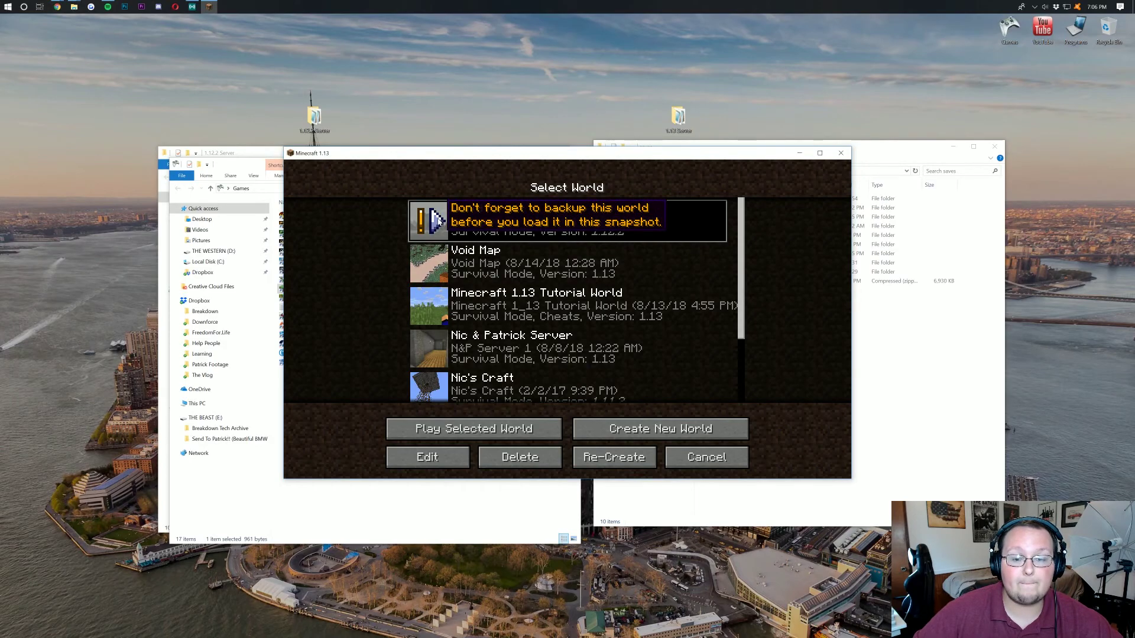
{"action": "left_click", "coordinate": [438, 222]}
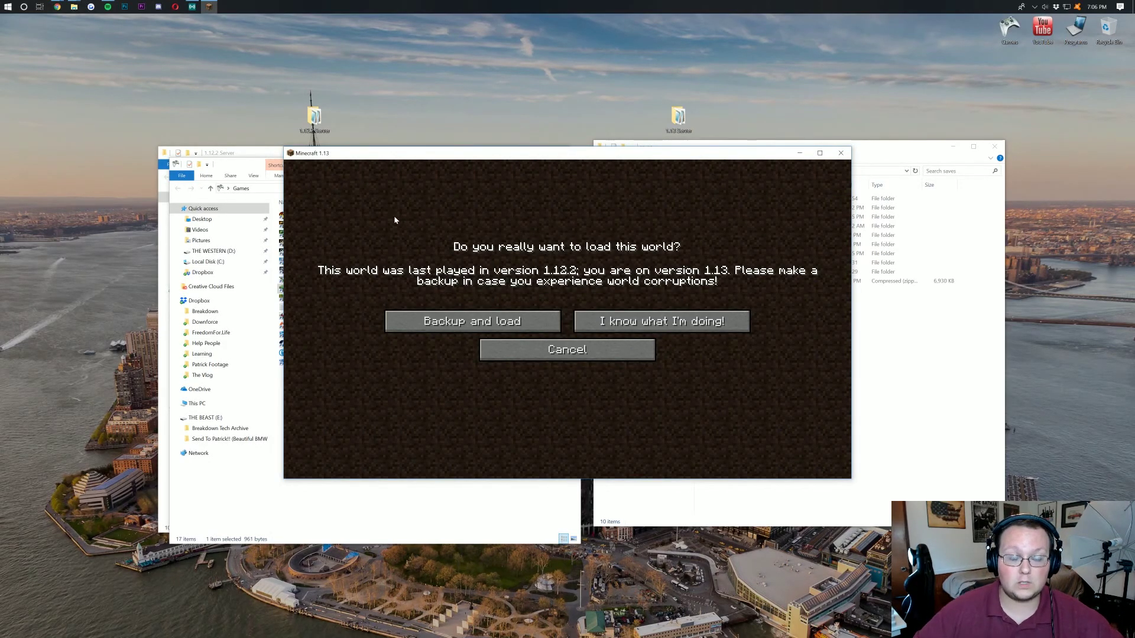
{"action": "left_click", "coordinate": [228, 157]}
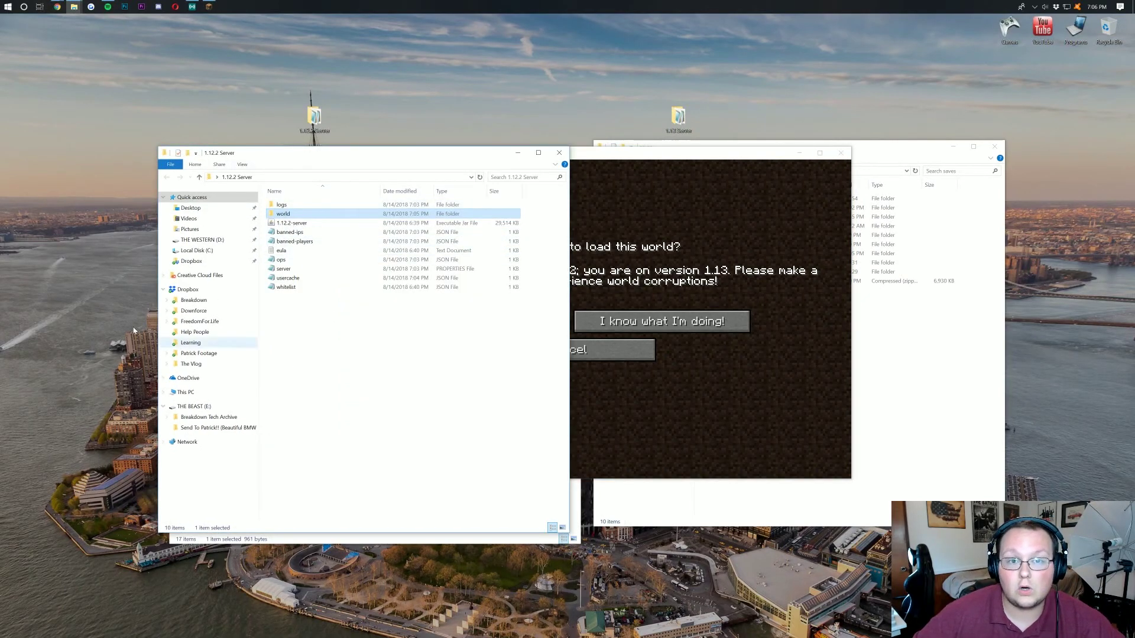
{"action": "left_click", "coordinate": [651, 257]}
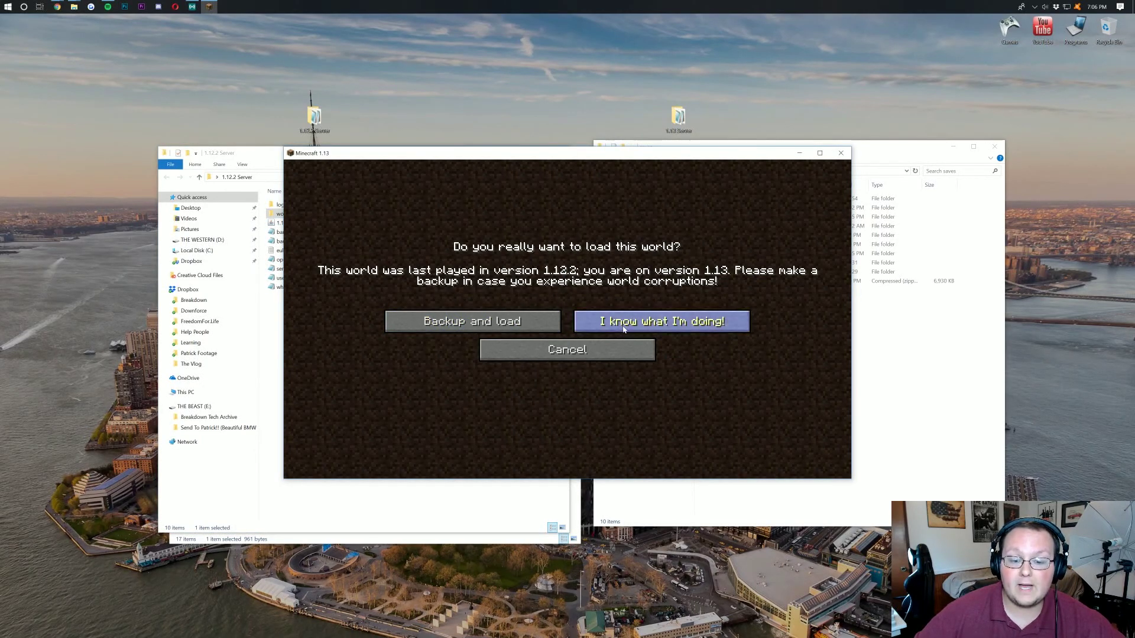
{"action": "left_click", "coordinate": [663, 323]}
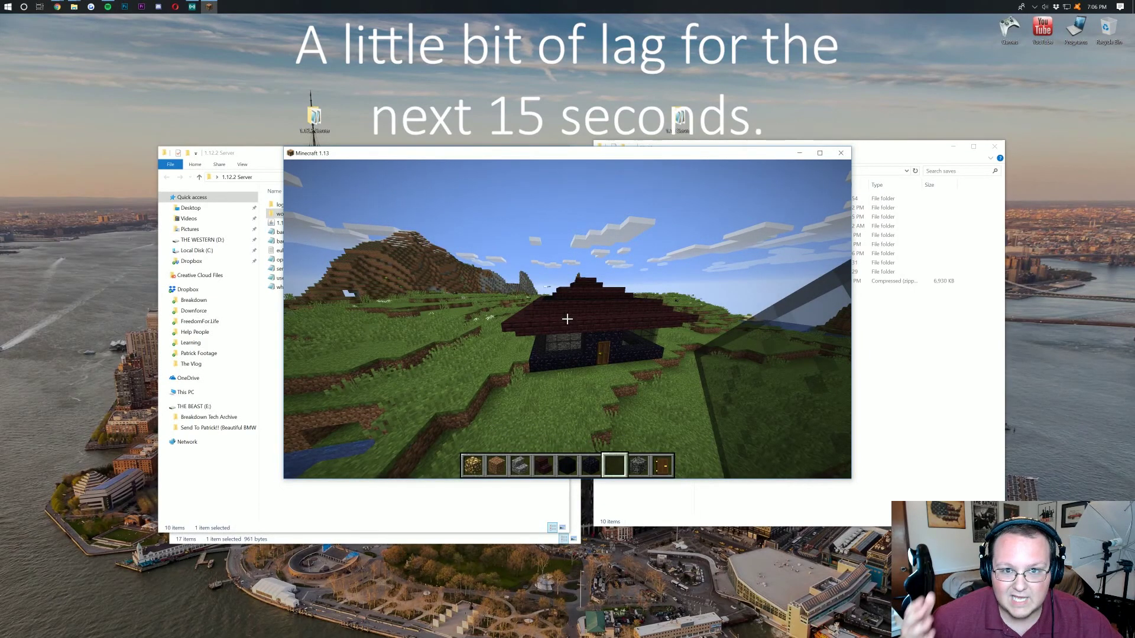
- Fly over the grass to the tree-topped and cave hills, back toward the house, then open the creative inventory
{"action": "key", "text": "w"}
{"action": "key", "text": "w"}
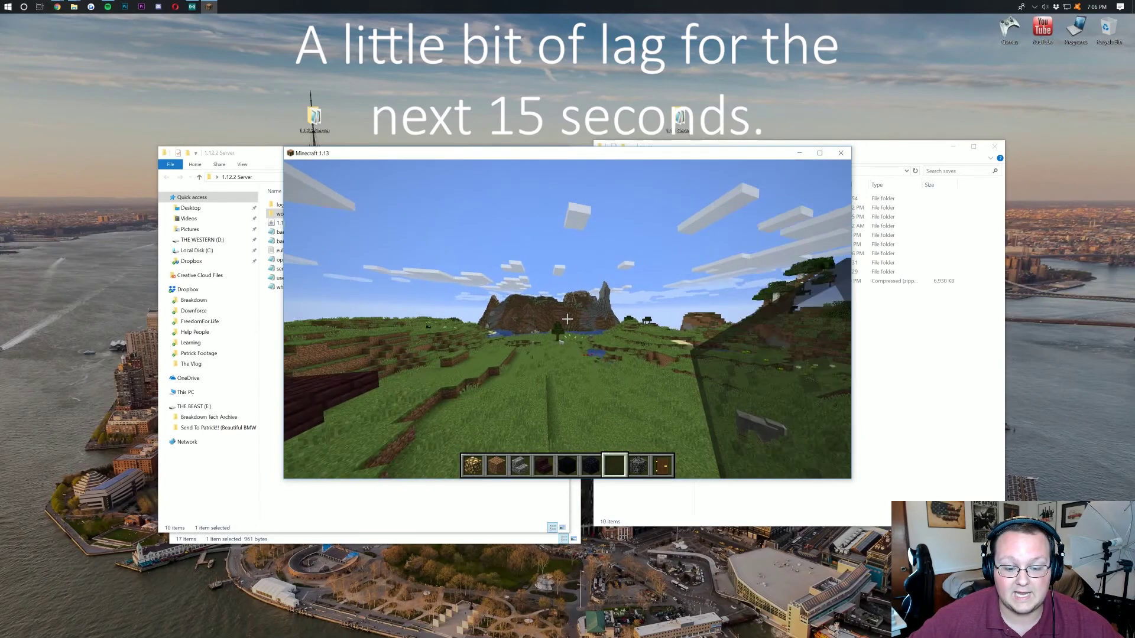
{"action": "key", "text": "w"}
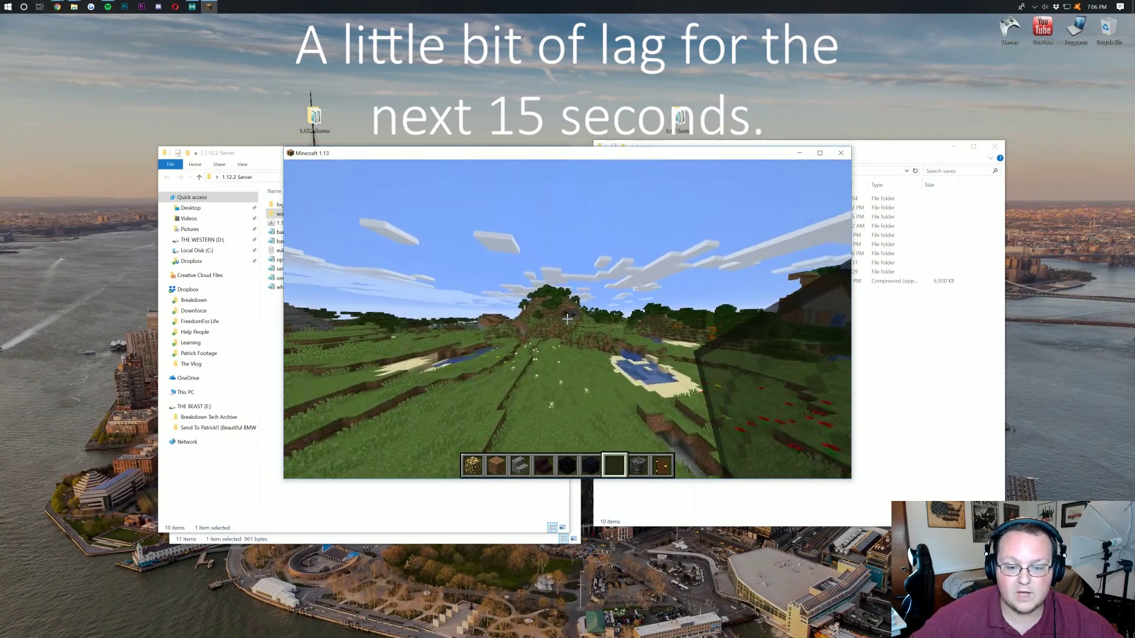
{"action": "key", "text": "w"}
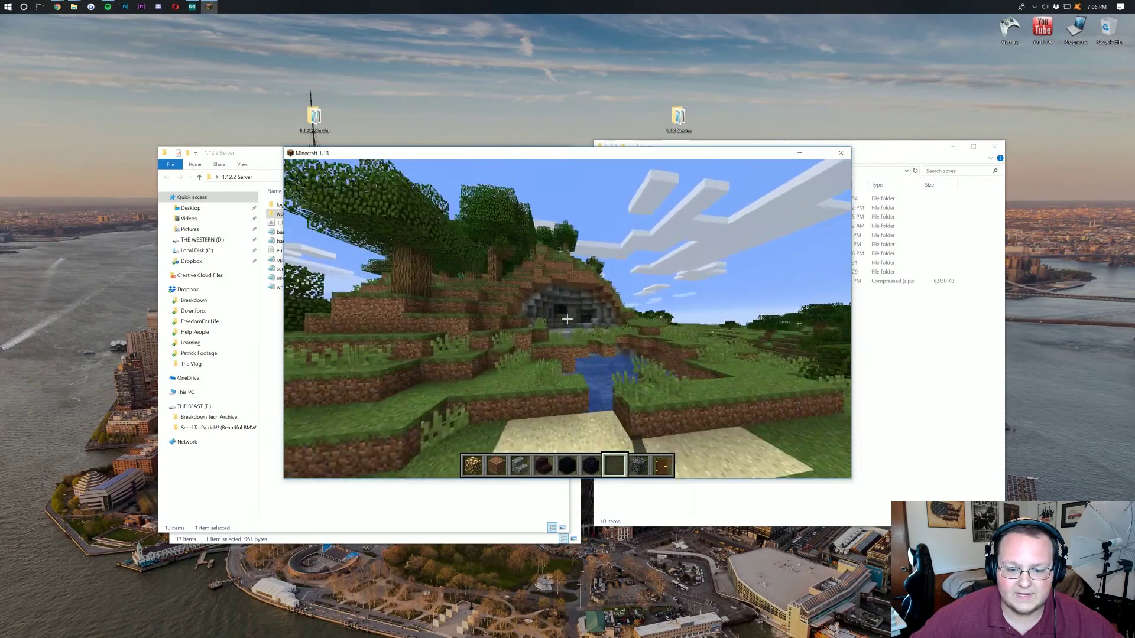
{"action": "key", "text": "w"}
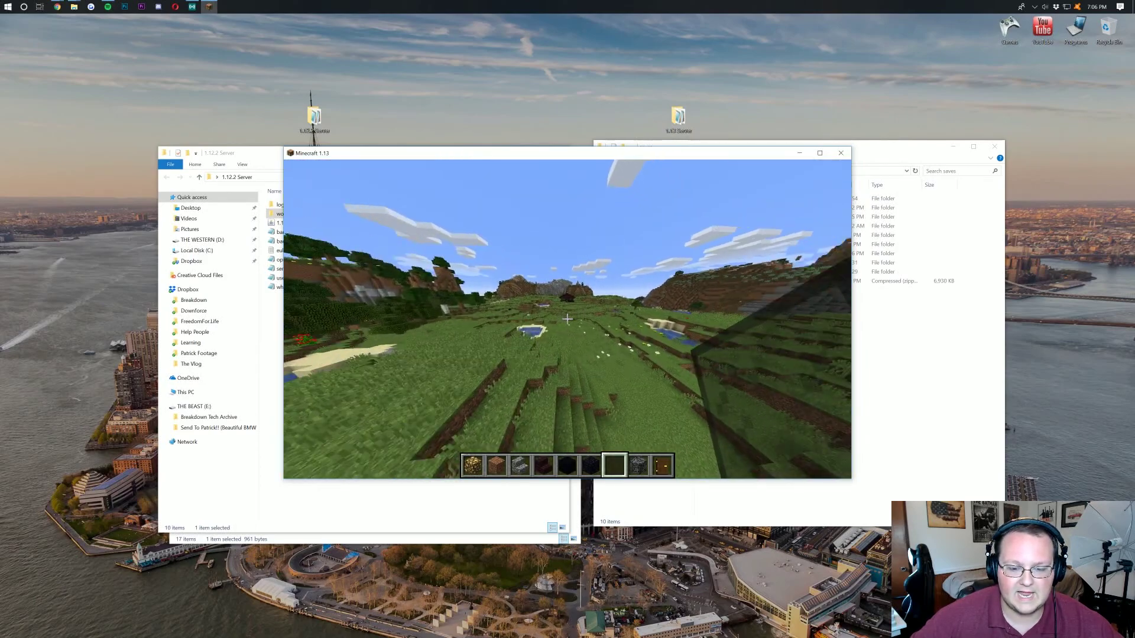
{"action": "key", "text": "w"}
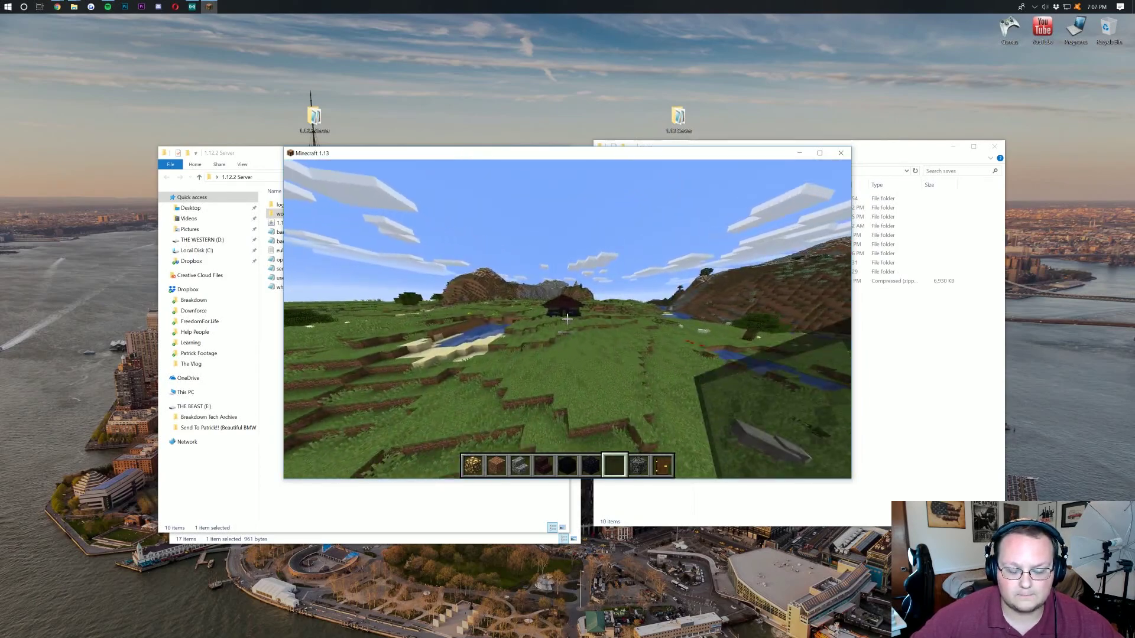
{"action": "key", "text": "e"}
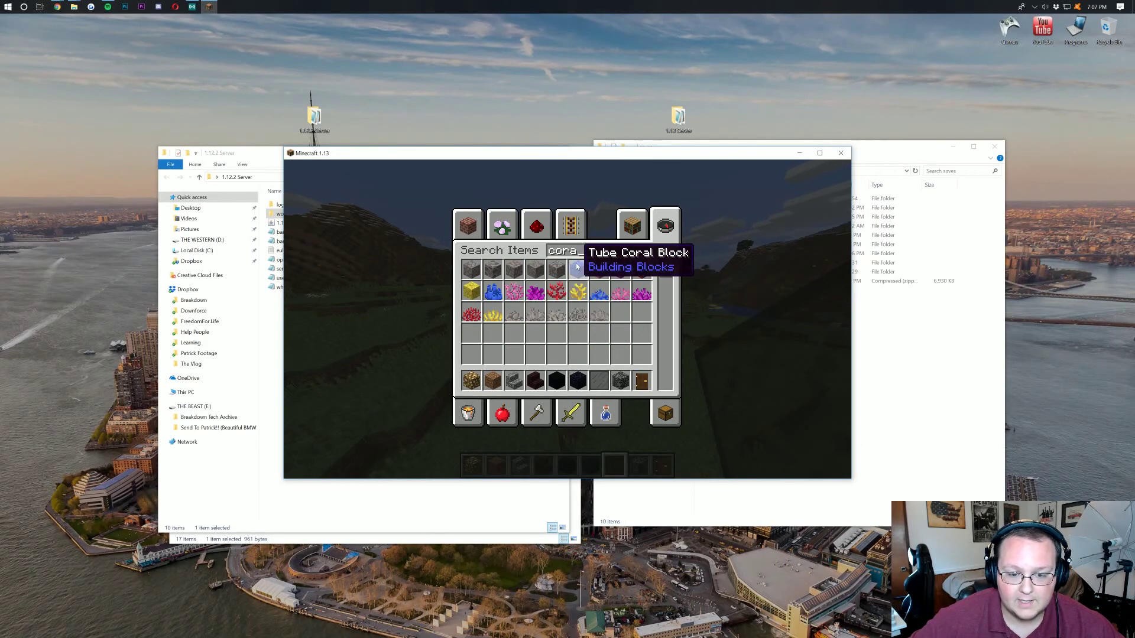
- Close the inventory and step back from the house door onto the grass
{"action": "key", "text": "e"}
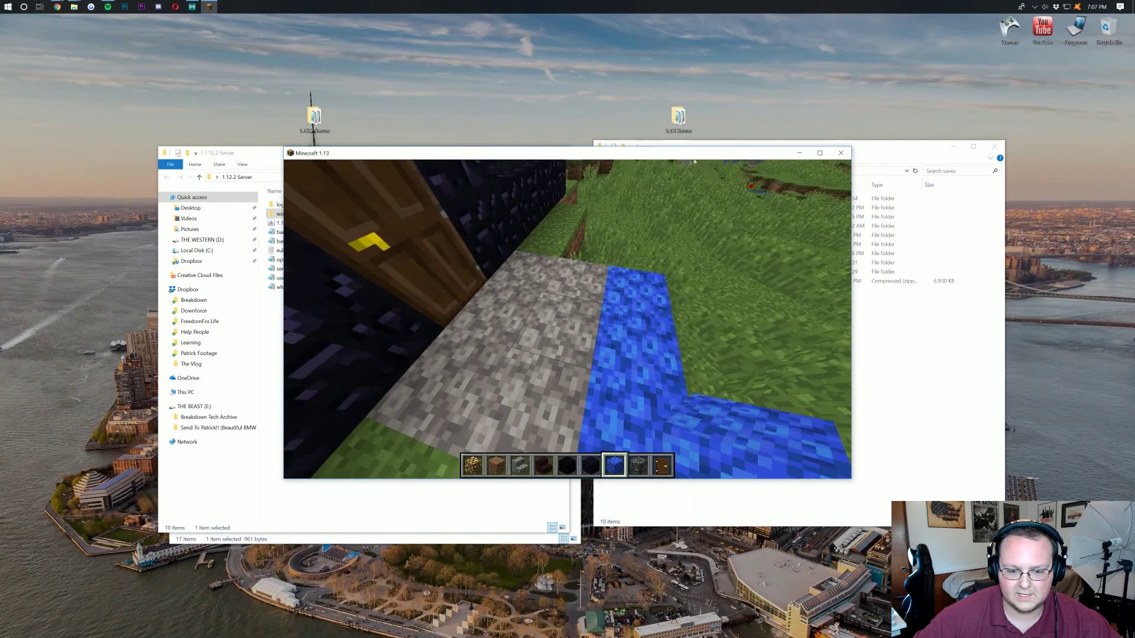
{"action": "key", "text": "s"}
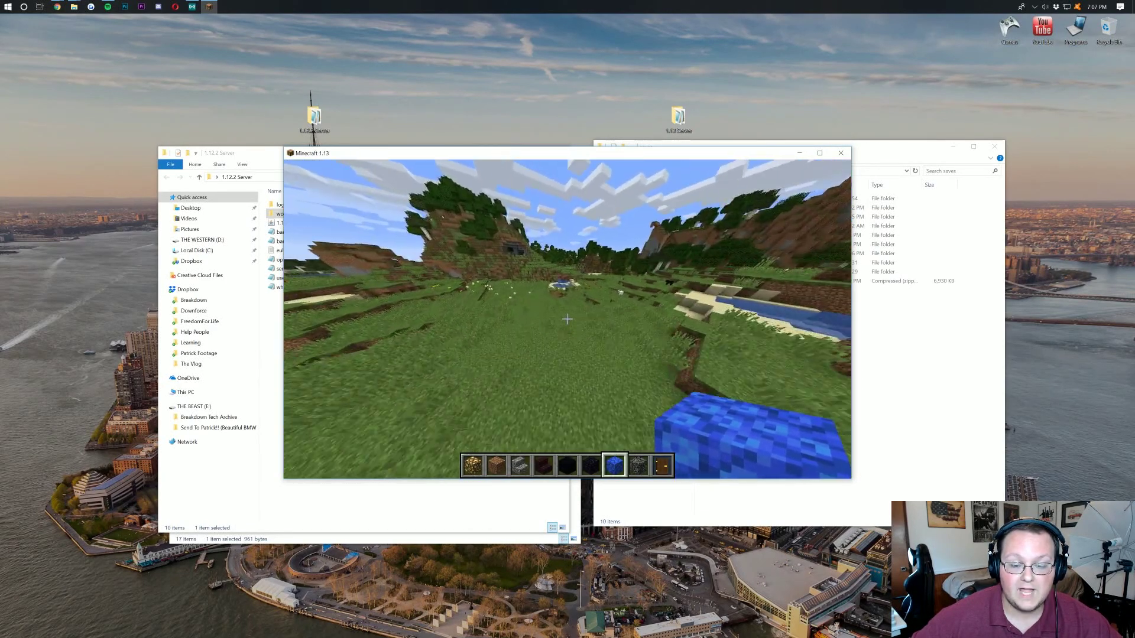
{"action": "mouse_move", "coordinate": [567, 319]}
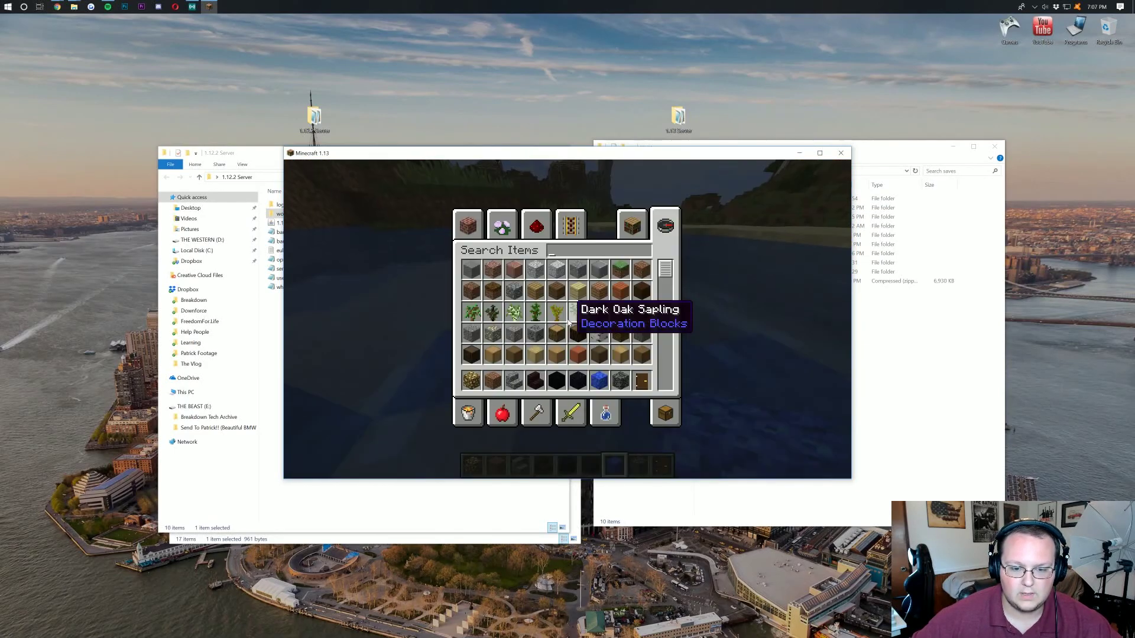
- Search 'turtle', put the turtle egg in the last hotbar slot, and close the inventory
{"action": "type", "text": "rt"}
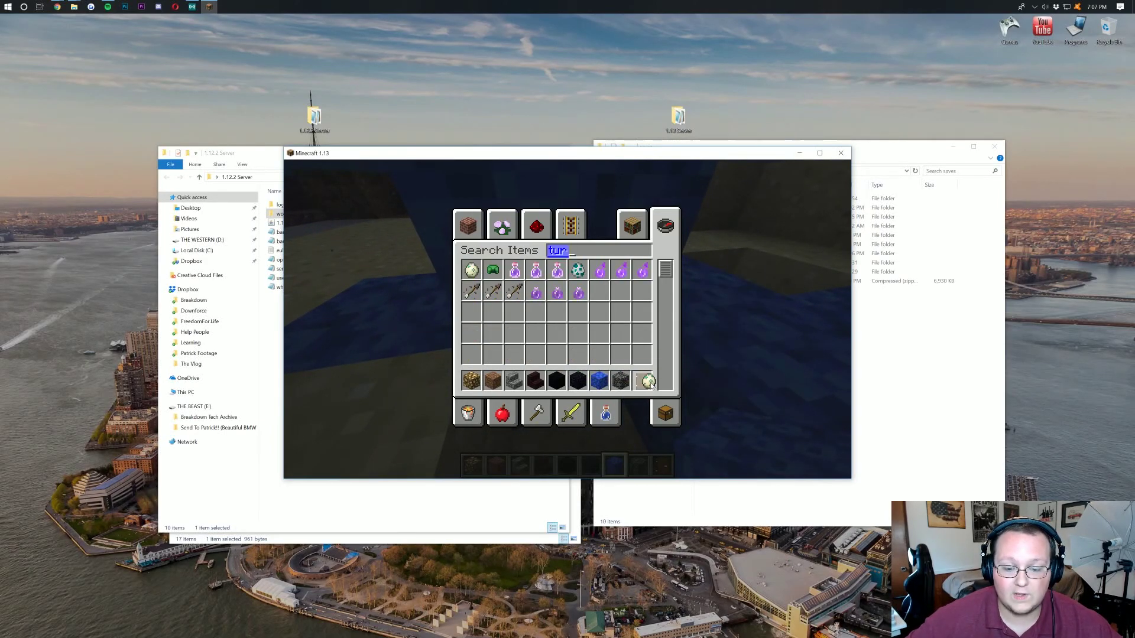
{"action": "left_click", "coordinate": [646, 385]}
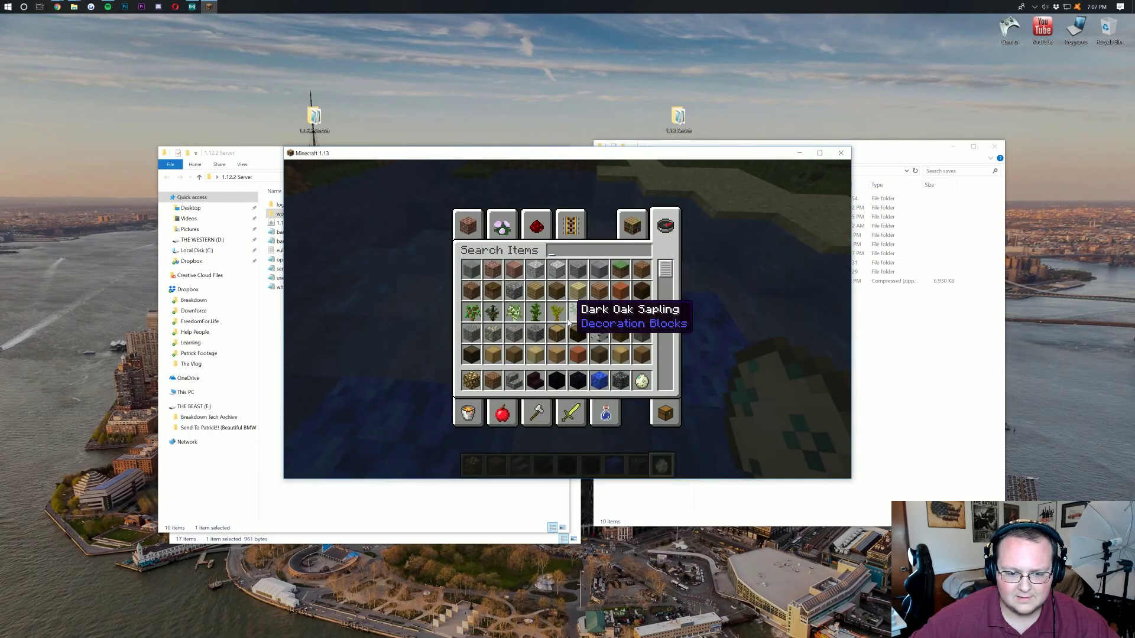
{"action": "type", "text": "ew"}
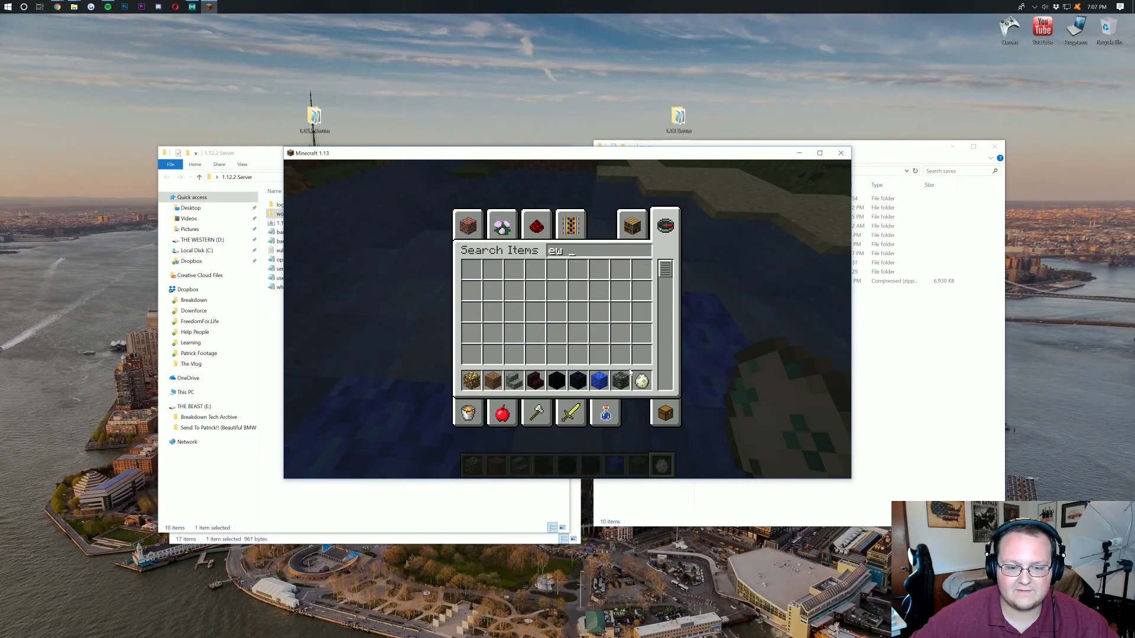
{"action": "key", "text": "Escape"}
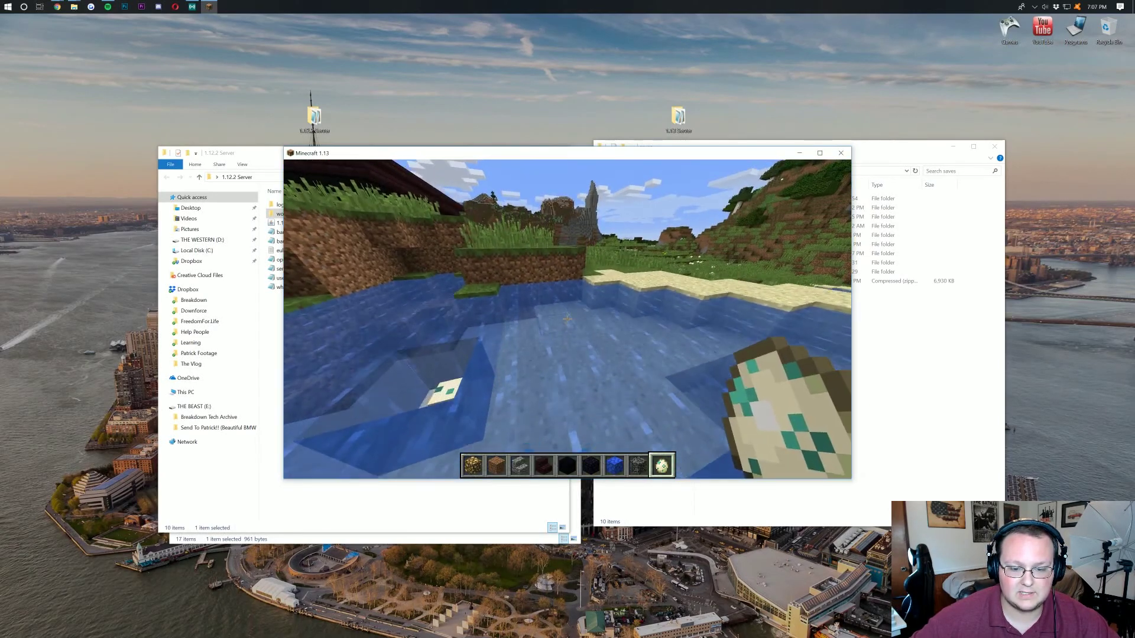
- Place a turtle egg on the sand and four more on the grass nearby
{"action": "key", "text": "w"}
{"action": "right_click", "coordinate": [567, 319]}
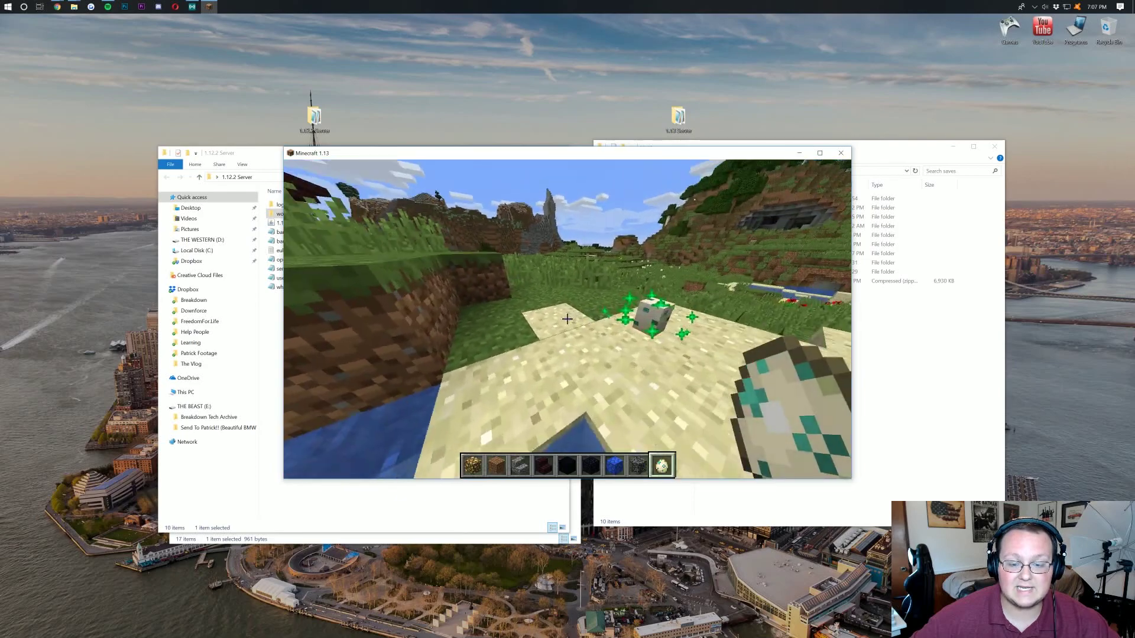
{"action": "key", "text": "w"}
{"action": "right_click", "coordinate": [567, 320]}
{"action": "right_click", "coordinate": [567, 319]}
{"action": "right_click", "coordinate": [568, 319]}
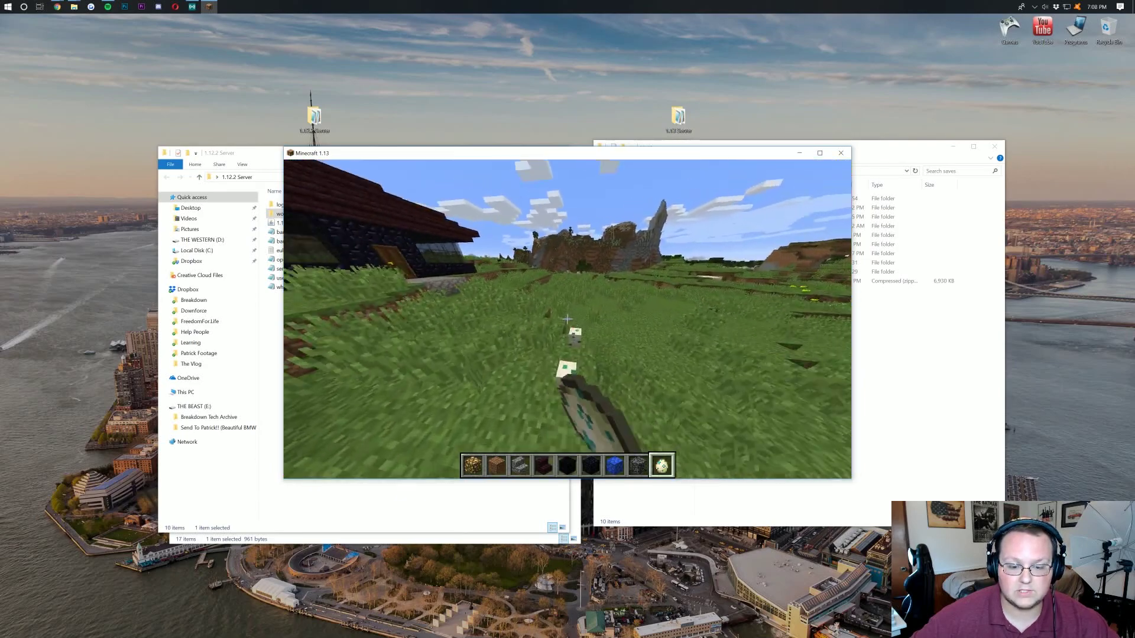
{"action": "right_click", "coordinate": [568, 319]}
- Walk away, turn back to look at the turtles, and pause the game
{"action": "key", "text": "w"}
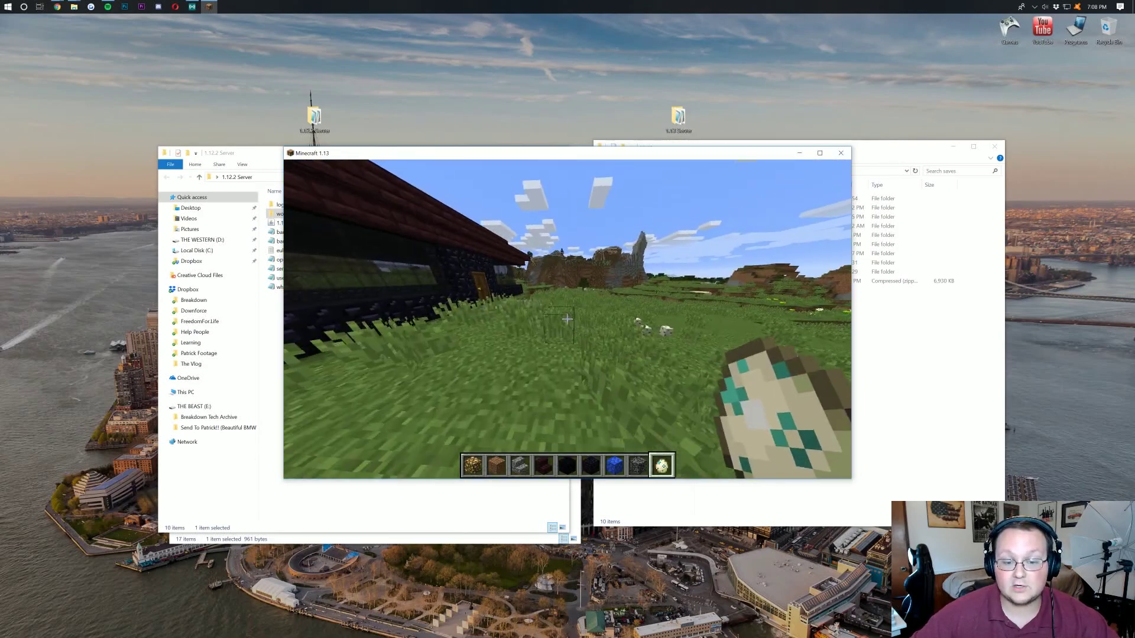
{"action": "key", "text": "shift"}
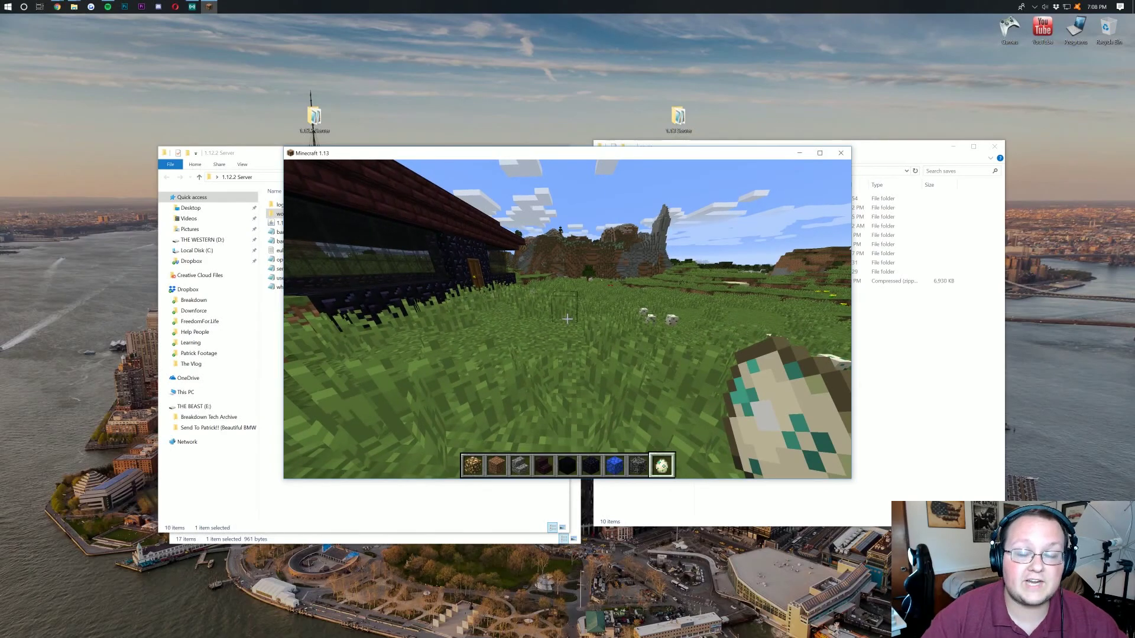
{"action": "key", "text": "Escape"}
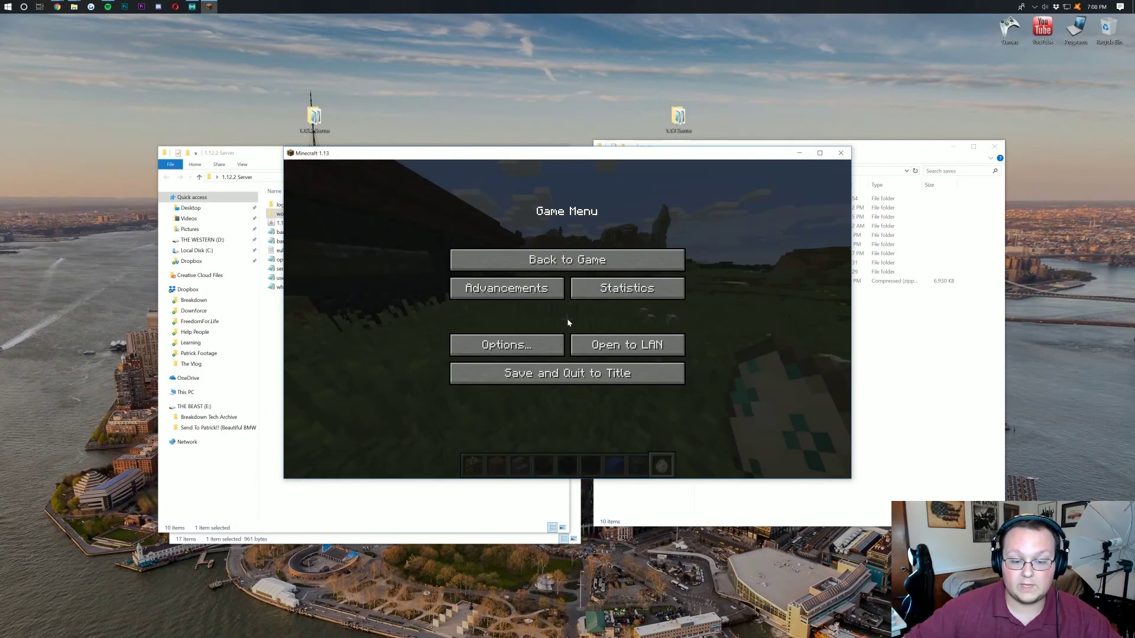
- Save and quit to the title screen and select the save 'world' in Singleplayer
{"action": "left_click", "coordinate": [594, 378]}
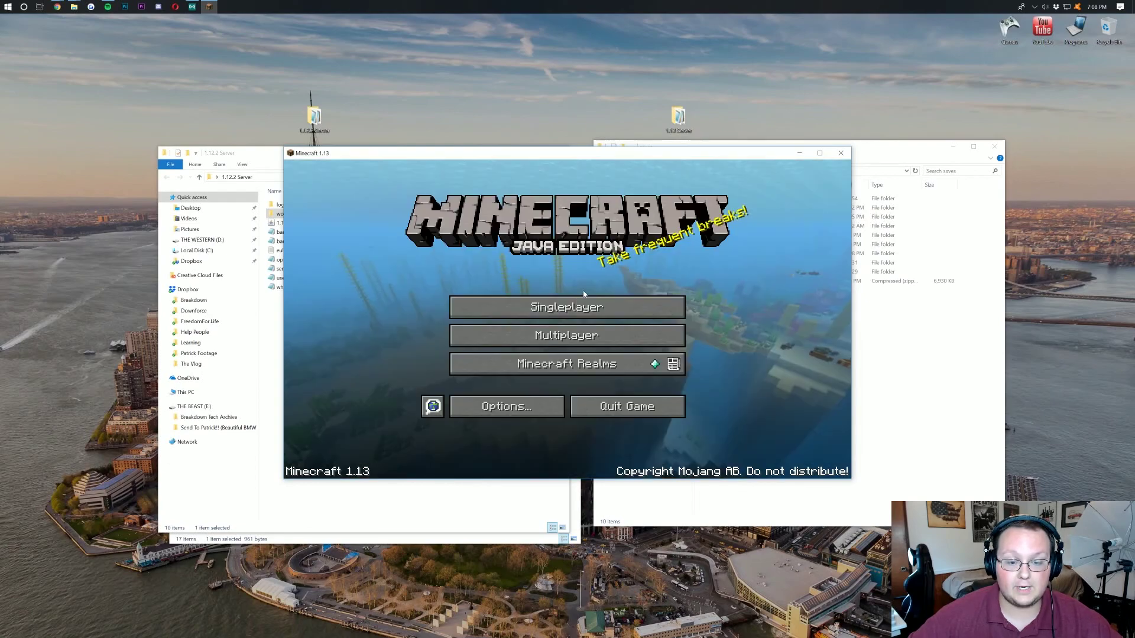
{"action": "left_click", "coordinate": [521, 311]}
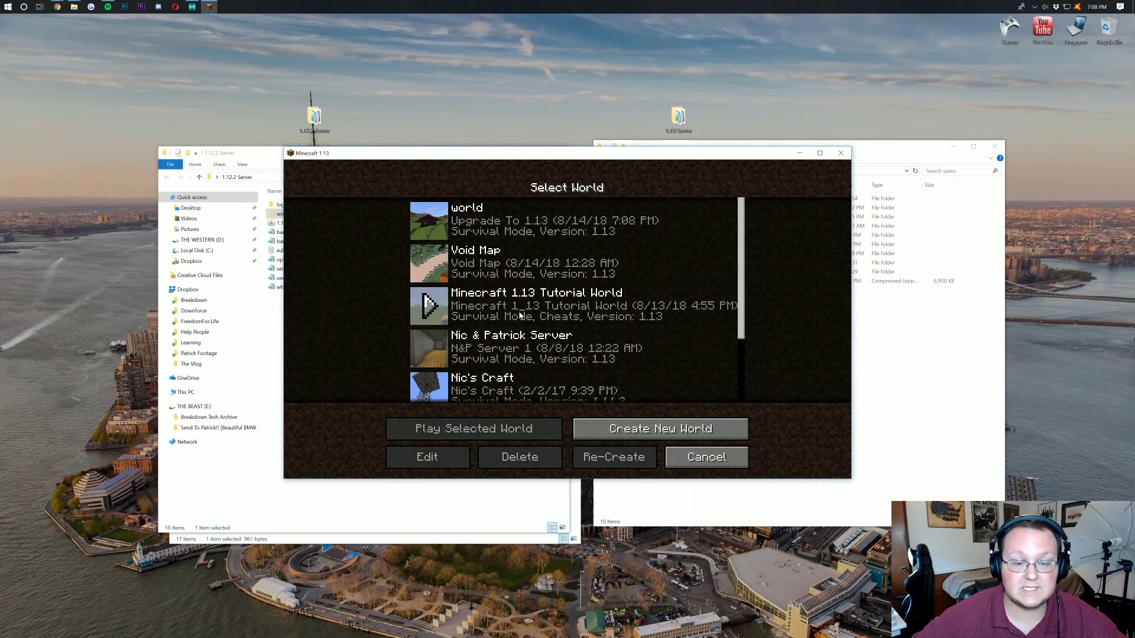
{"action": "left_click", "coordinate": [547, 233]}
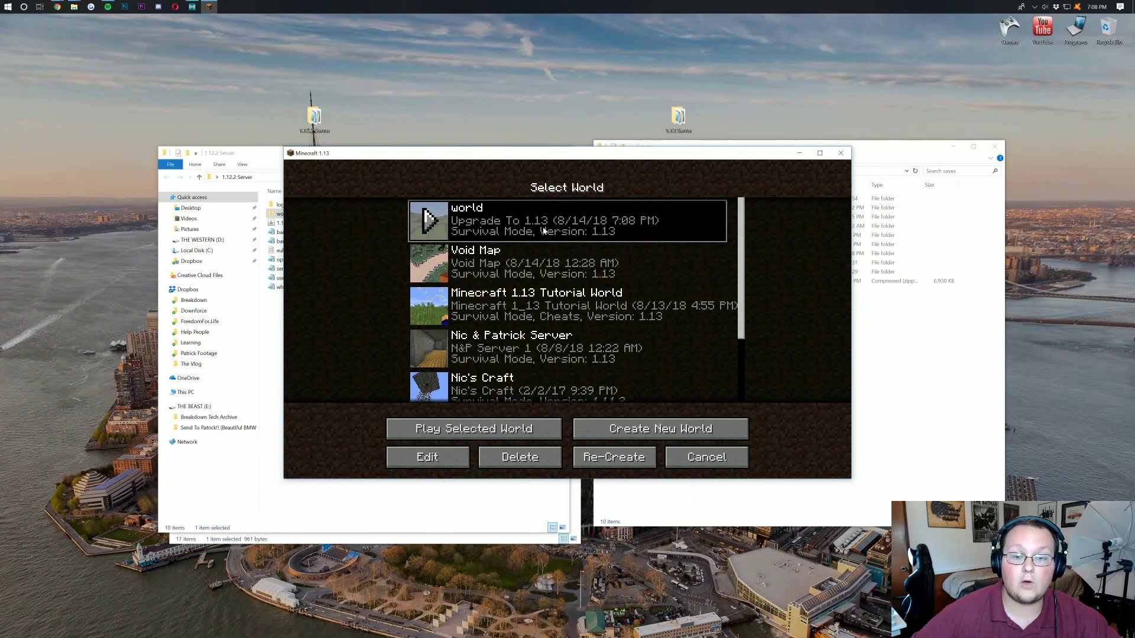
- In the world's Edit screen, open its save folder, then choose Optimize World
{"action": "left_click", "coordinate": [443, 458]}
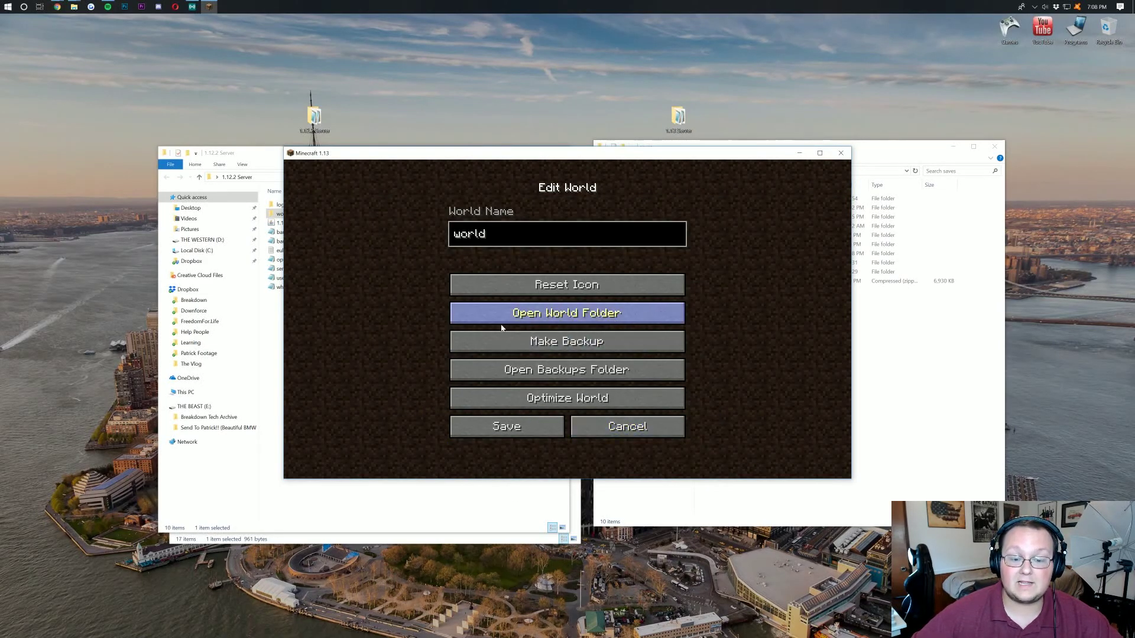
{"action": "left_click", "coordinate": [571, 315]}
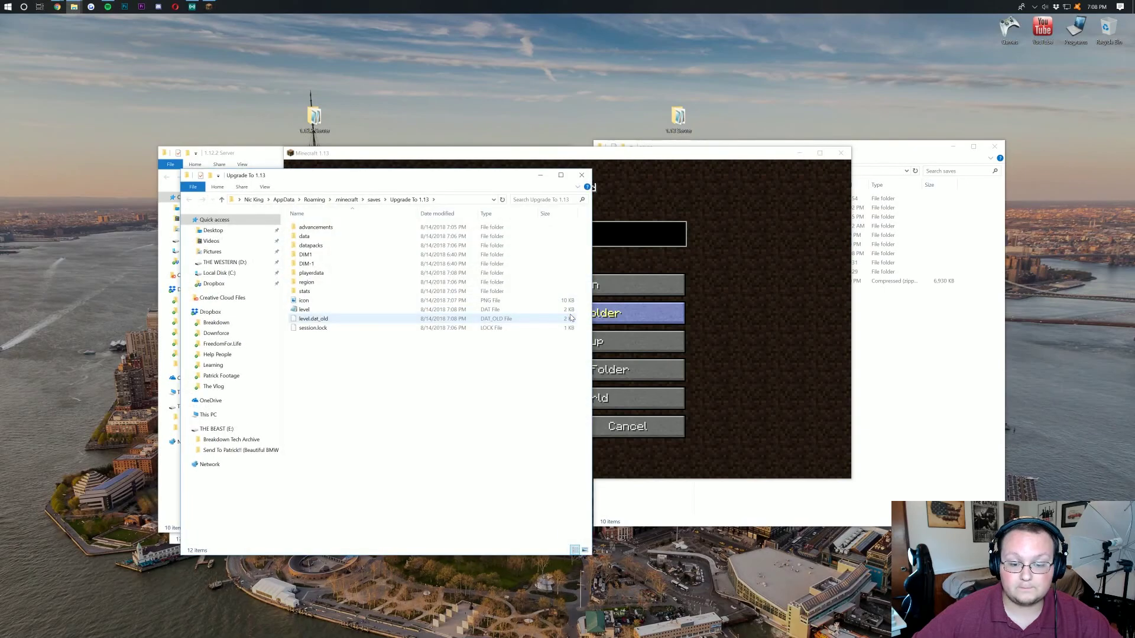
{"action": "left_click", "coordinate": [585, 401]}
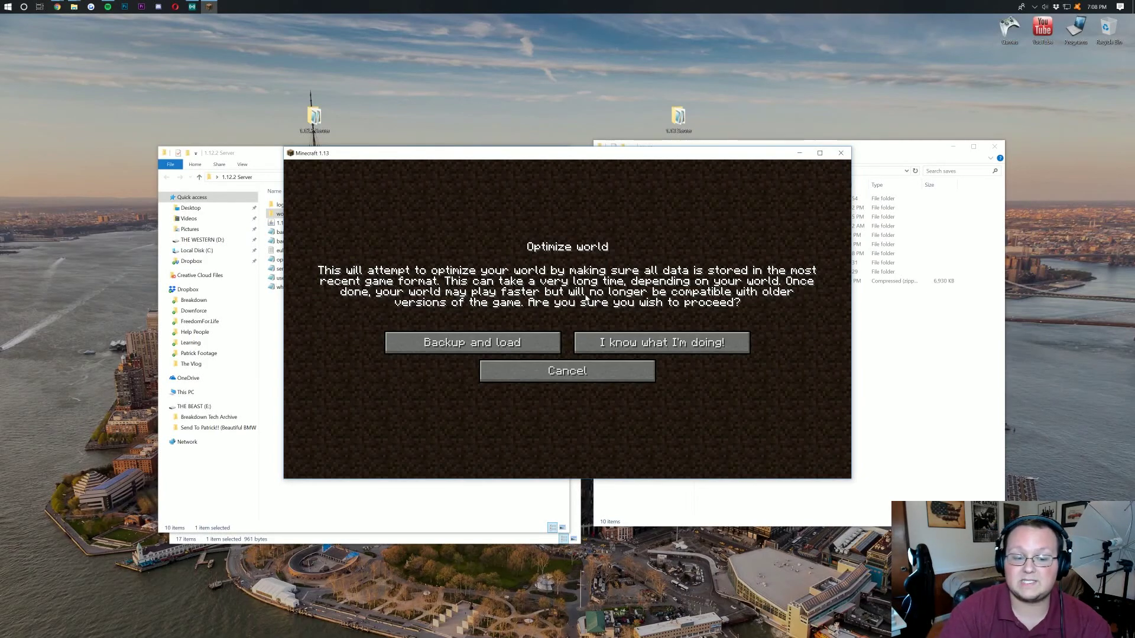
- Confirm optimizing without a backup, reload the world, walk toward the dark house and pause
{"action": "left_click", "coordinate": [615, 343]}
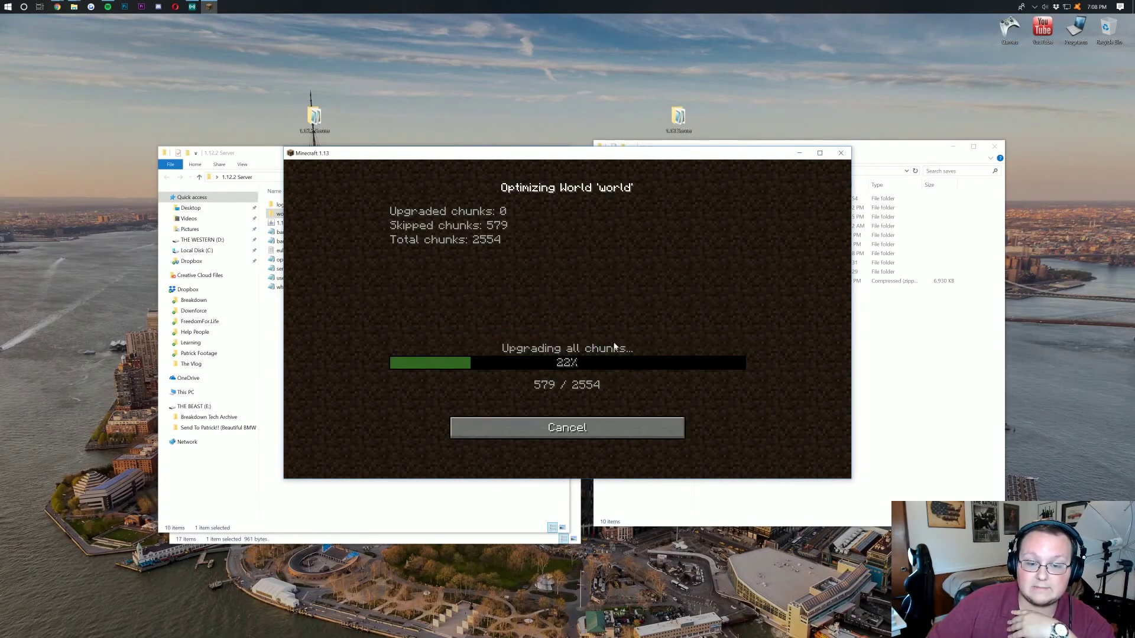
{"action": "left_click", "coordinate": [583, 235]}
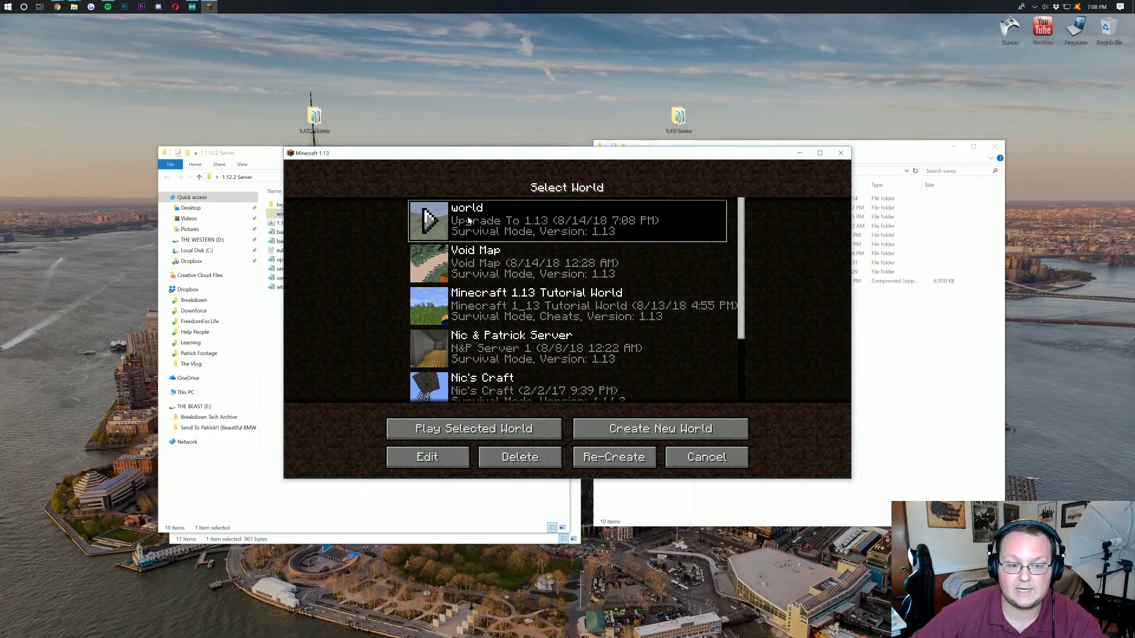
{"action": "left_click", "coordinate": [431, 219]}
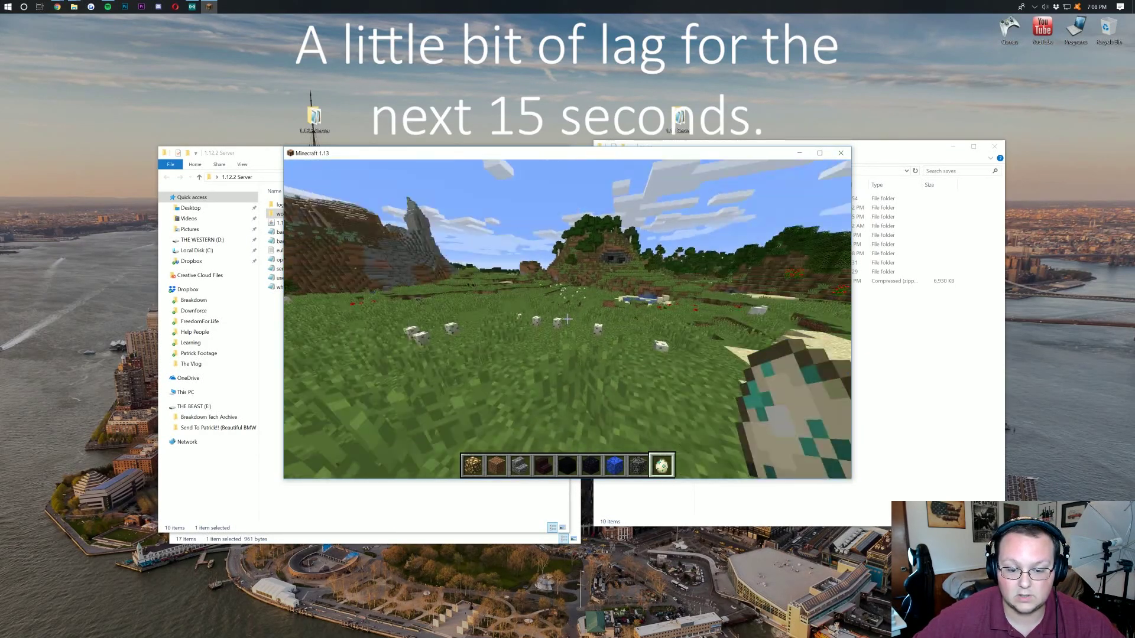
{"action": "key", "text": "w"}
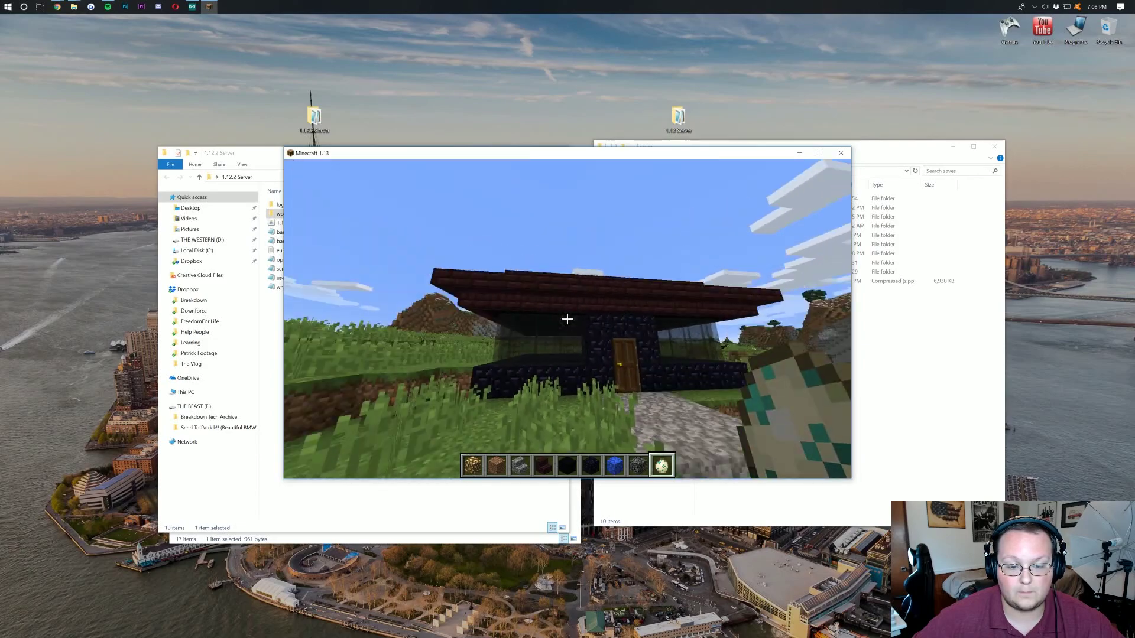
{"action": "key", "text": "Escape"}
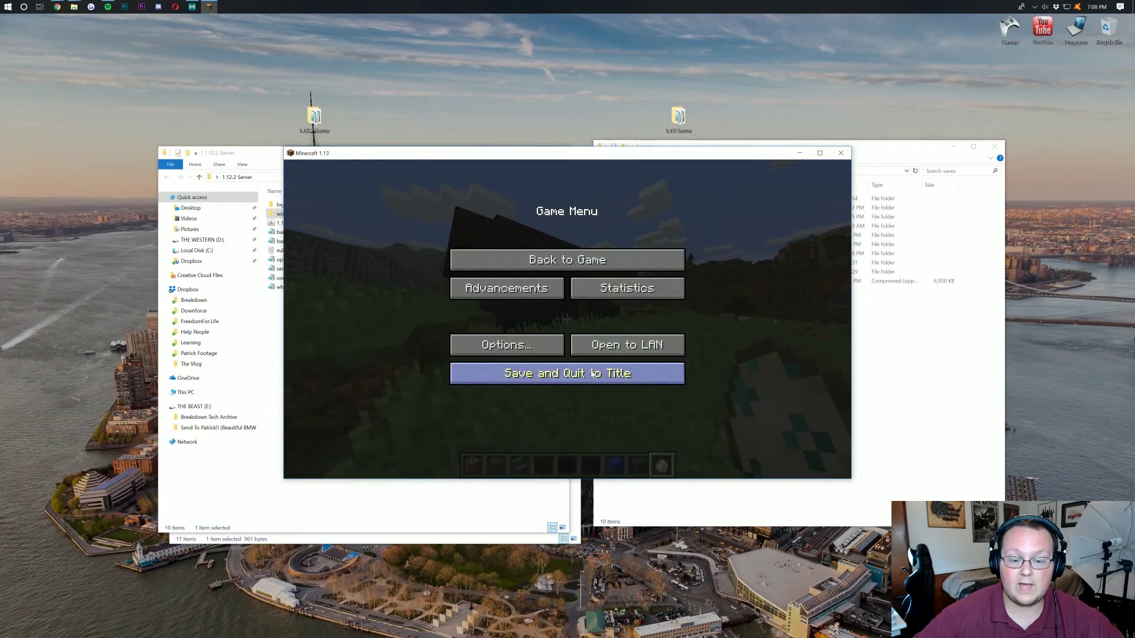
- Save and quit, then open the save folder of the world named world via Edit
{"action": "left_click", "coordinate": [577, 372]}
{"action": "left_click", "coordinate": [537, 299]}
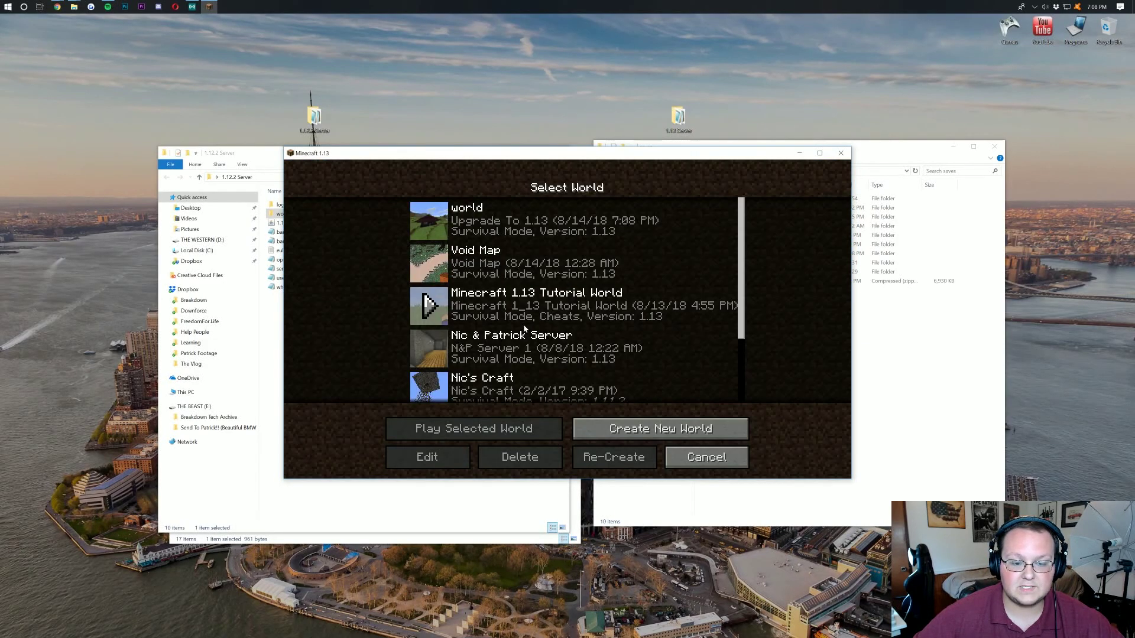
{"action": "left_click", "coordinate": [482, 232]}
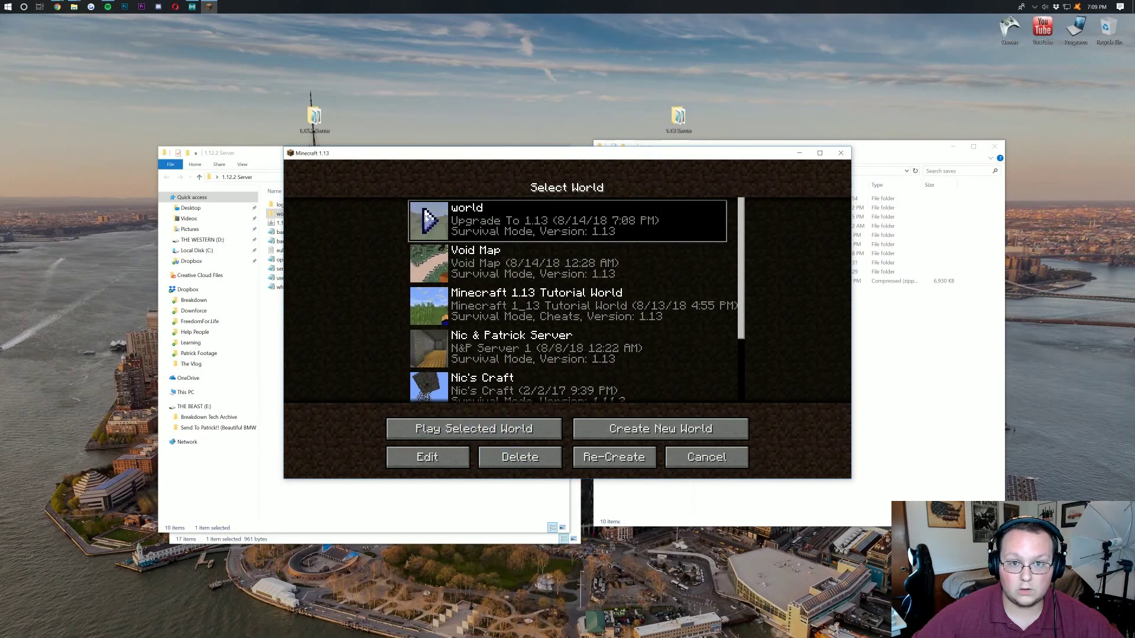
{"action": "left_click", "coordinate": [455, 460]}
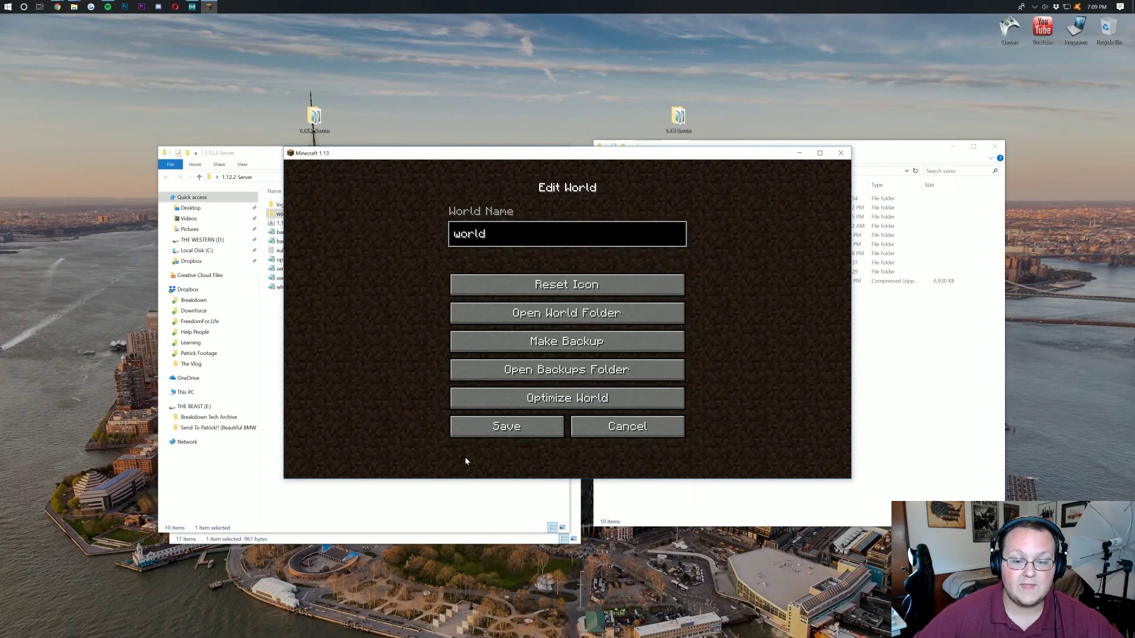
{"action": "left_click", "coordinate": [578, 314]}
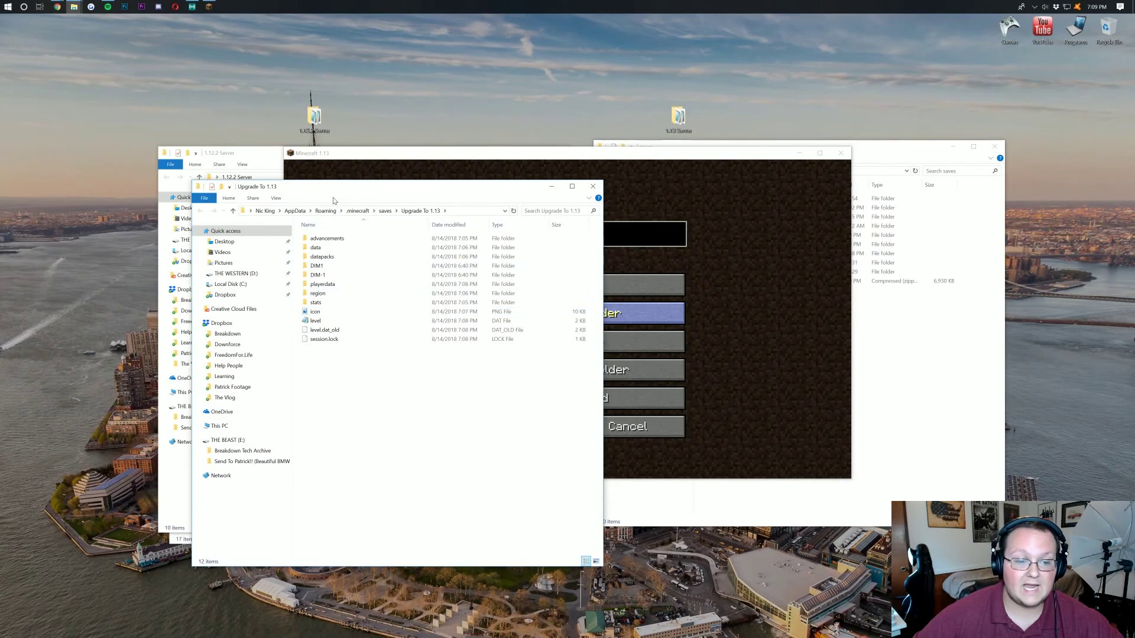
- Arrange the Explorer windows side by side and open the 1.13 Server's world folder
{"action": "left_click_drag", "start_coordinate": [324, 187], "coordinate": [290, 150]}
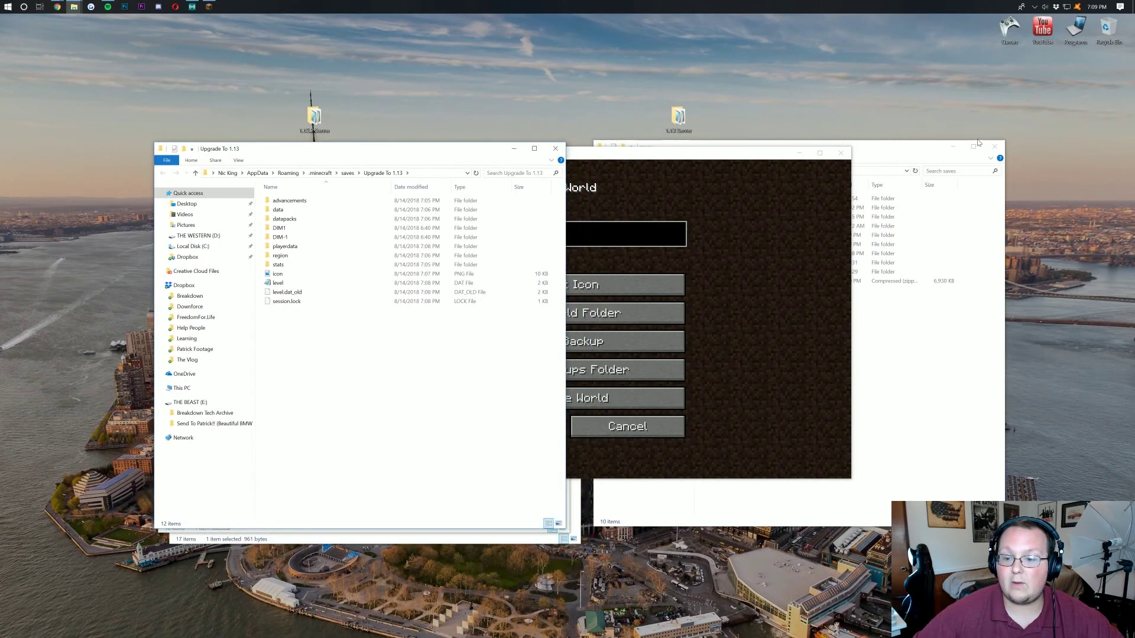
{"action": "left_click", "coordinate": [995, 146]}
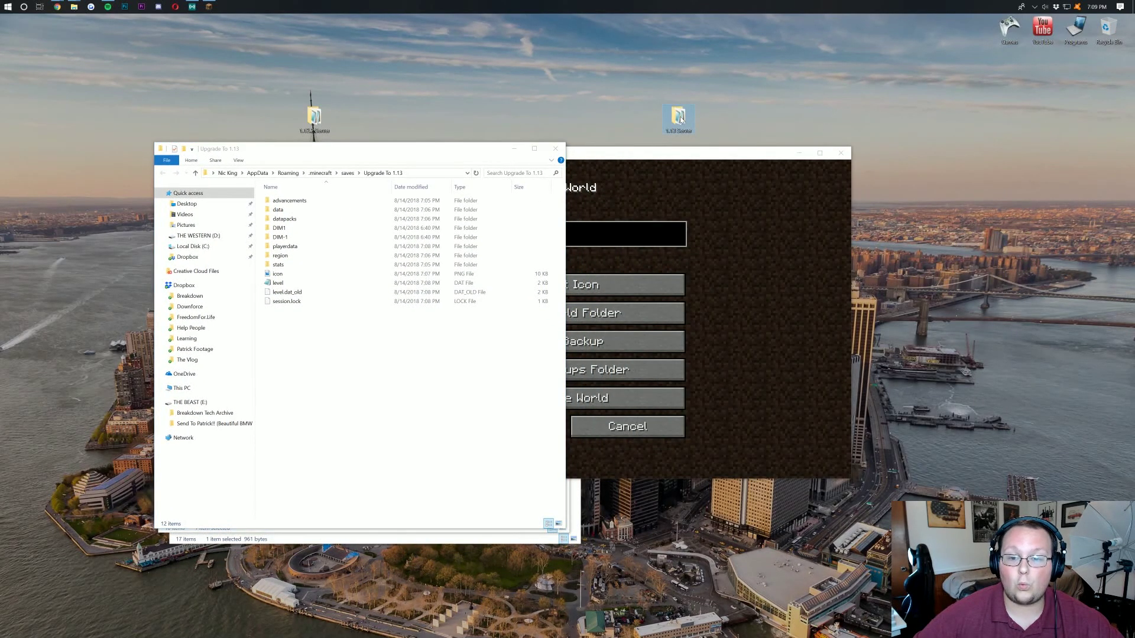
{"action": "double_click", "coordinate": [678, 119]}
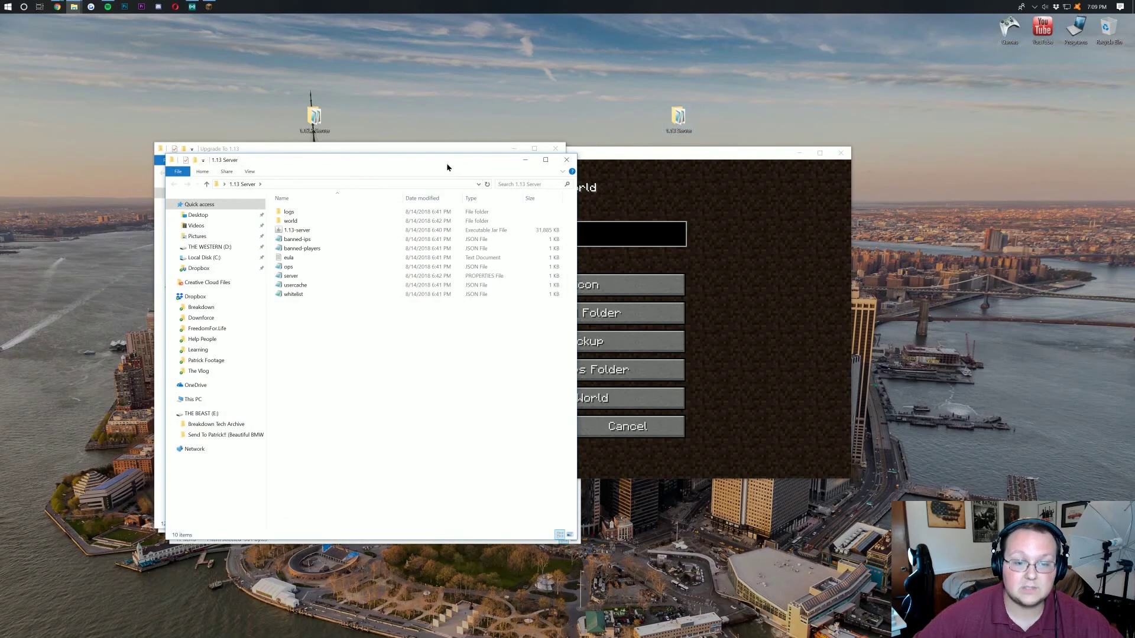
{"action": "left_click_drag", "start_coordinate": [448, 167], "coordinate": [880, 150]}
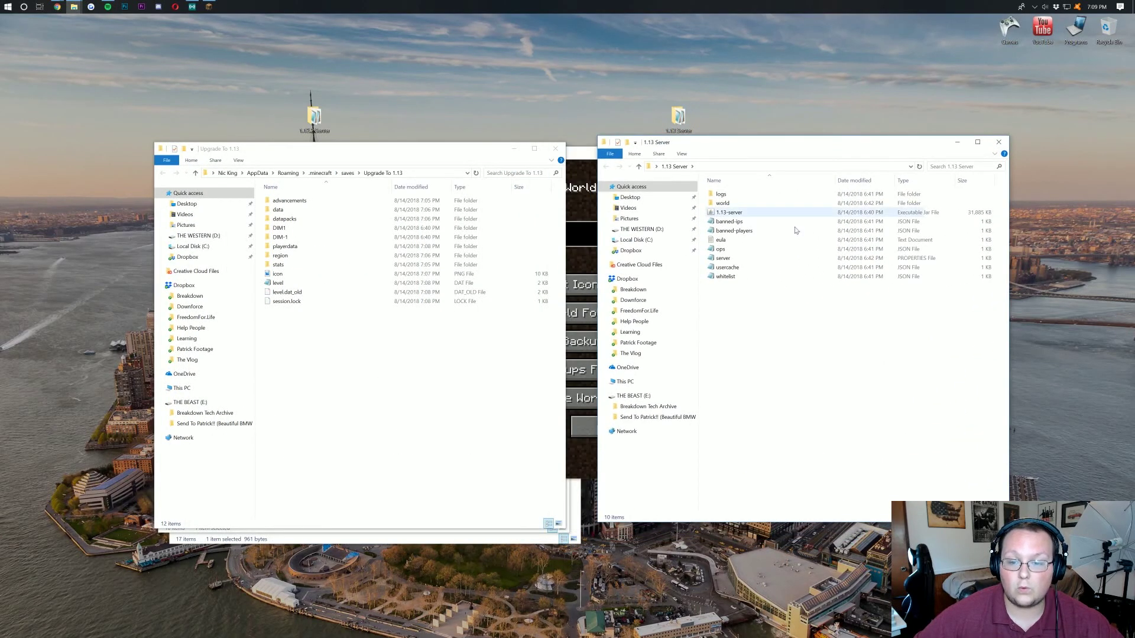
{"action": "double_click", "coordinate": [724, 204]}
- Clear the server's world folder, copy in the upgraded save's files, and delete the copied icon
{"action": "left_click_drag", "start_coordinate": [784, 345], "coordinate": [1117, 31]}
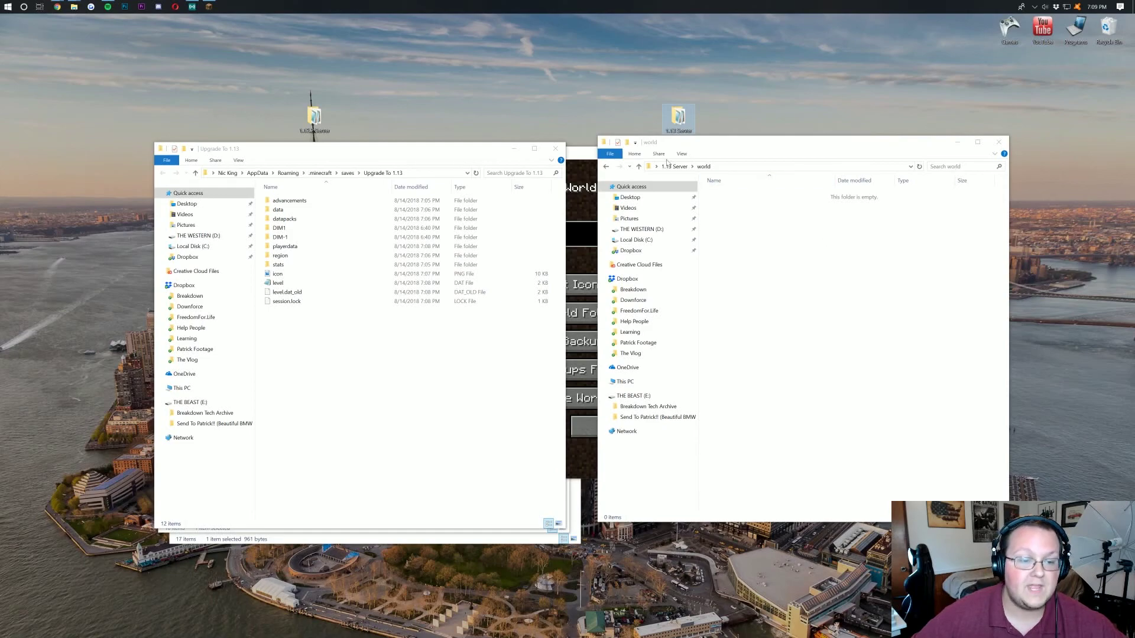
{"action": "left_click", "coordinate": [423, 398]}
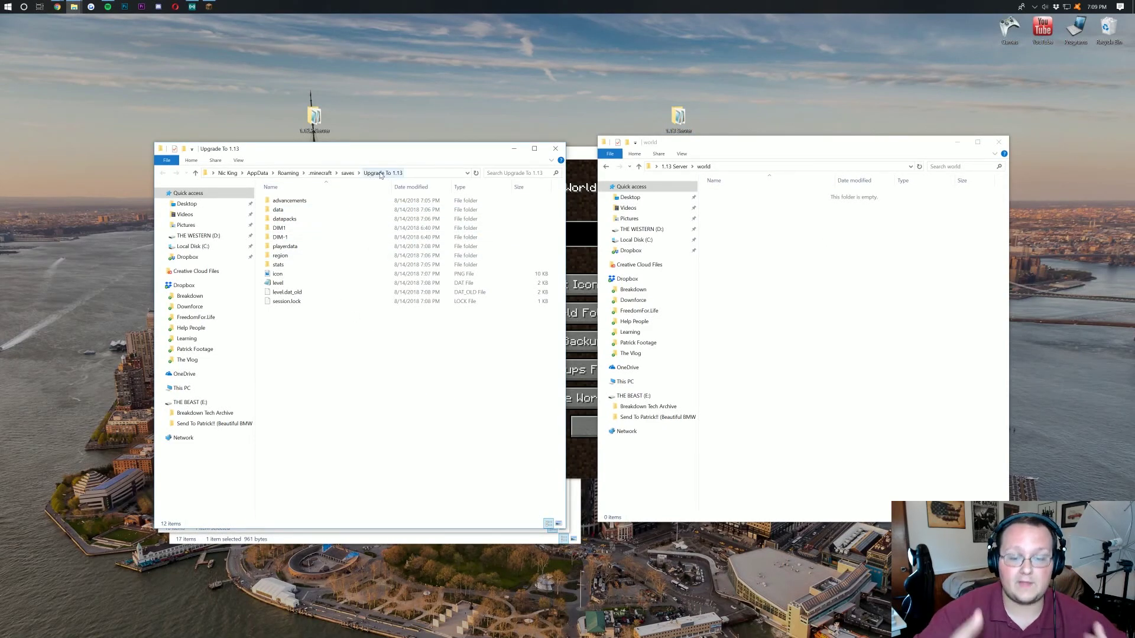
{"action": "left_click_drag", "start_coordinate": [337, 410], "coordinate": [329, 178]}
{"action": "left_click_drag", "start_coordinate": [336, 269], "coordinate": [858, 237]}
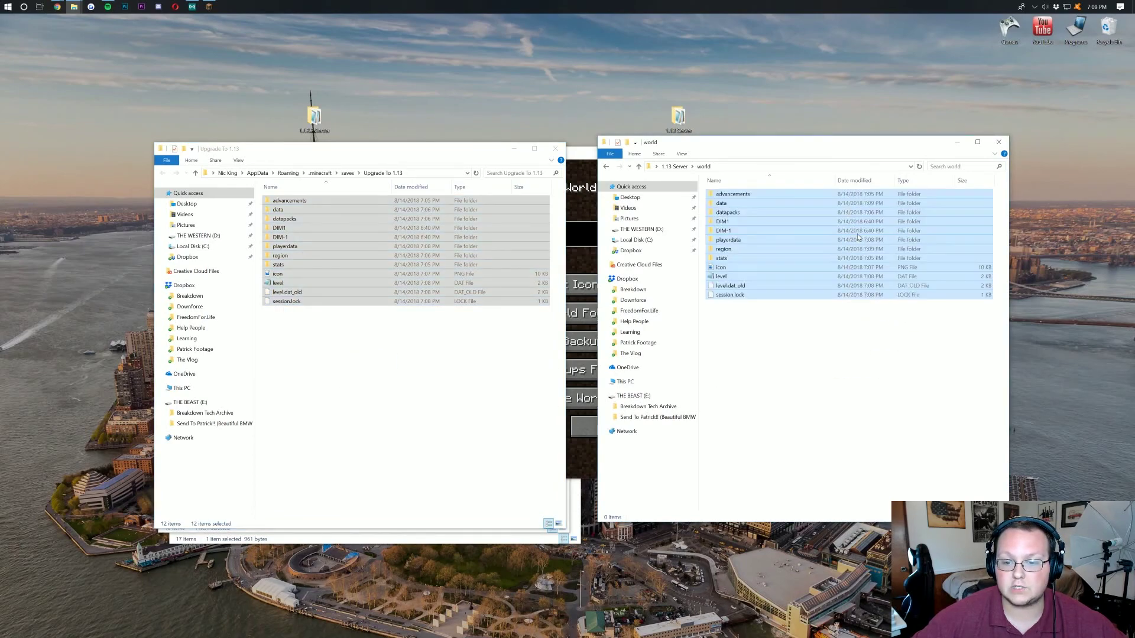
{"action": "left_click", "coordinate": [718, 269]}
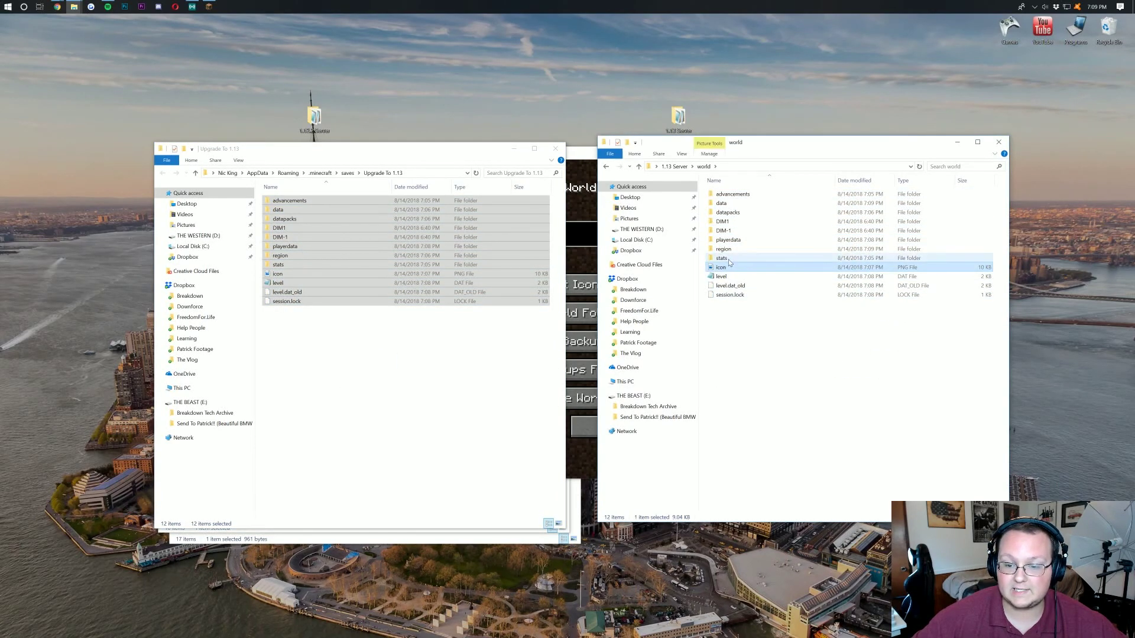
{"action": "left_click_drag", "start_coordinate": [718, 269], "coordinate": [1104, 27]}
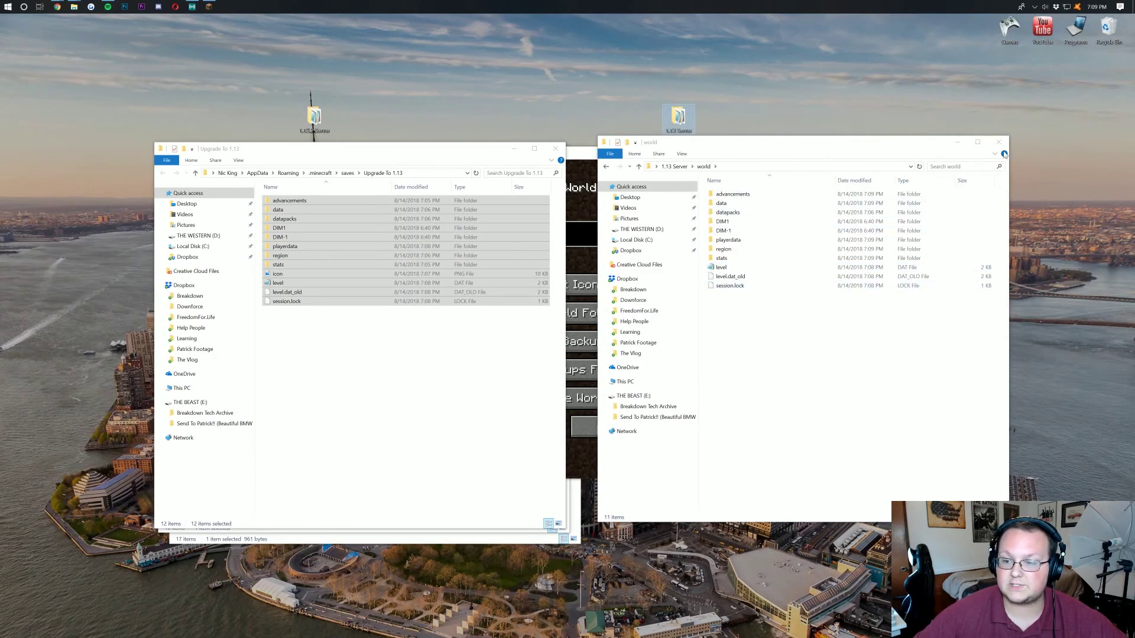
- Go back to the 1.13 Server folder and launch 1.13-server.jar
{"action": "left_click_drag", "start_coordinate": [995, 144], "coordinate": [895, 256]}
{"action": "left_click", "coordinate": [677, 167]}
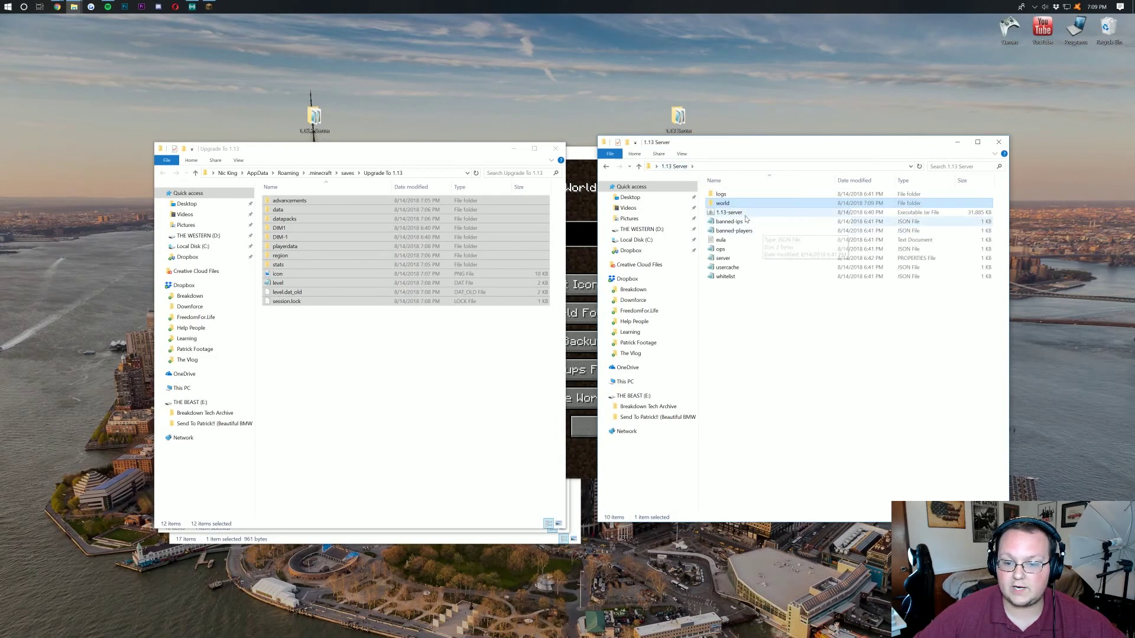
{"action": "double_click", "coordinate": [739, 213]}
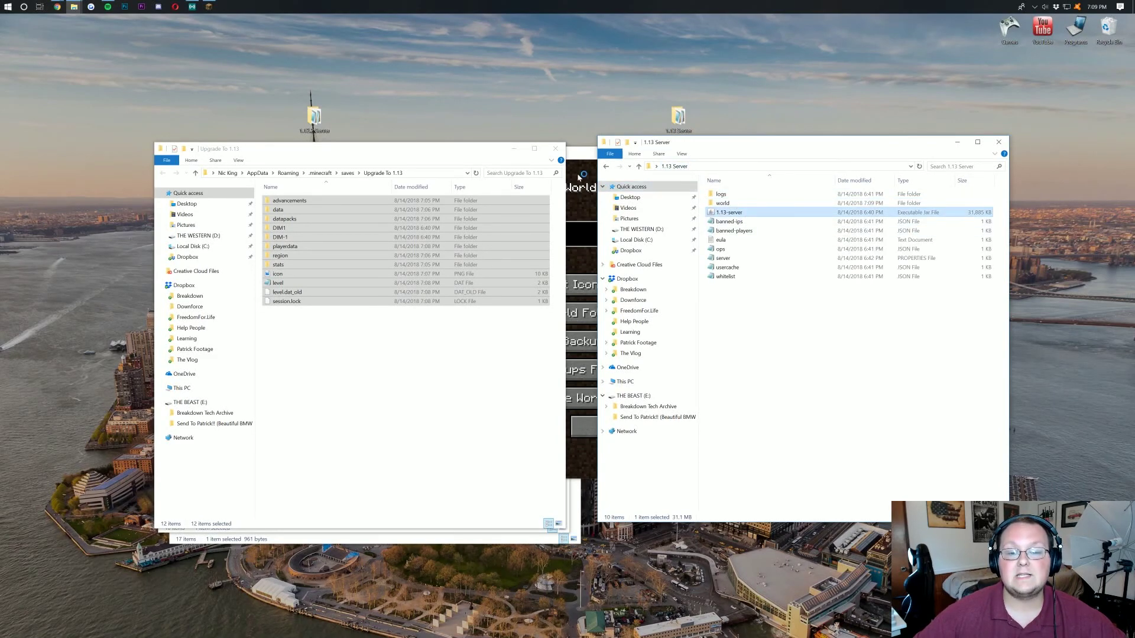
- Close the save folder, move the server console aside, and return to the title screen
{"action": "left_click", "coordinate": [555, 149]}
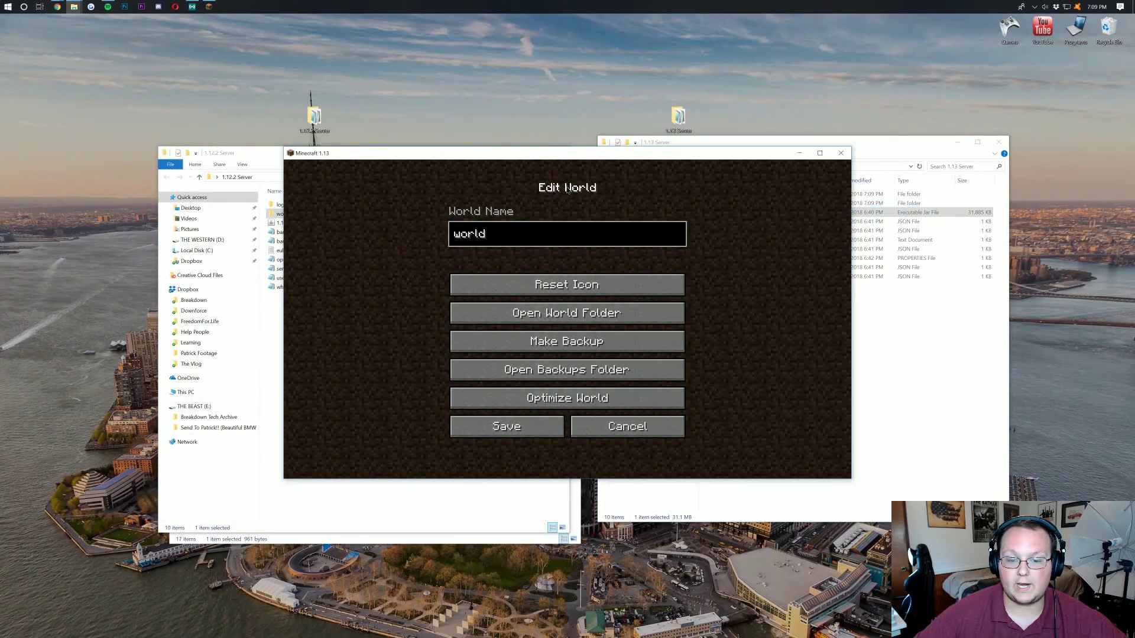
{"action": "left_click", "coordinate": [606, 427]}
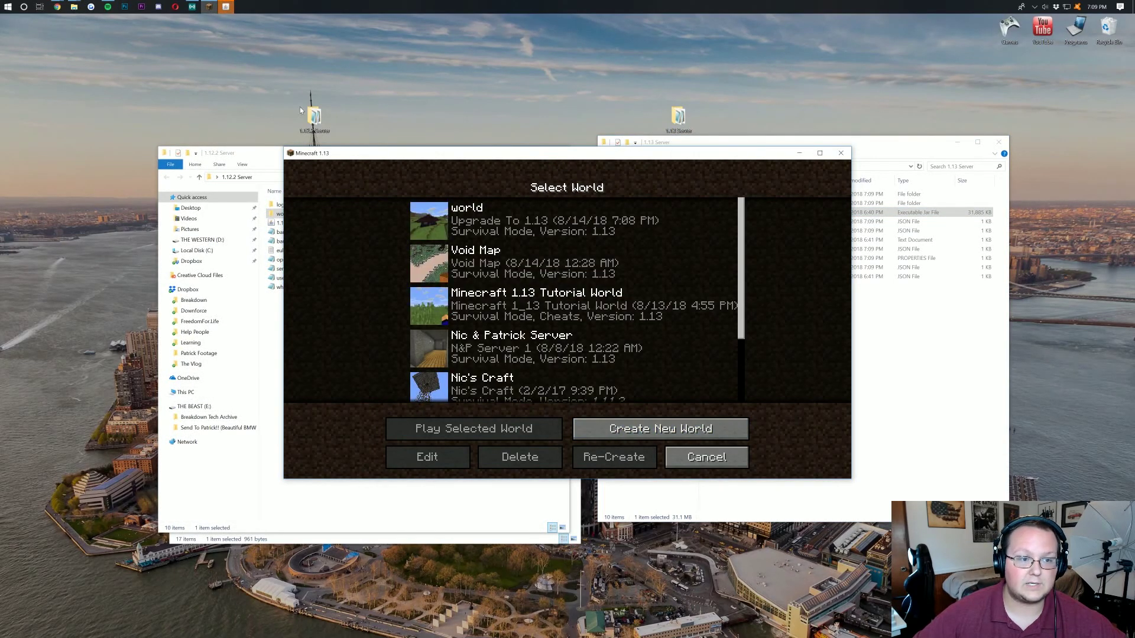
{"action": "left_click", "coordinate": [229, 5]}
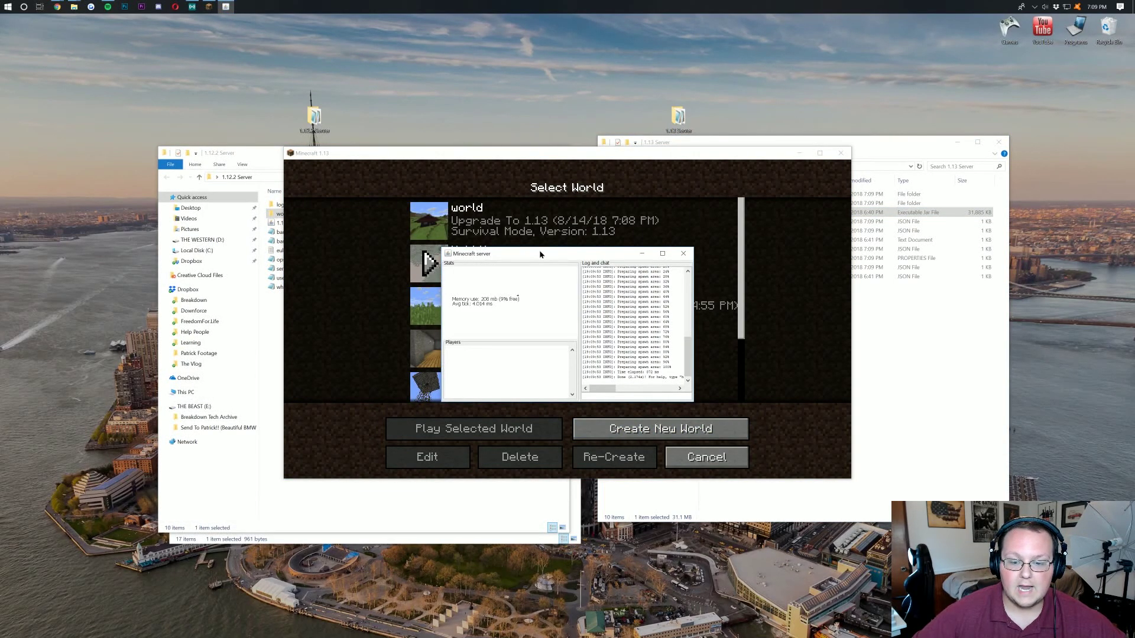
{"action": "left_click_drag", "start_coordinate": [539, 254], "coordinate": [943, 234]}
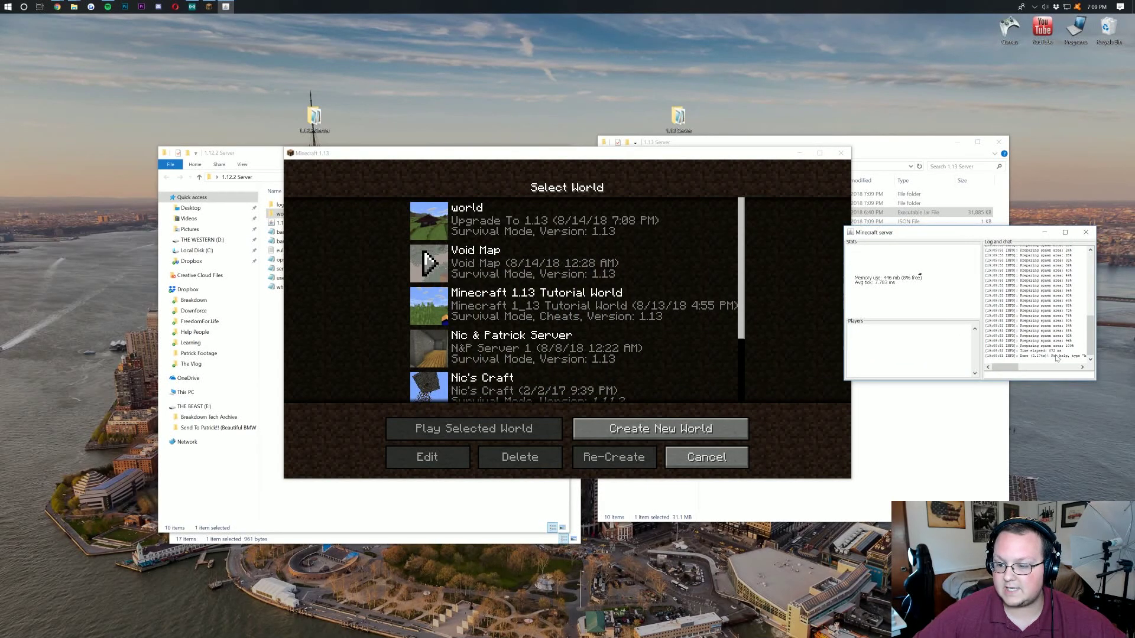
{"action": "left_click", "coordinate": [774, 438]}
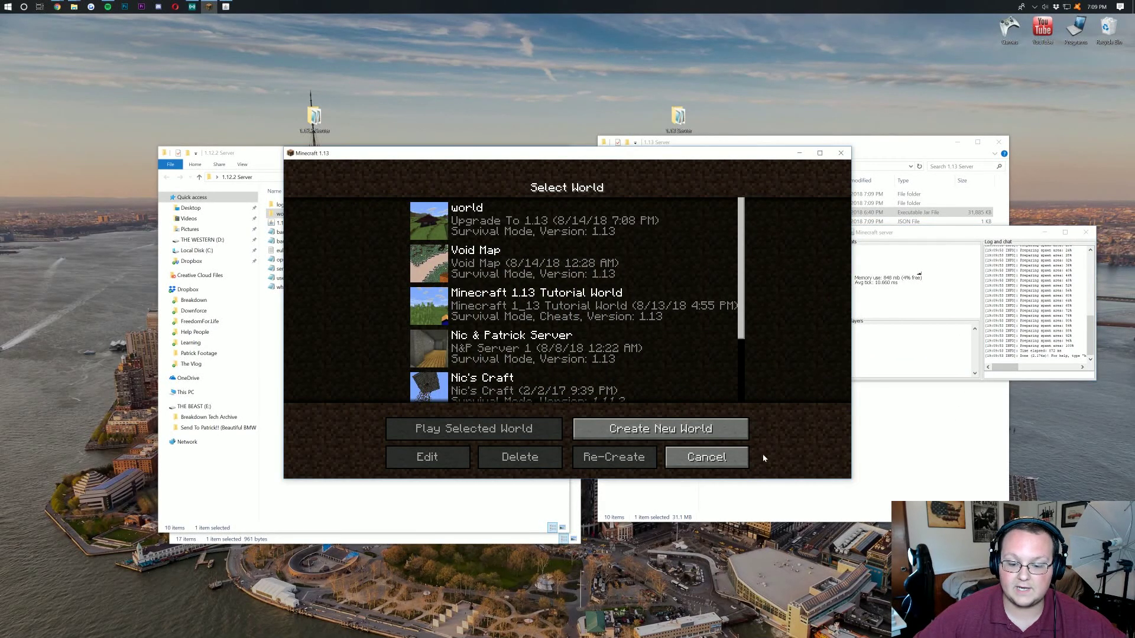
{"action": "left_click", "coordinate": [727, 456]}
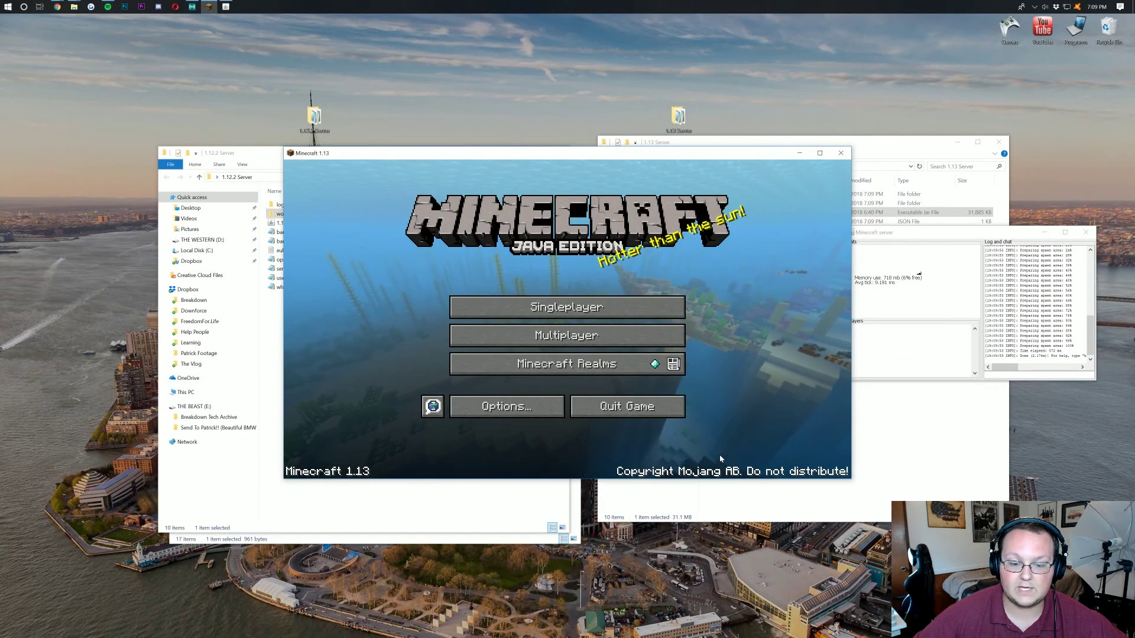
{"action": "left_click", "coordinate": [608, 335]}
- Direct-connect to the server at 192.168.1.1 and join it
{"action": "left_click", "coordinate": [540, 427]}
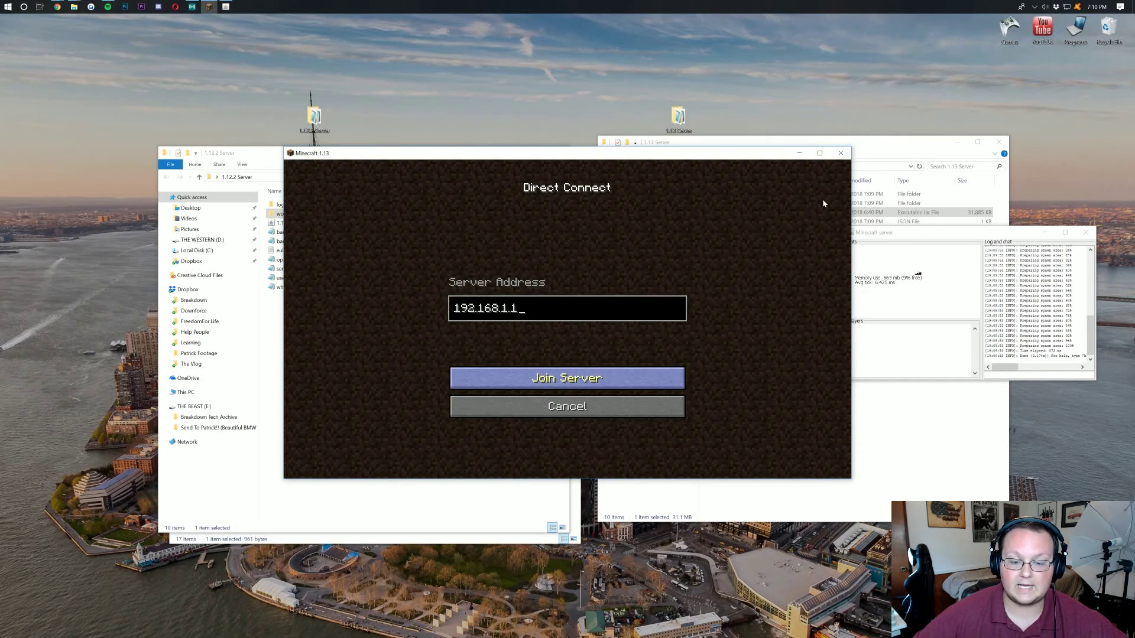
{"action": "key", "text": "Return"}
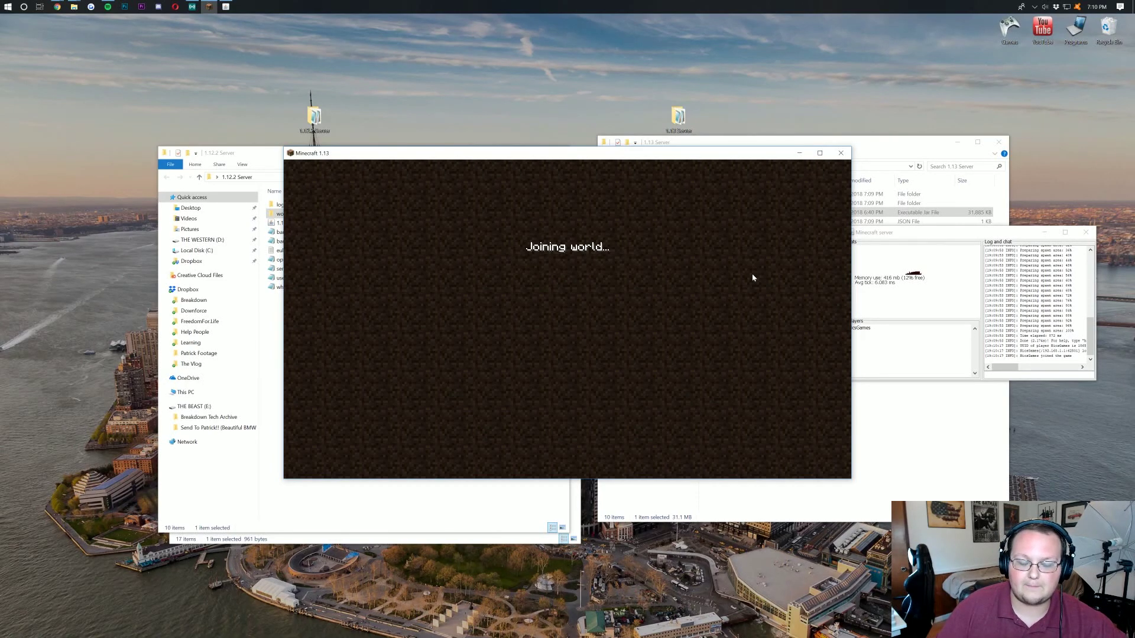
- Walk past the turtle eggs and the house door, then down into the pond
{"action": "key", "text": "w"}
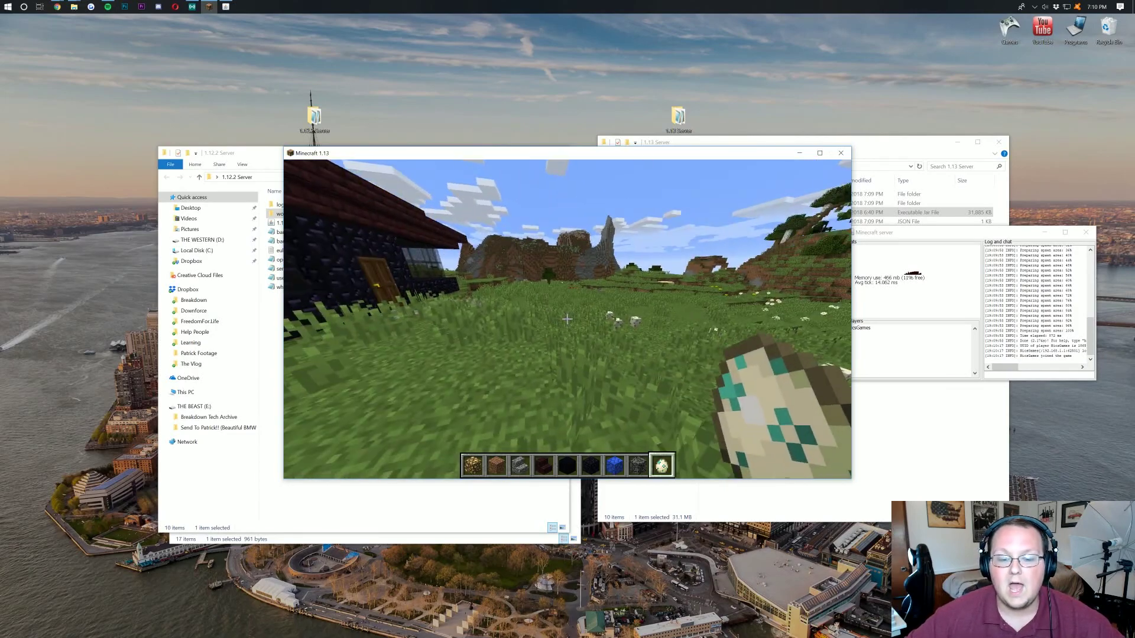
{"action": "key", "text": "w"}
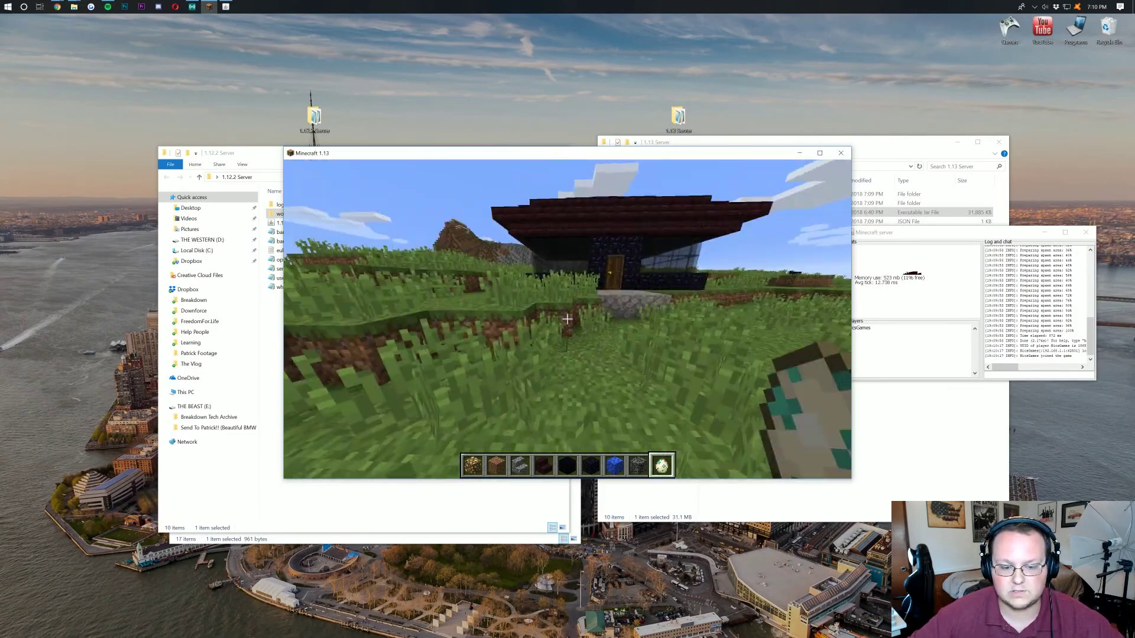
{"action": "key", "text": "w"}
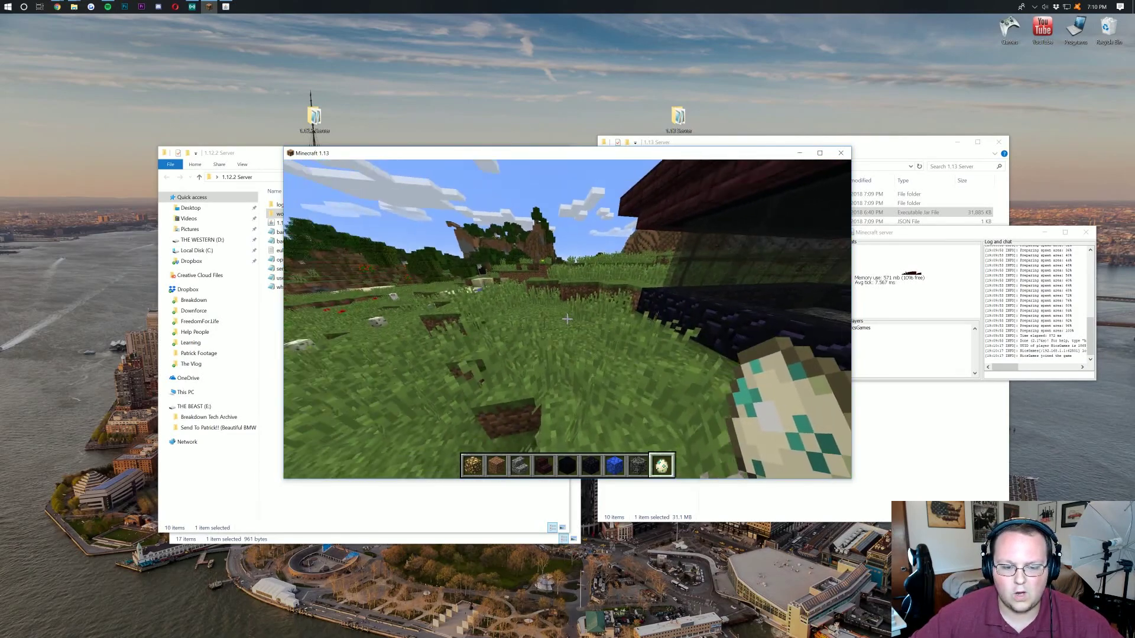
{"action": "key", "text": "w"}
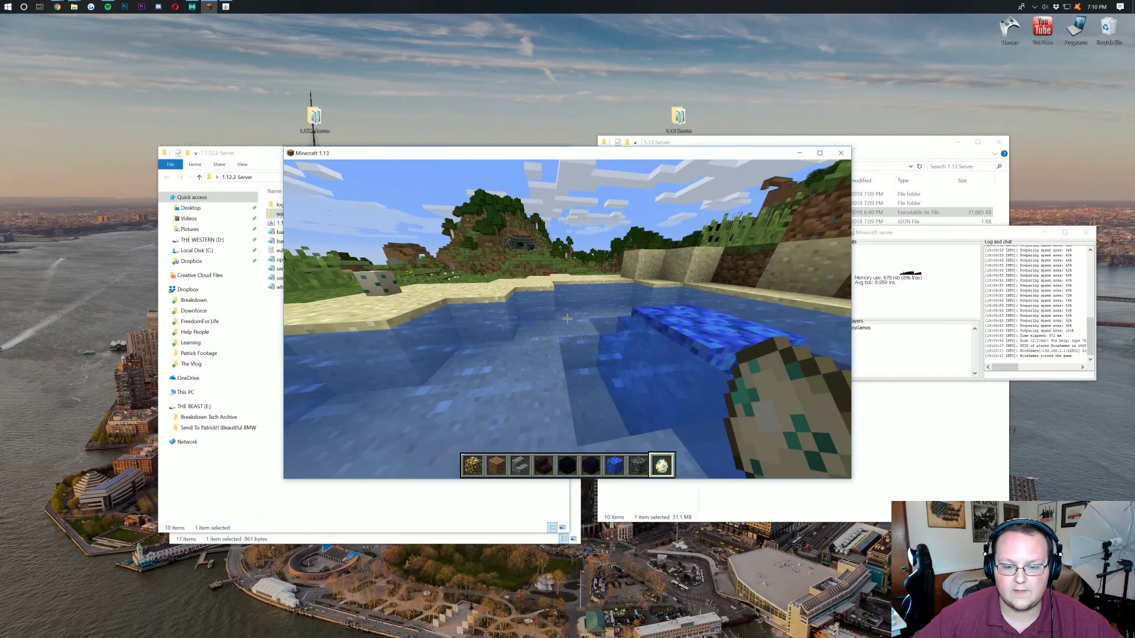
- Fly up from the pond, forward over the grass to the cave hill, then back away
{"action": "key", "text": "space"}
{"action": "key", "text": "s"}
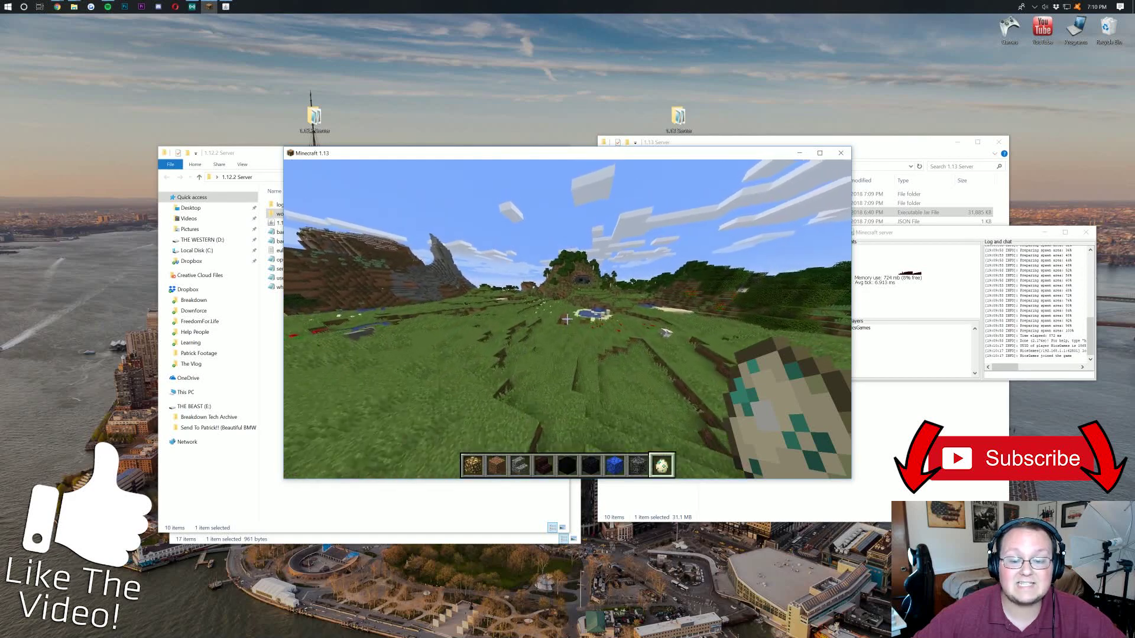
{"action": "key", "text": "w"}
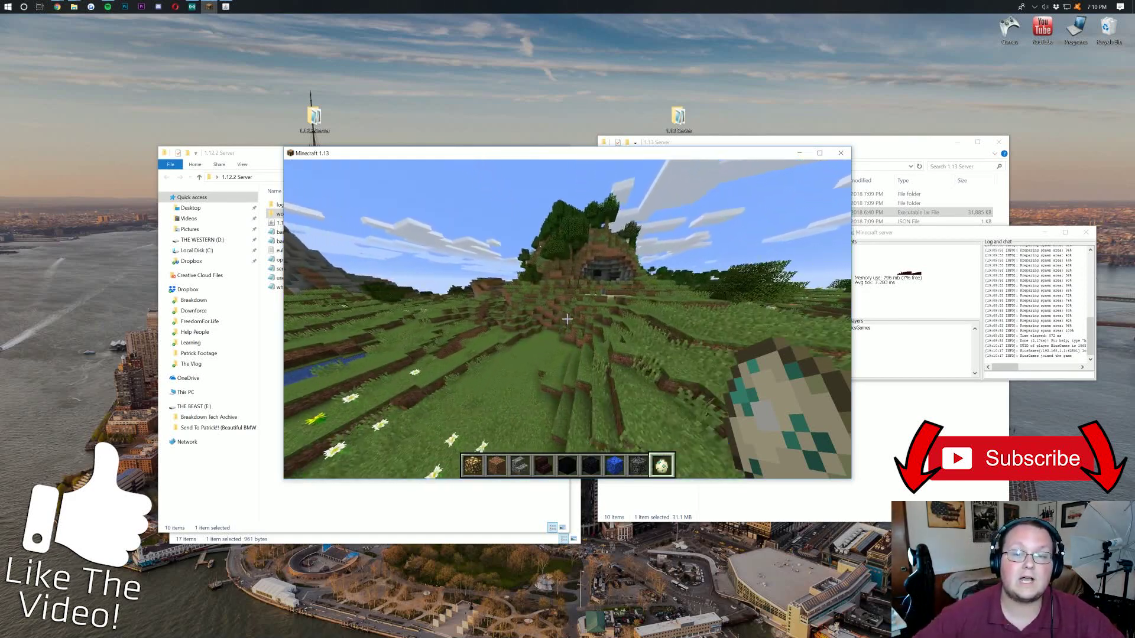
{"action": "key", "text": "w"}
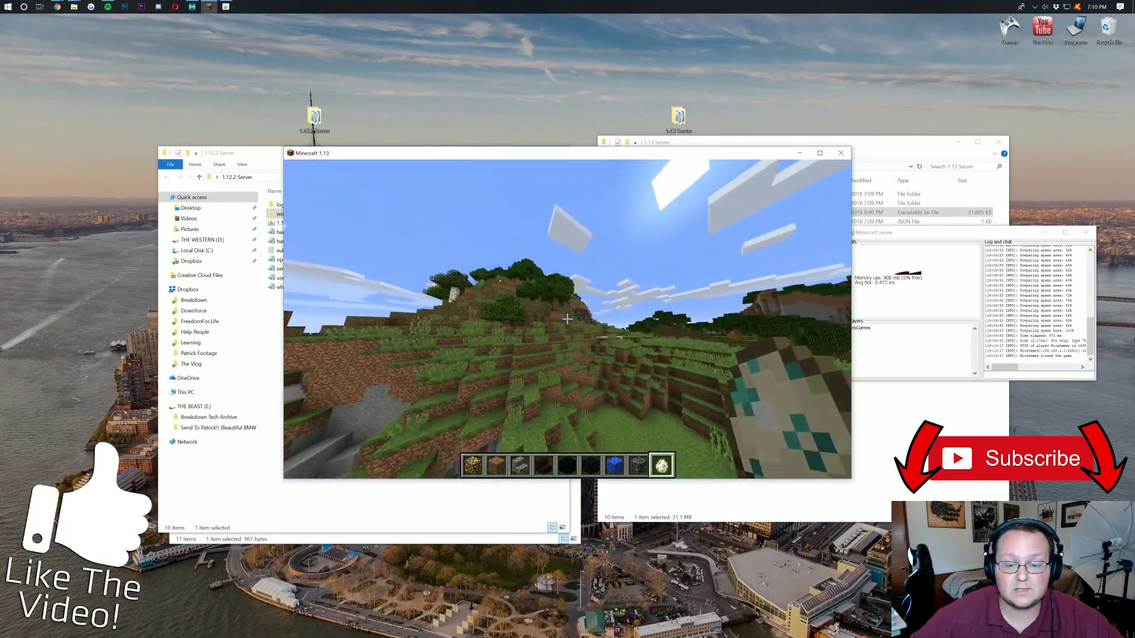
{"action": "key", "text": "s"}
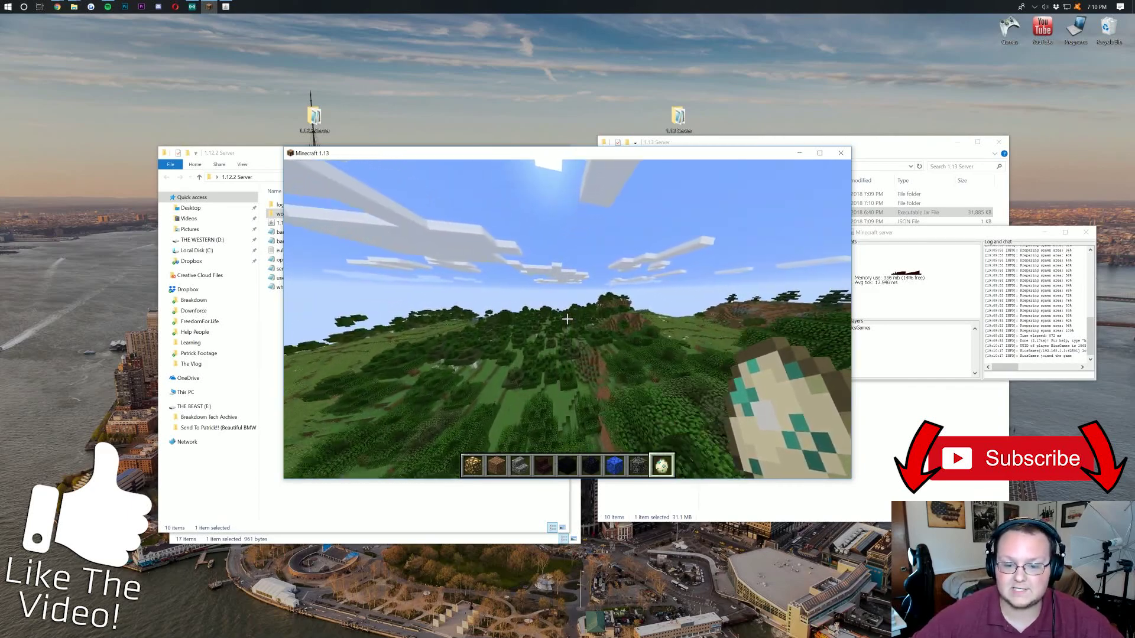
- Turn toward a forested hillside, dive underwater into the river, and rise back to the surface
{"action": "key", "text": "s"}
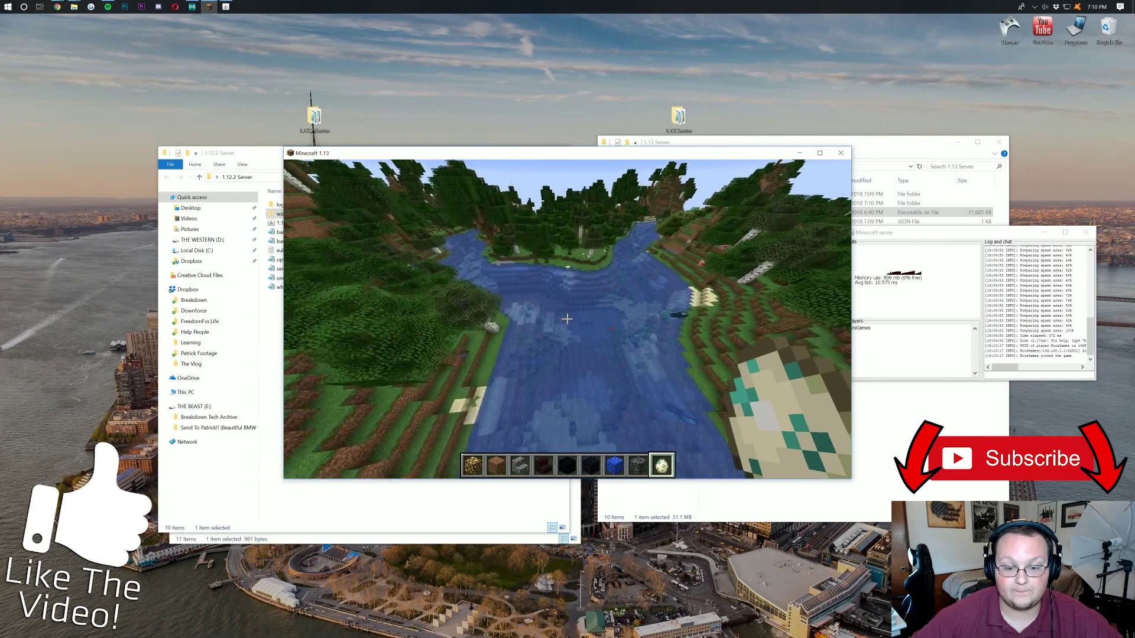
{"action": "key", "text": "shift"}
{"action": "key", "text": "space"}
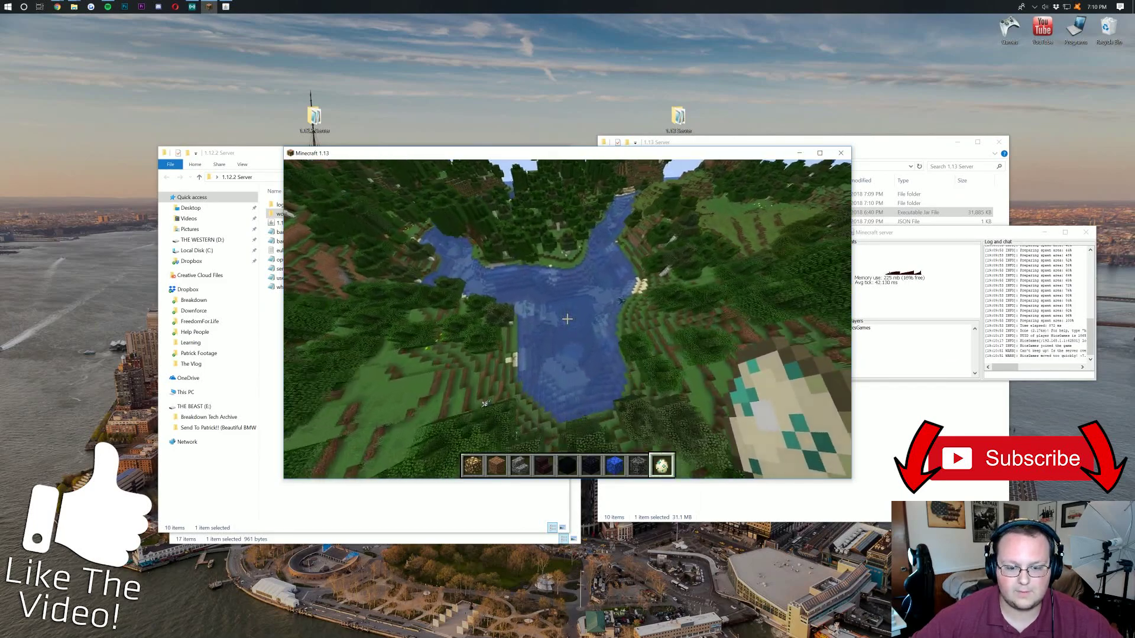
{"action": "key", "text": "w"}
{"action": "key", "text": "shift"}
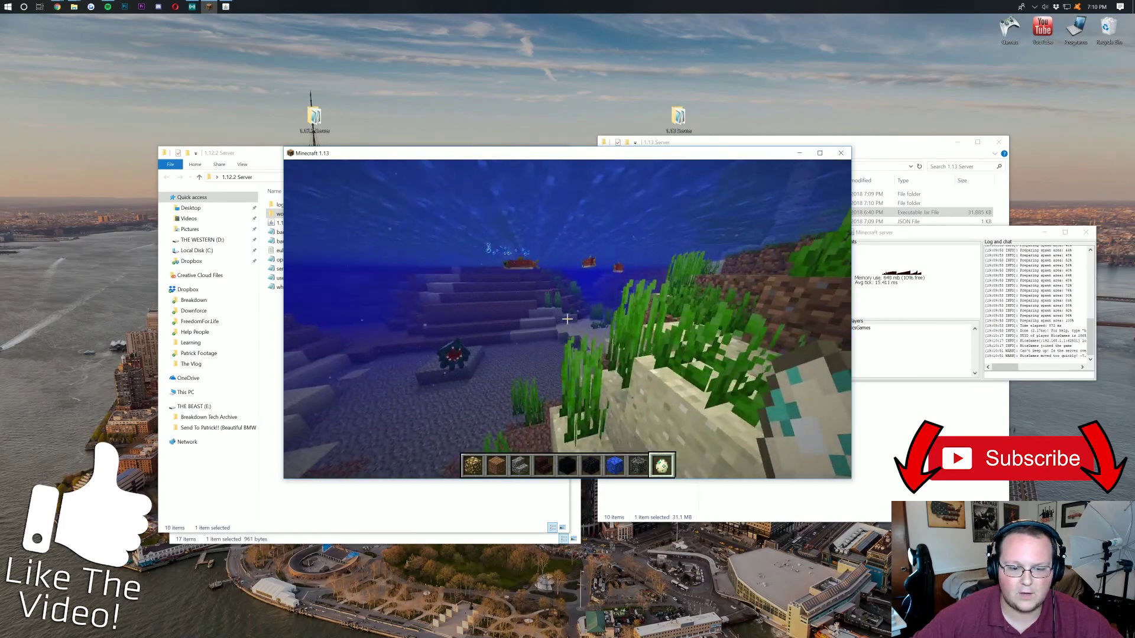
{"action": "key", "text": "space"}
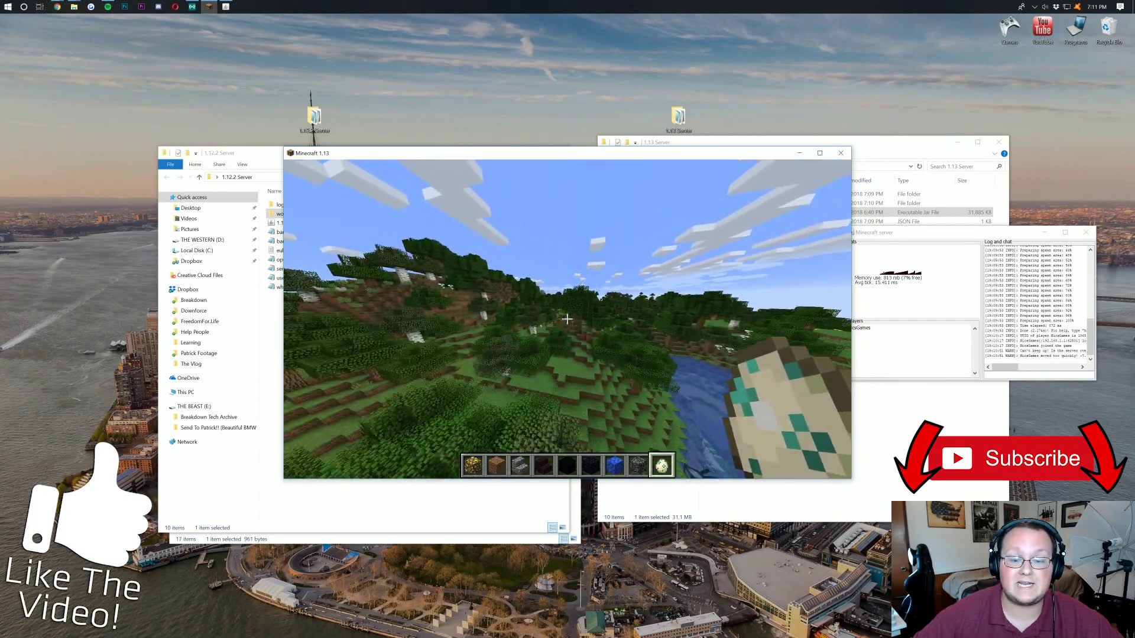
- Fly over the forest, hills, snowy slopes and ponds, landing near the dark structure
{"action": "key", "text": "w"}
{"action": "key", "text": "w"}
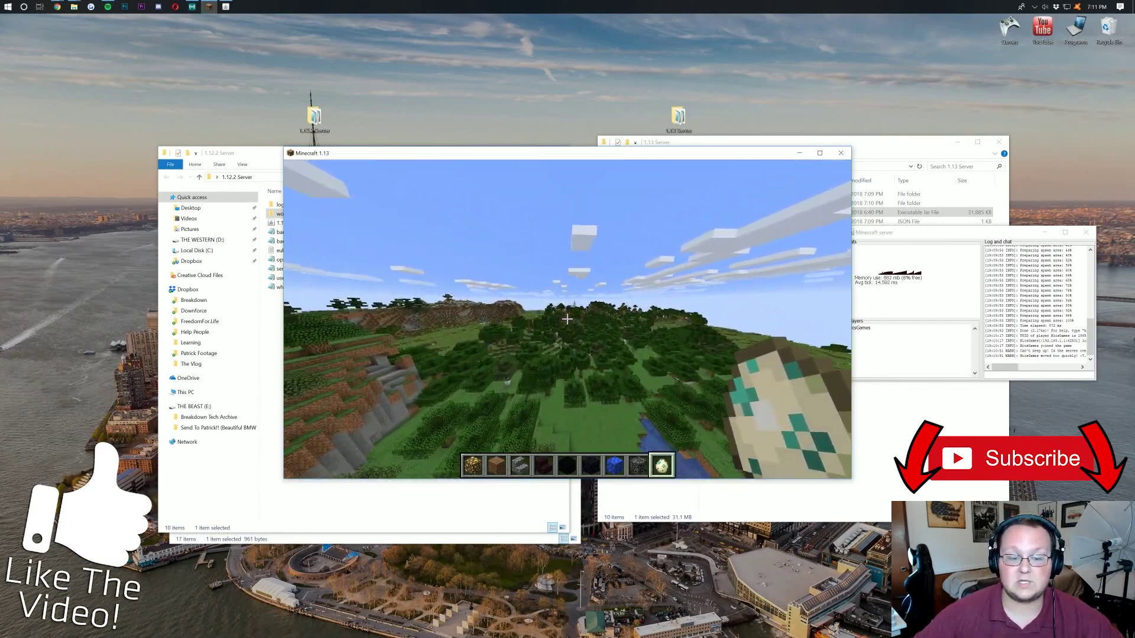
{"action": "key", "text": "w"}
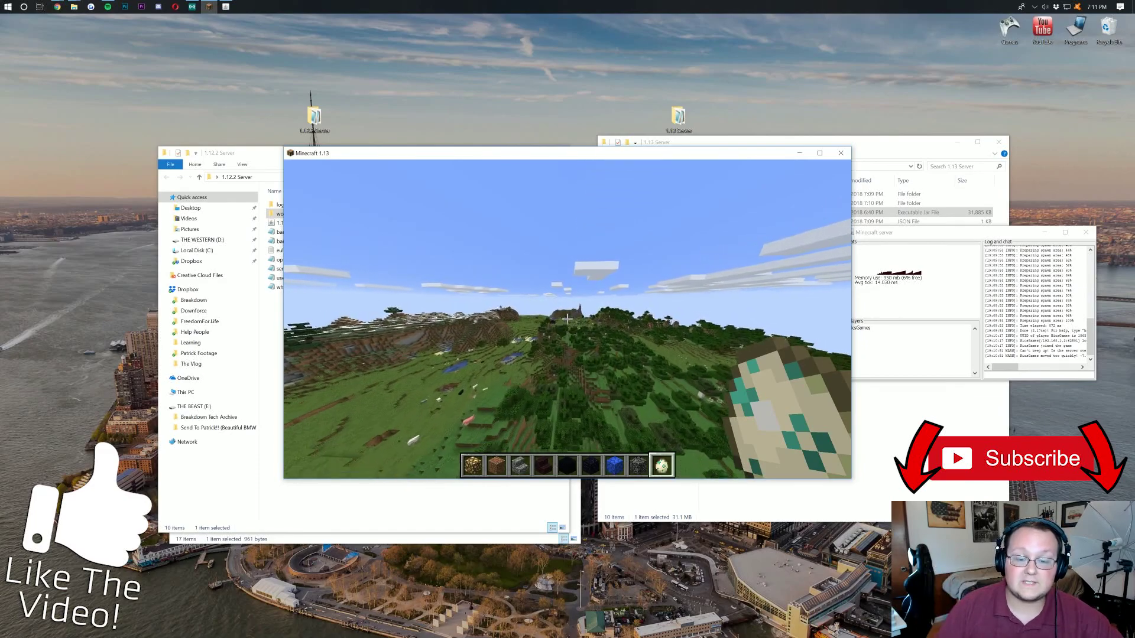
{"action": "key", "text": "w"}
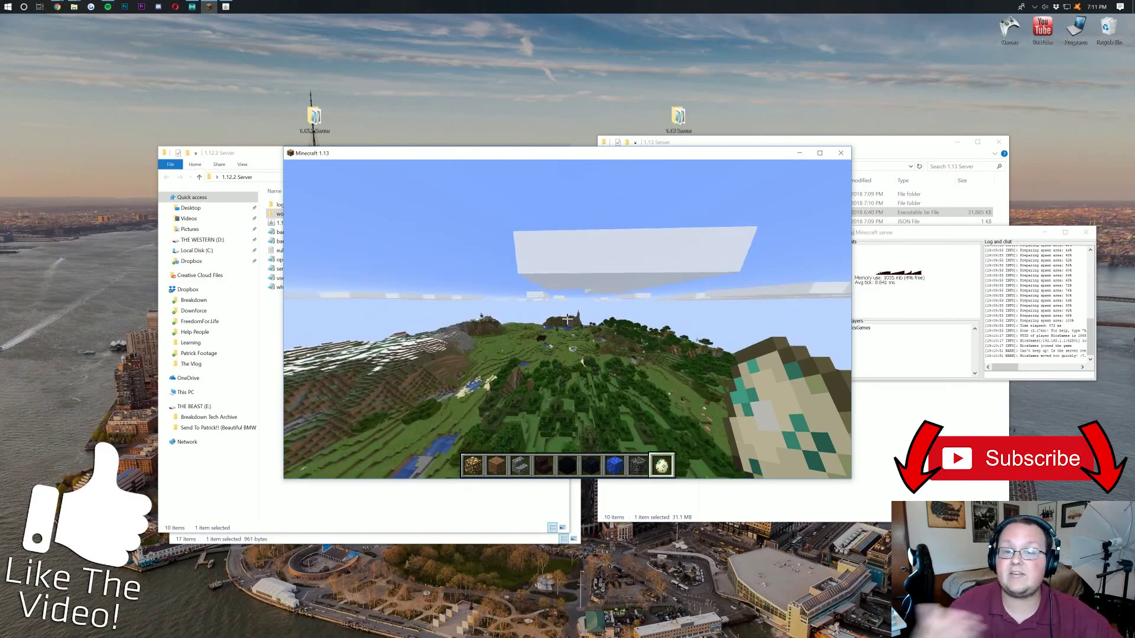
{"action": "key", "text": "w"}
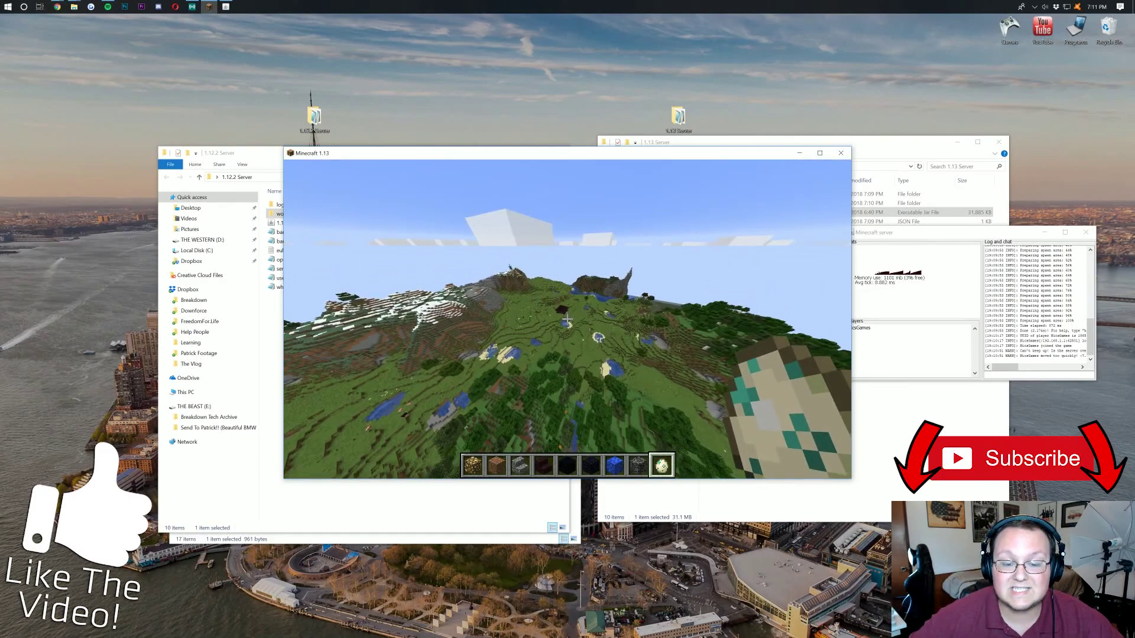
{"action": "key", "text": "w"}
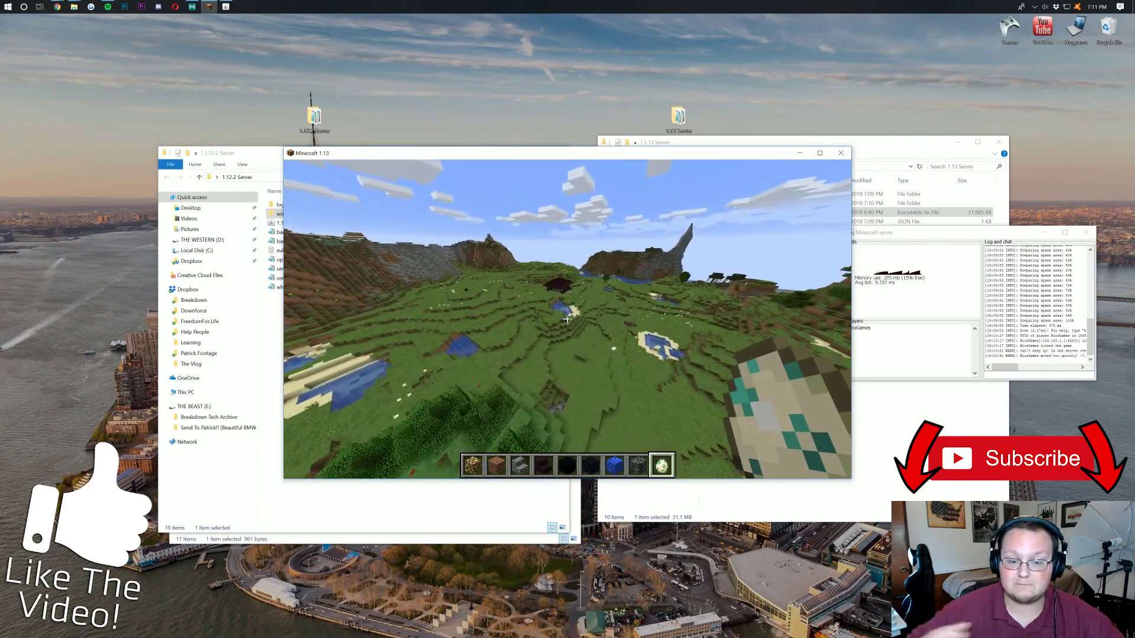
{"action": "key", "text": "w"}
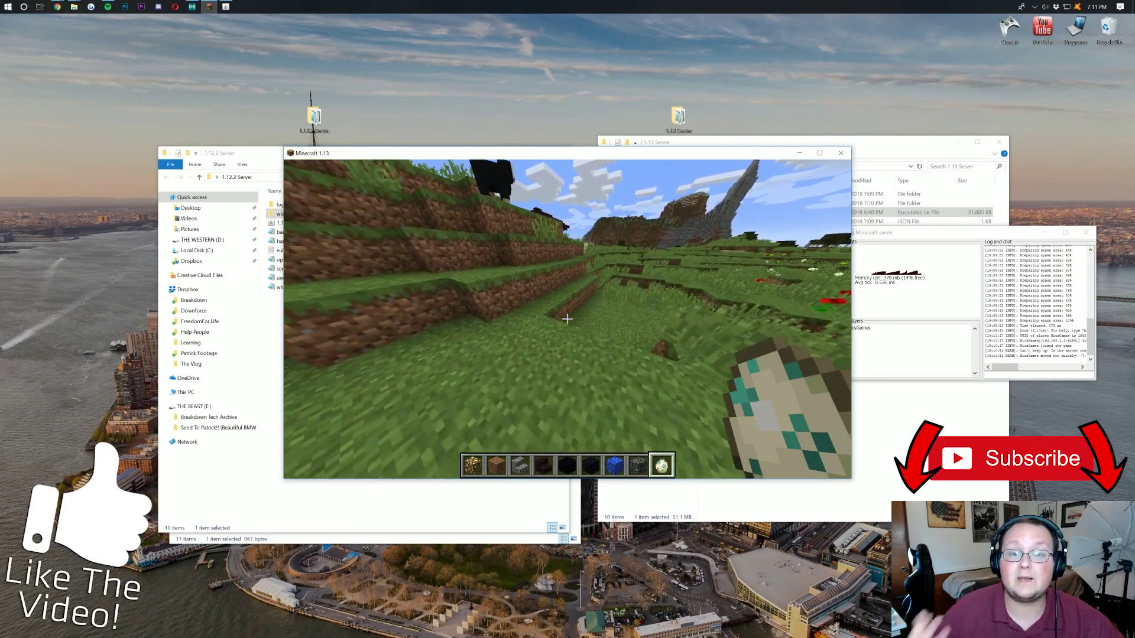
- Open the 1.13 Server's world folder to show its 11 converted items, then return to the game
{"action": "key", "text": "e"}
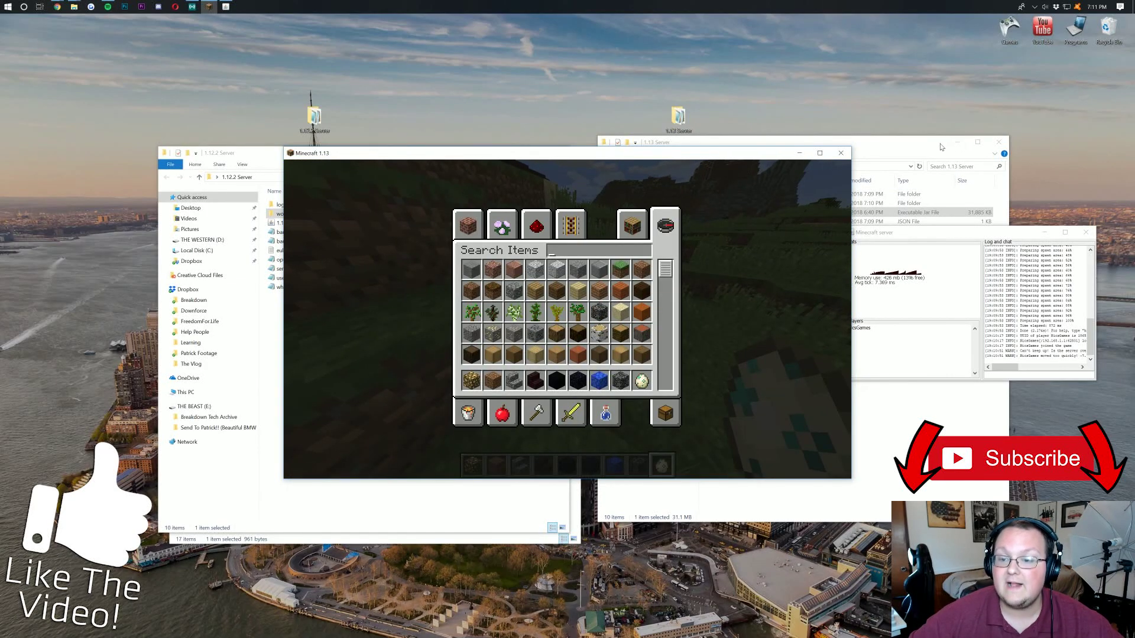
{"action": "left_click", "coordinate": [942, 146]}
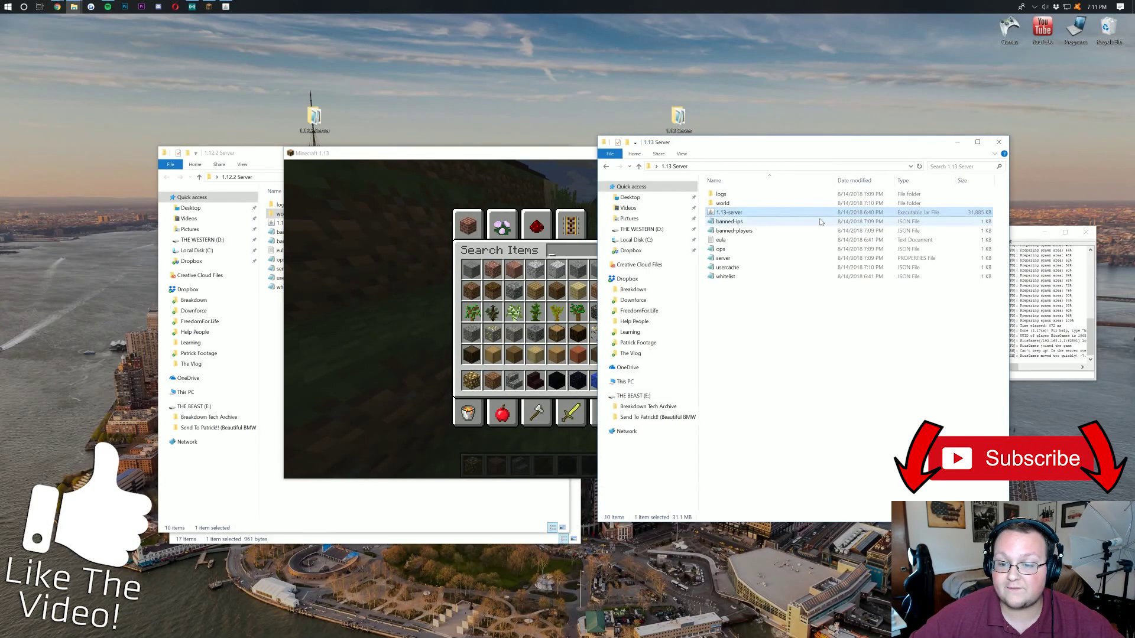
{"action": "double_click", "coordinate": [723, 205]}
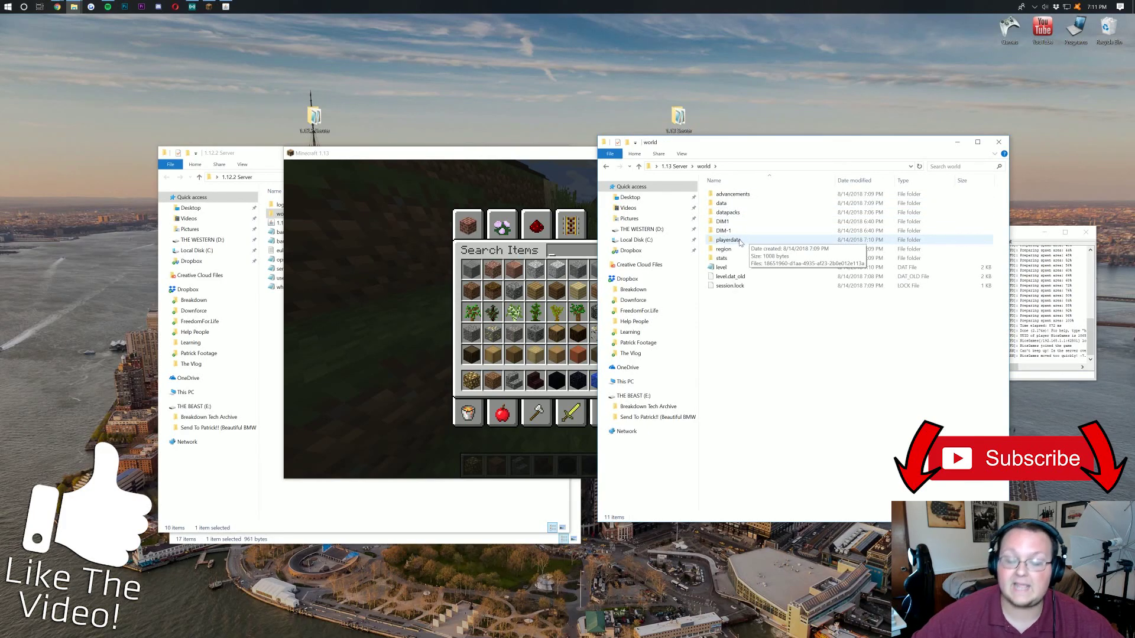
{"action": "left_click", "coordinate": [367, 258]}
- Close the creative inventory and walk up to the dark obsidian house and the white sheep
{"action": "key", "text": "e"}
{"action": "key", "text": "w"}
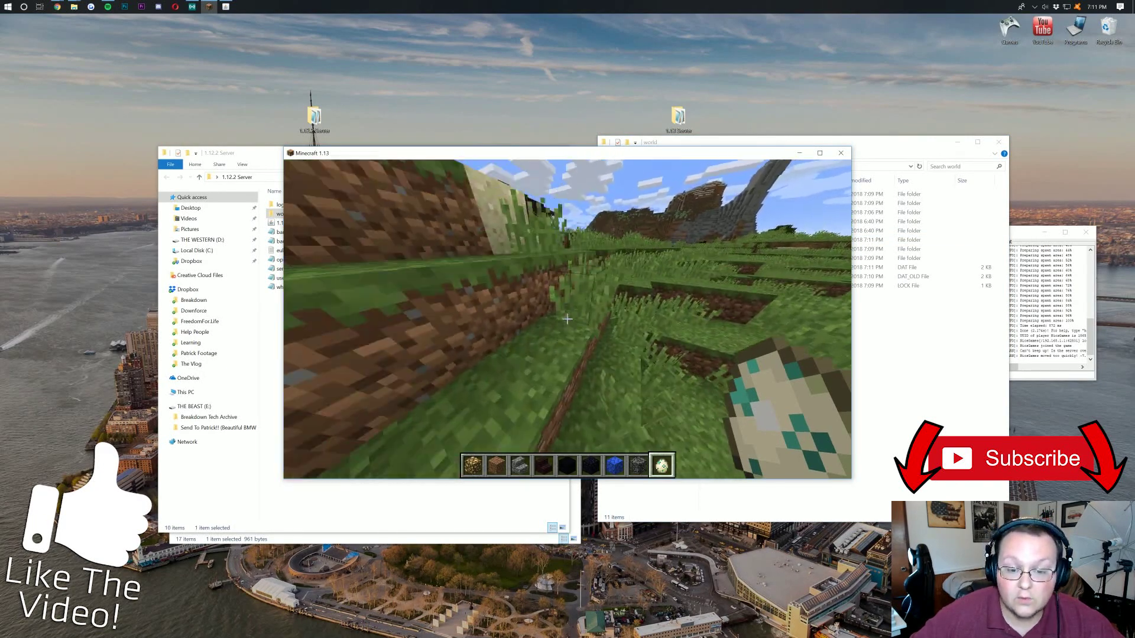
{"action": "key", "text": "w"}
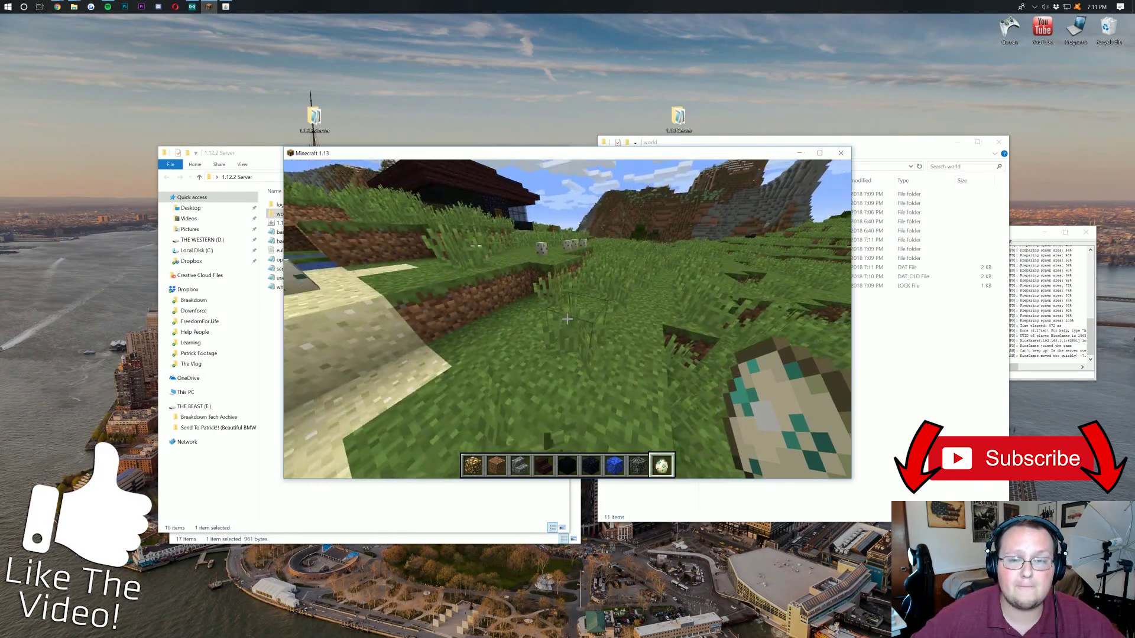
{"action": "key", "text": "w"}
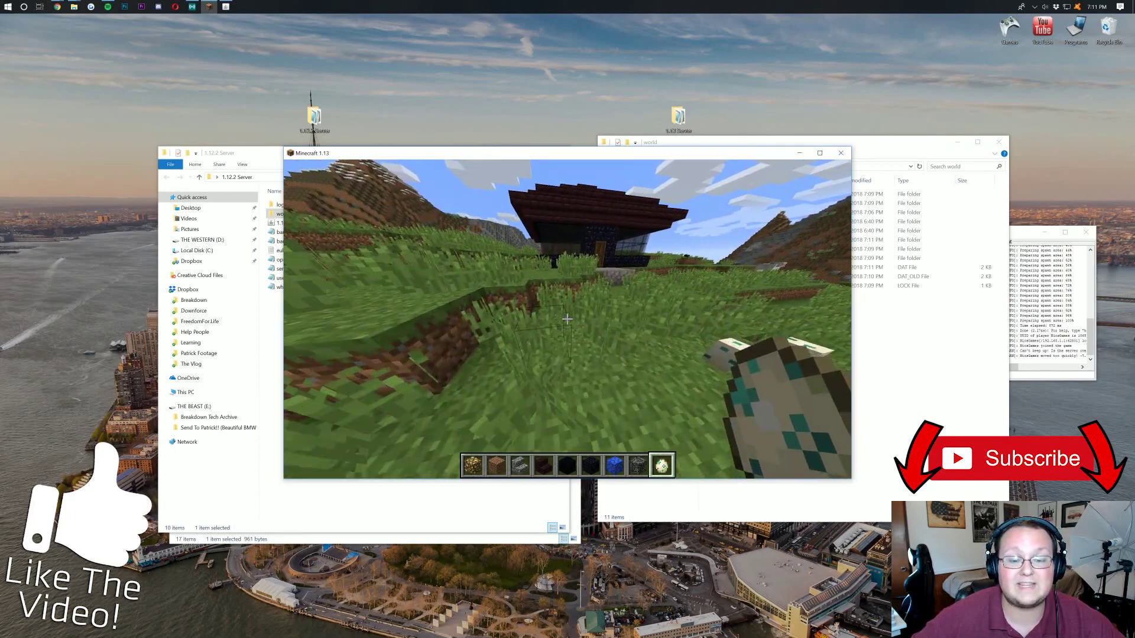
{"action": "mouse_move", "coordinate": [567, 319]}
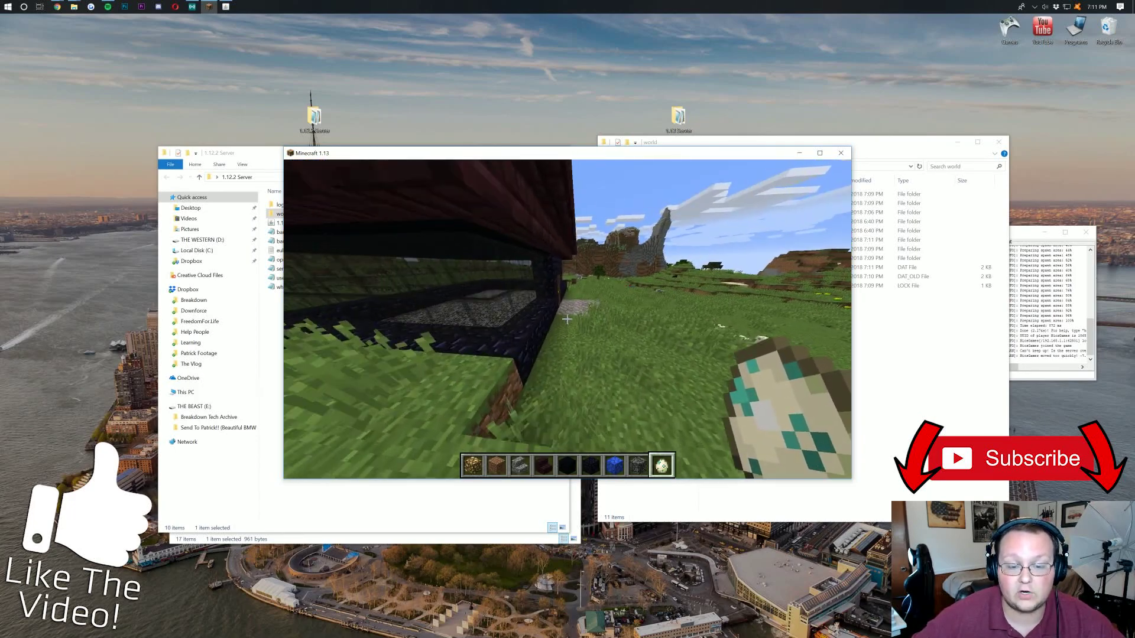
{"action": "key", "text": "w"}
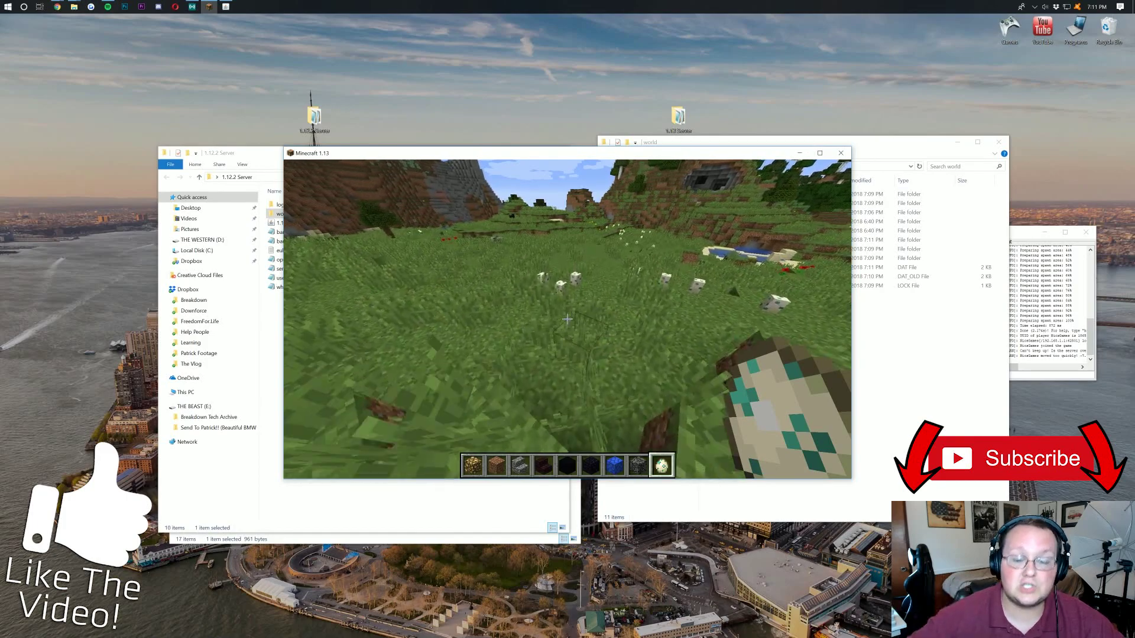
{"action": "key", "text": "w"}
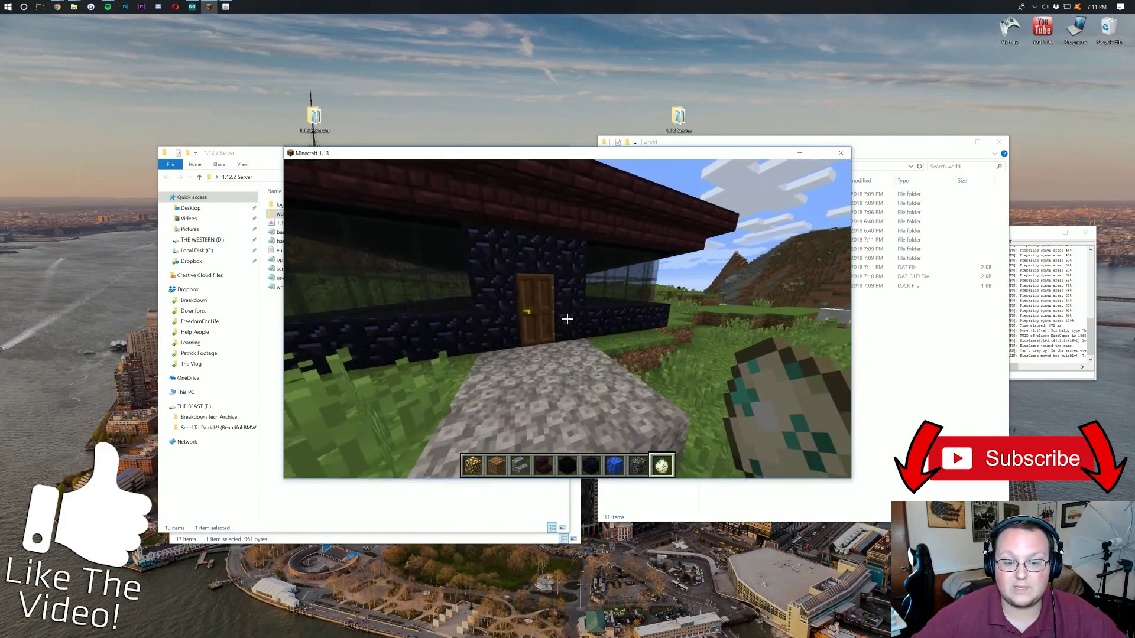
- Walk past the obsidian house onto open grass, toward the pond and cliffs, then back
{"action": "key", "text": "w"}
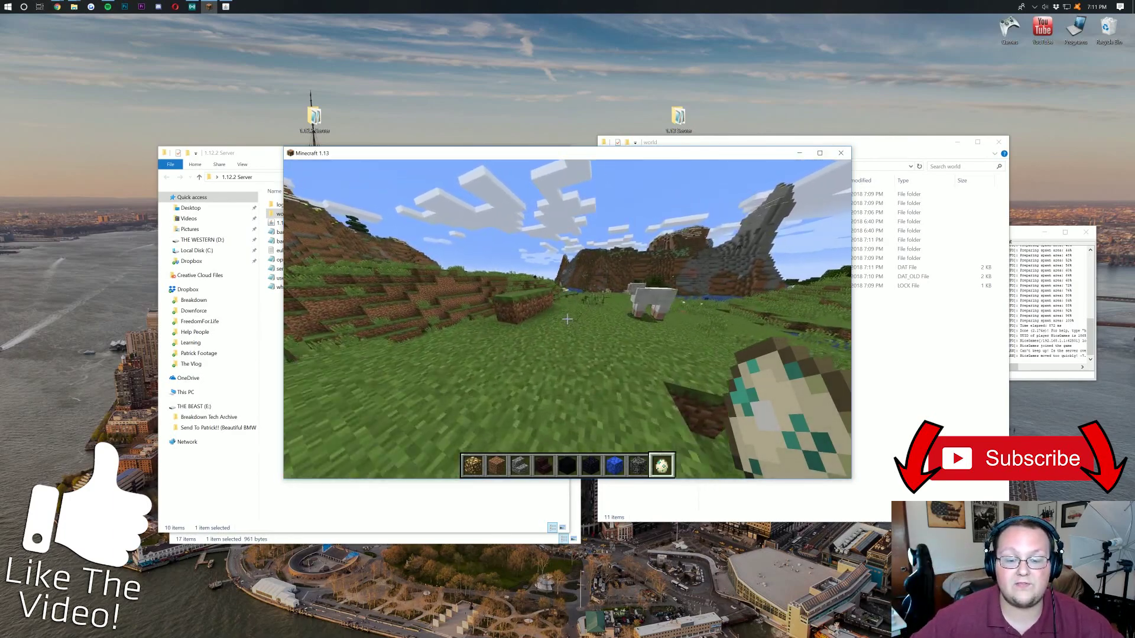
{"action": "key", "text": "w"}
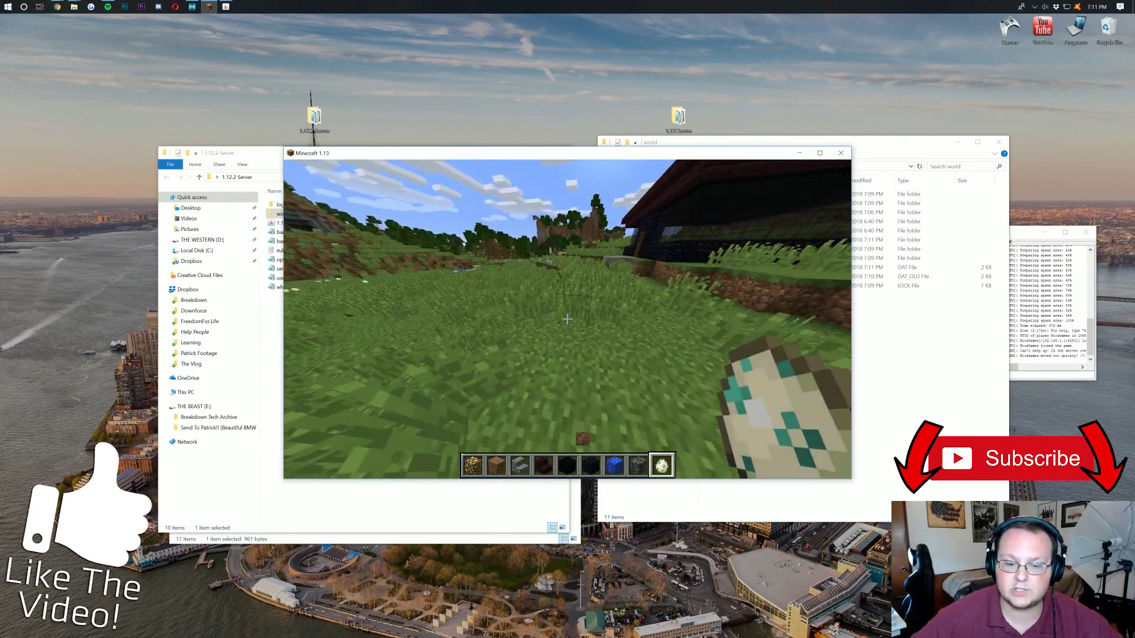
{"action": "key", "text": "w"}
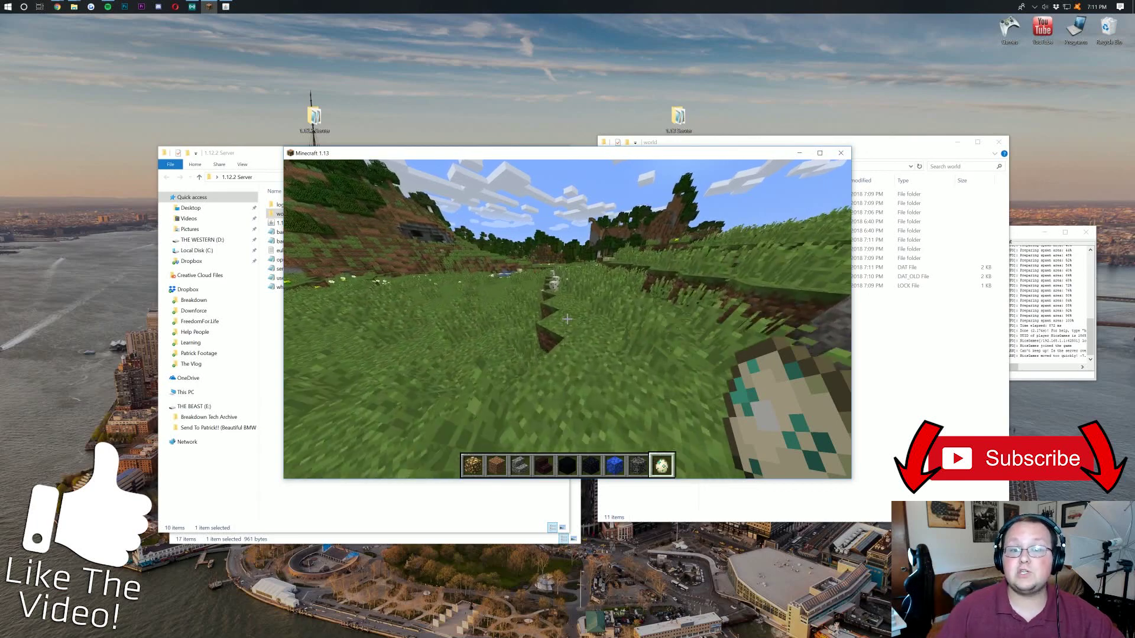
{"action": "key", "text": "w"}
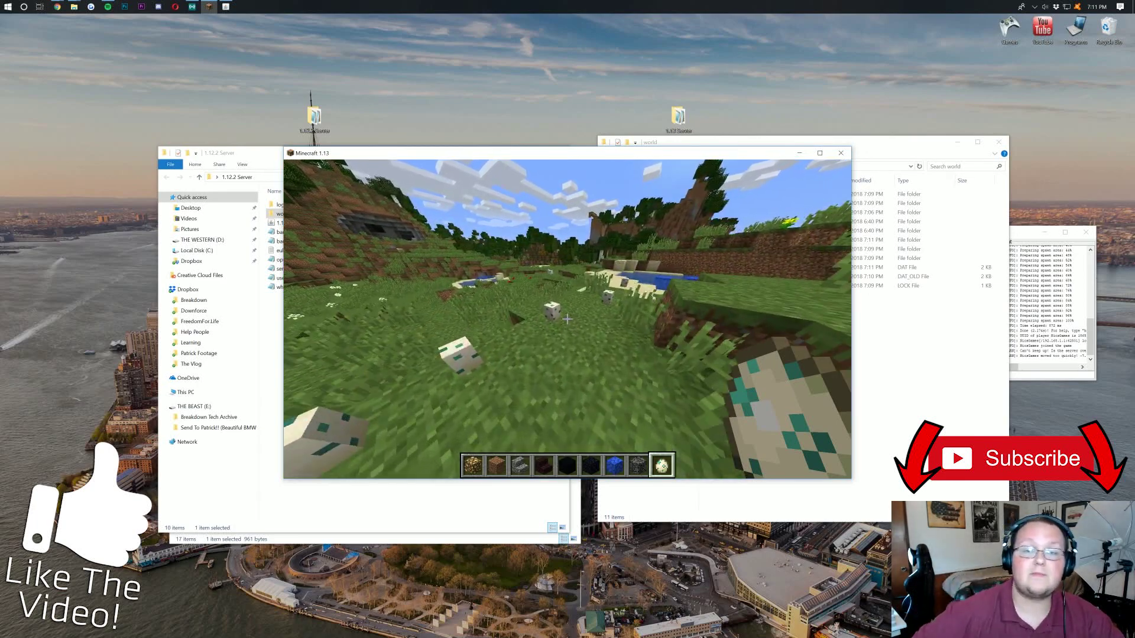
{"action": "key", "text": "w"}
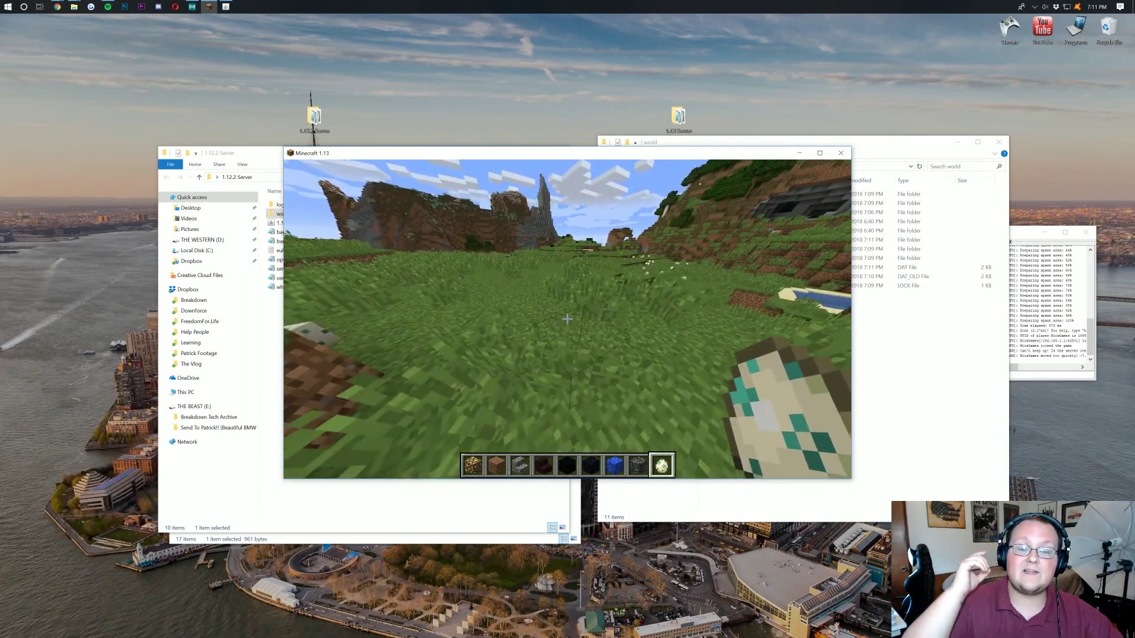
{"action": "key", "text": "w"}
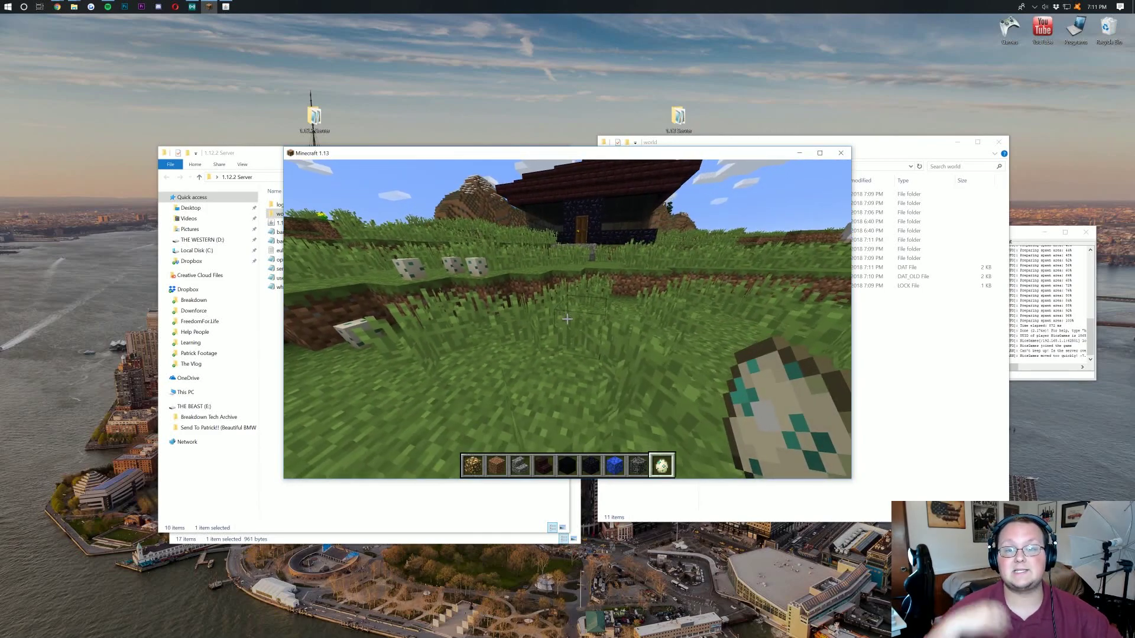